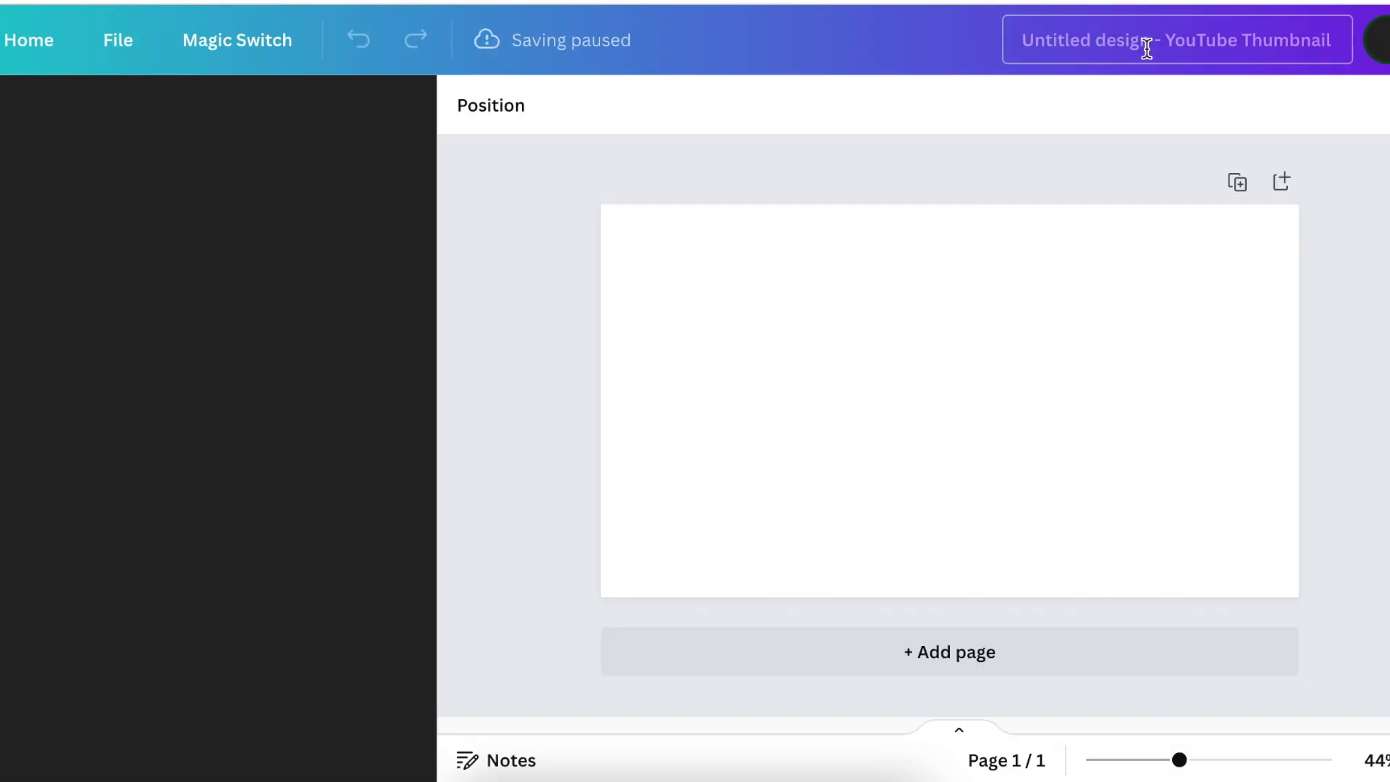
# Rename the design as "H Curved Logo"
pyautogui.write('H')
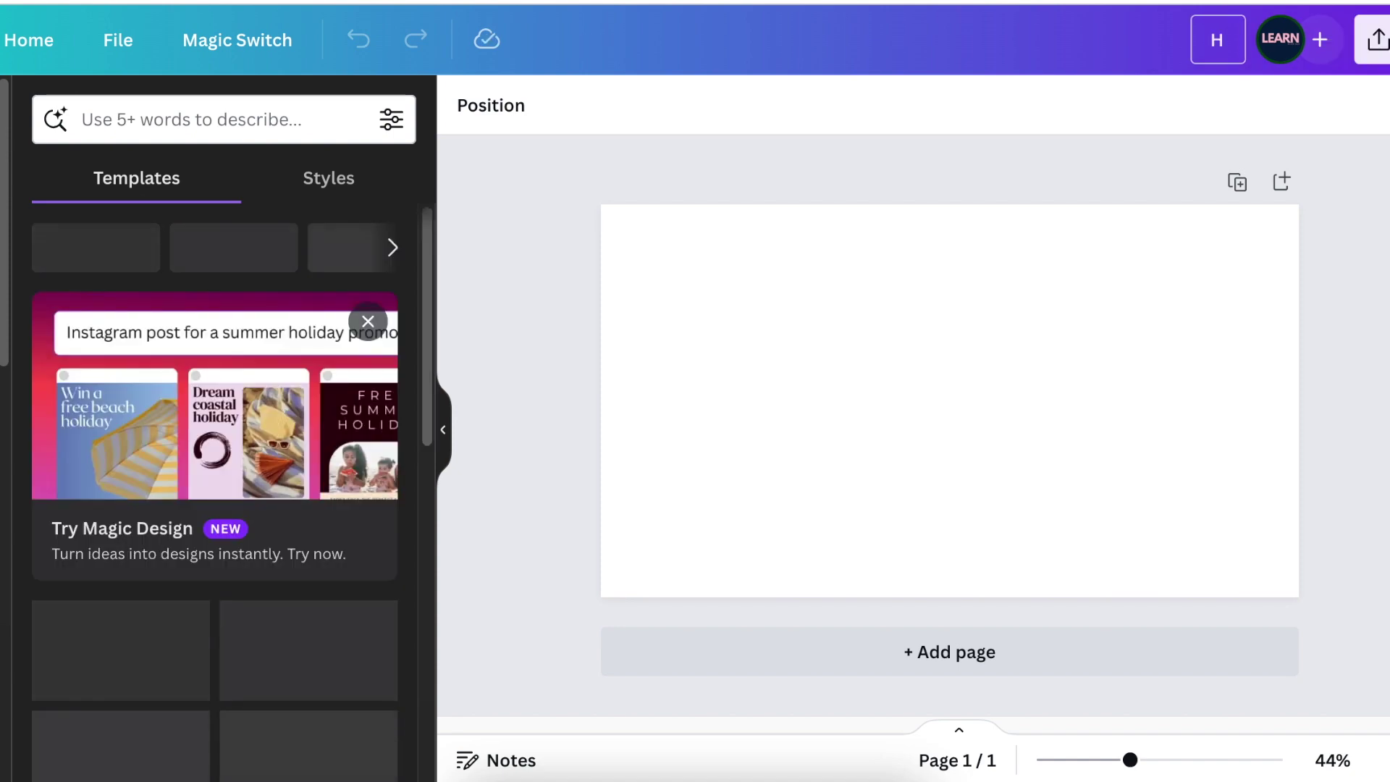
pyautogui.write(' Curved Logo')
pyautogui.click(533, 320)
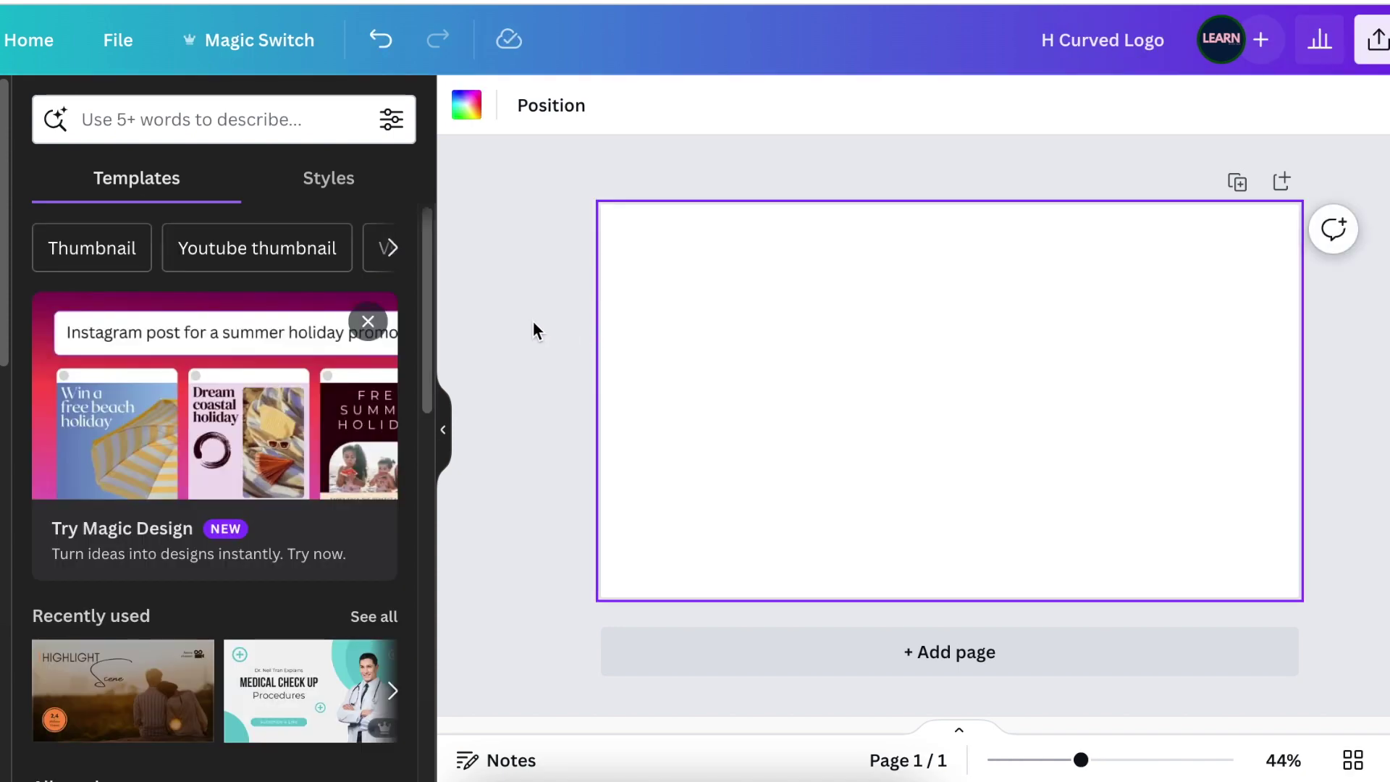
# Add a text box reading "H" in League Spartan and enlarge it to a font size of about 467
pyautogui.press('t')
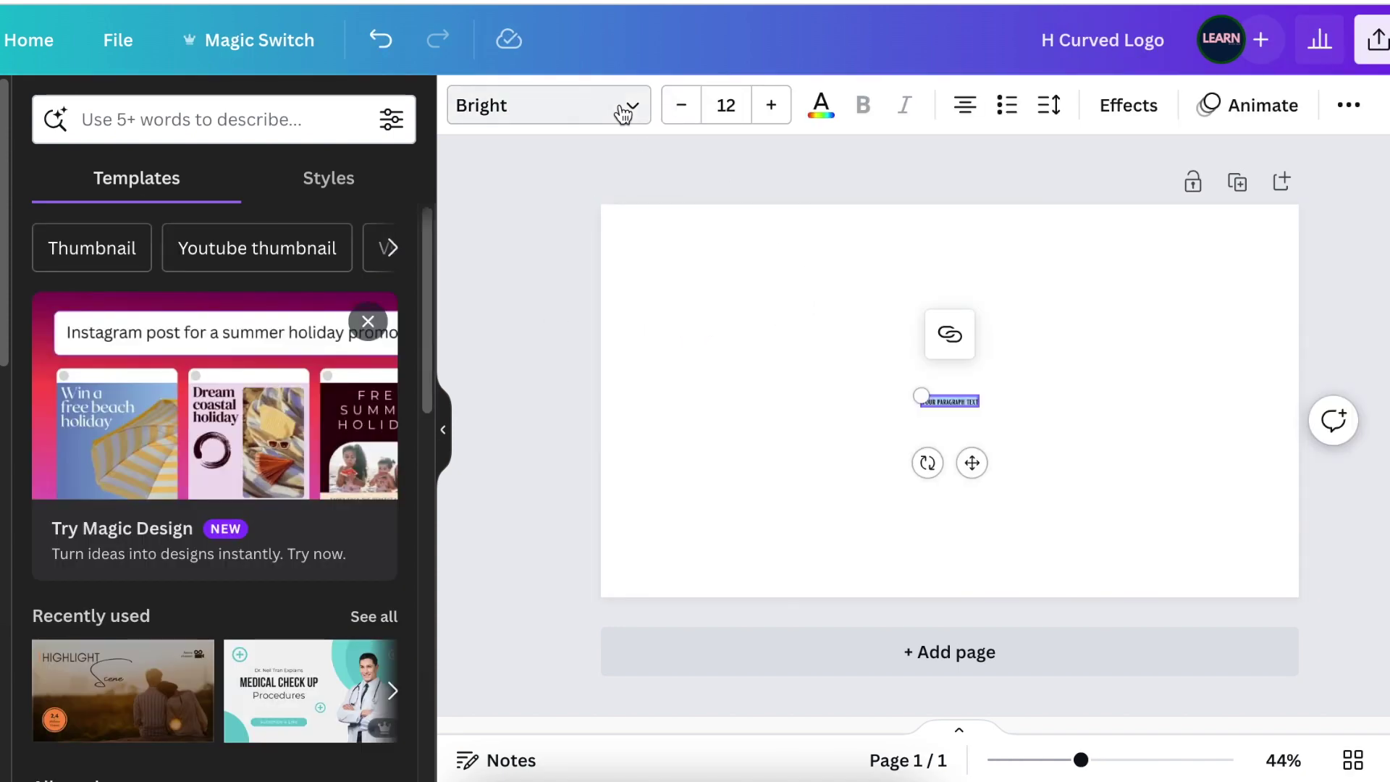
pyautogui.click(632, 108)
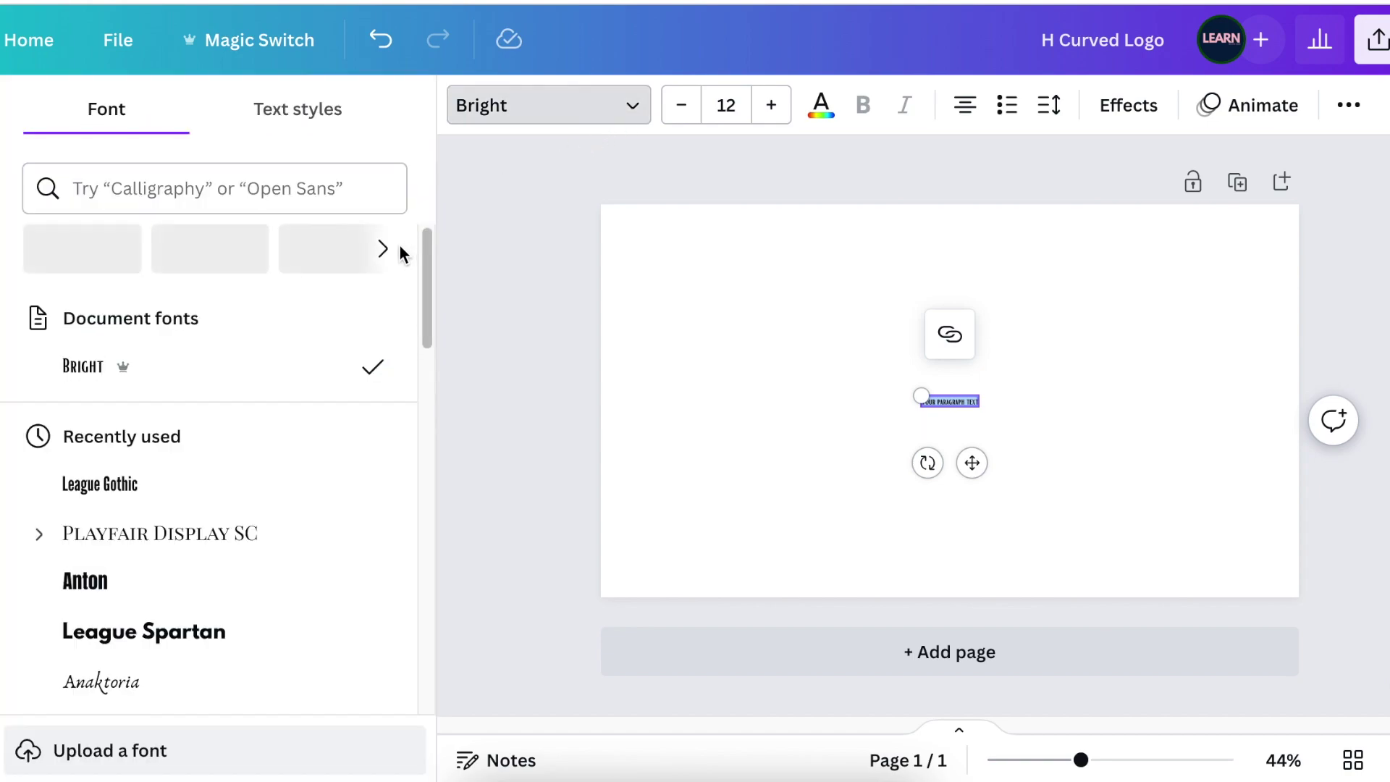
pyautogui.click(242, 642)
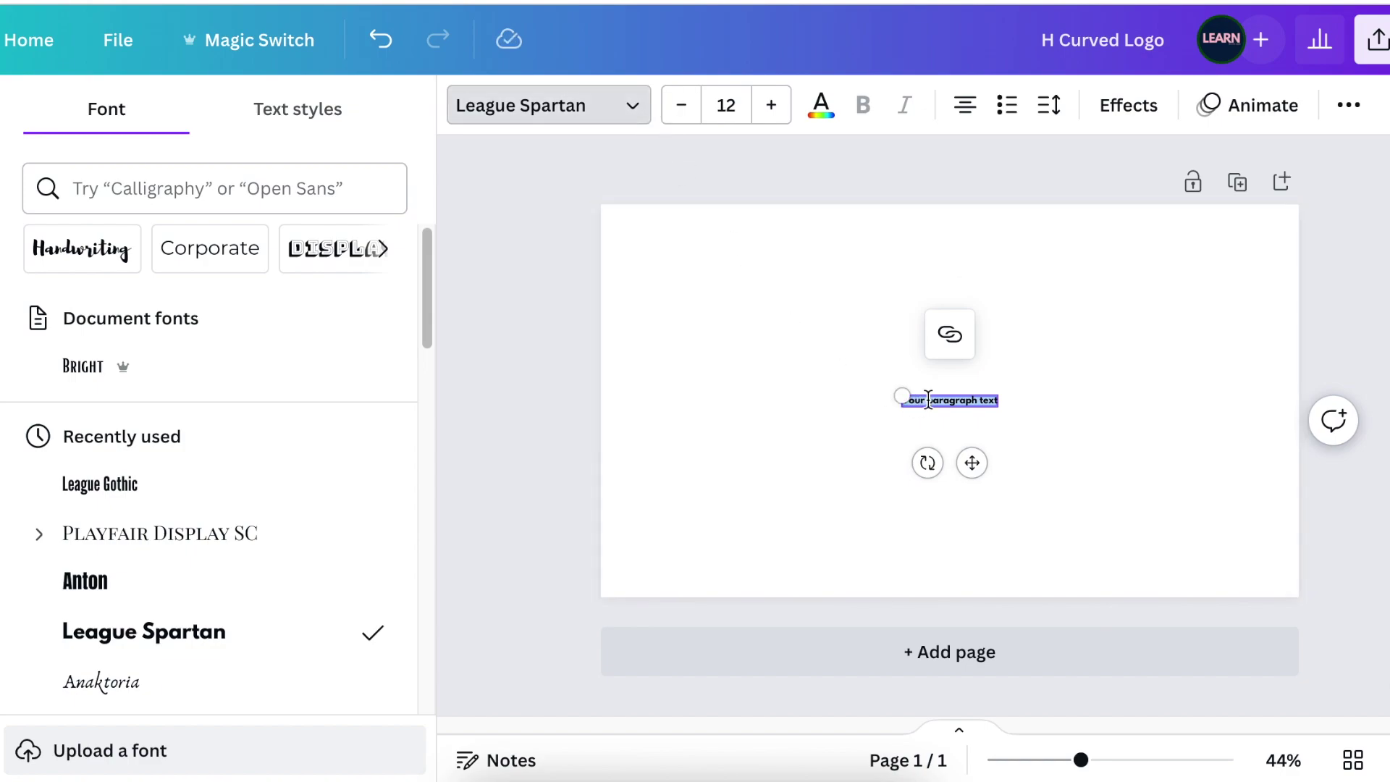
pyautogui.moveTo(902, 396); pyautogui.dragTo(638, 362)
pyautogui.write('HO')
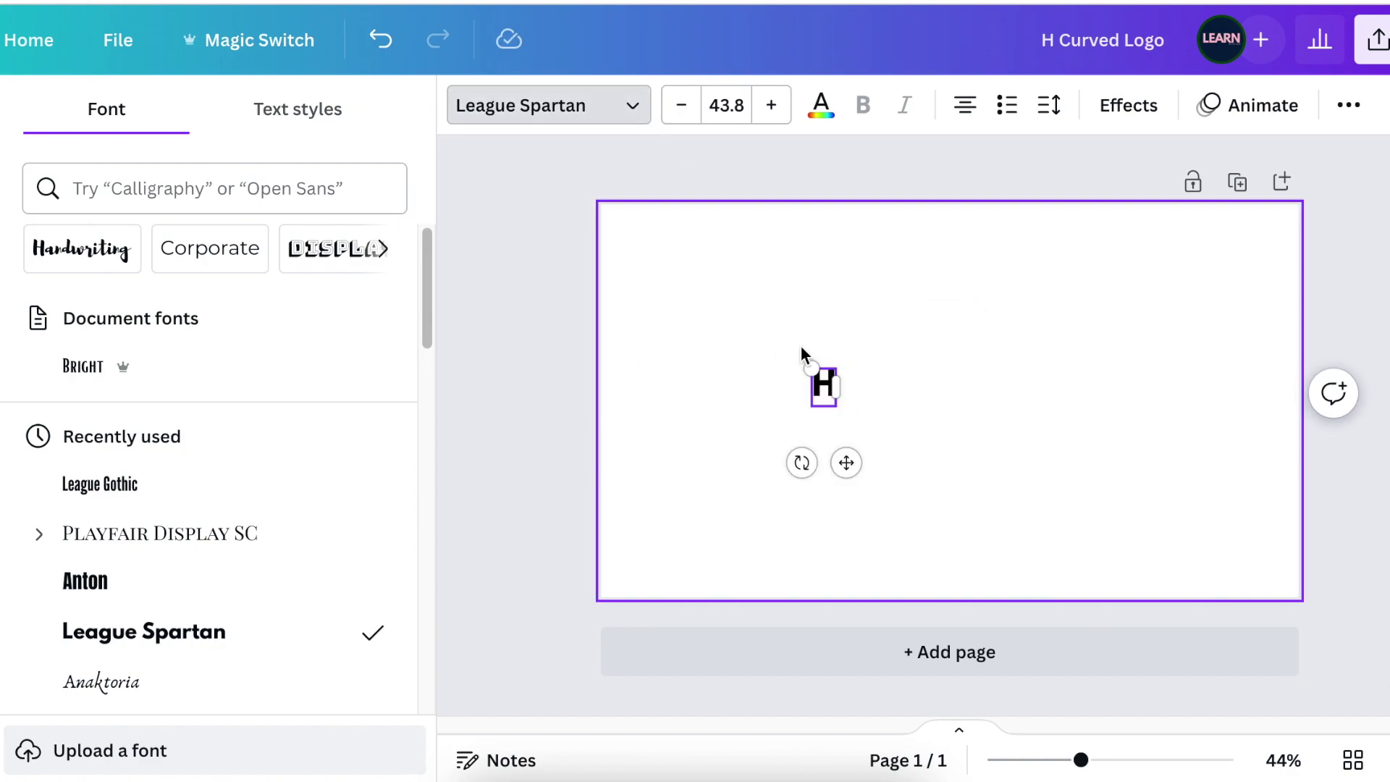
pyautogui.moveTo(811, 368); pyautogui.dragTo(536, 285)
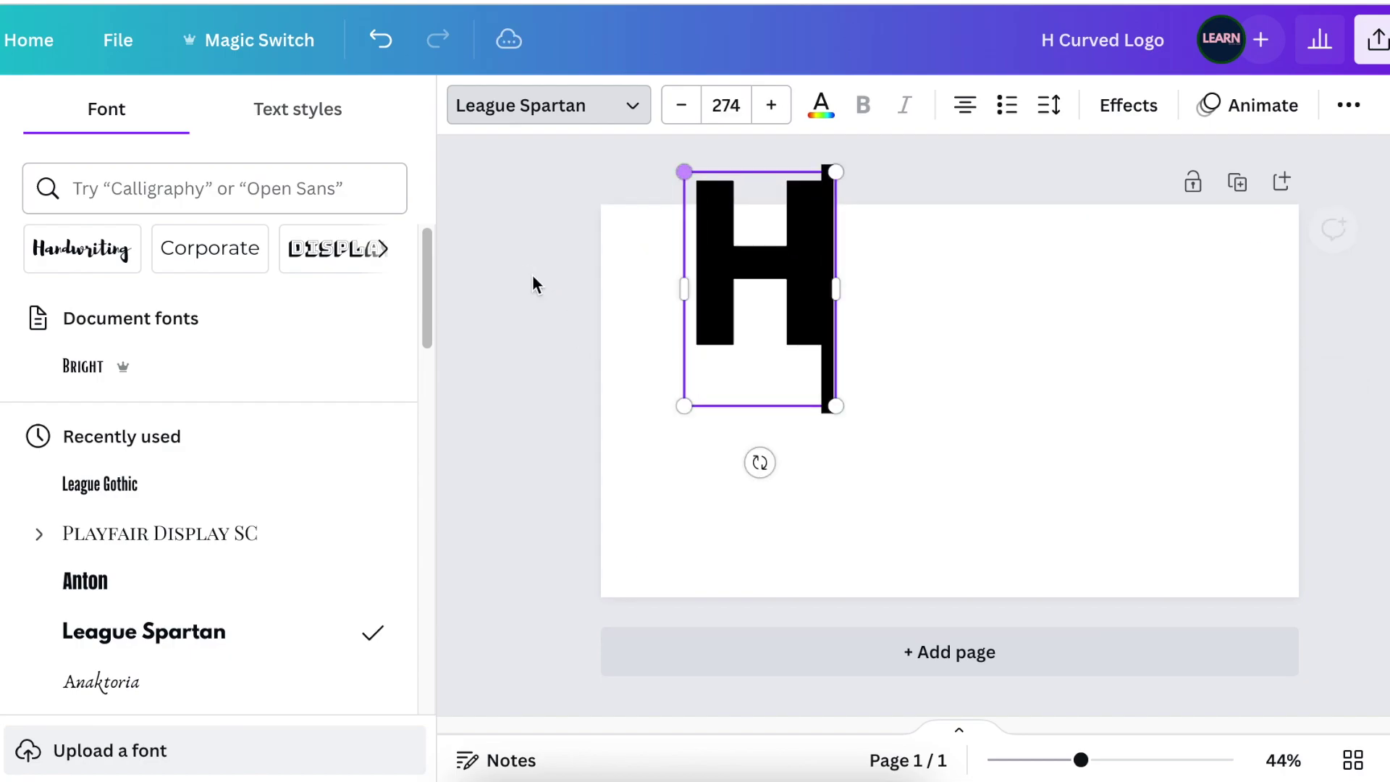
pyautogui.moveTo(834, 407); pyautogui.dragTo(919, 534)
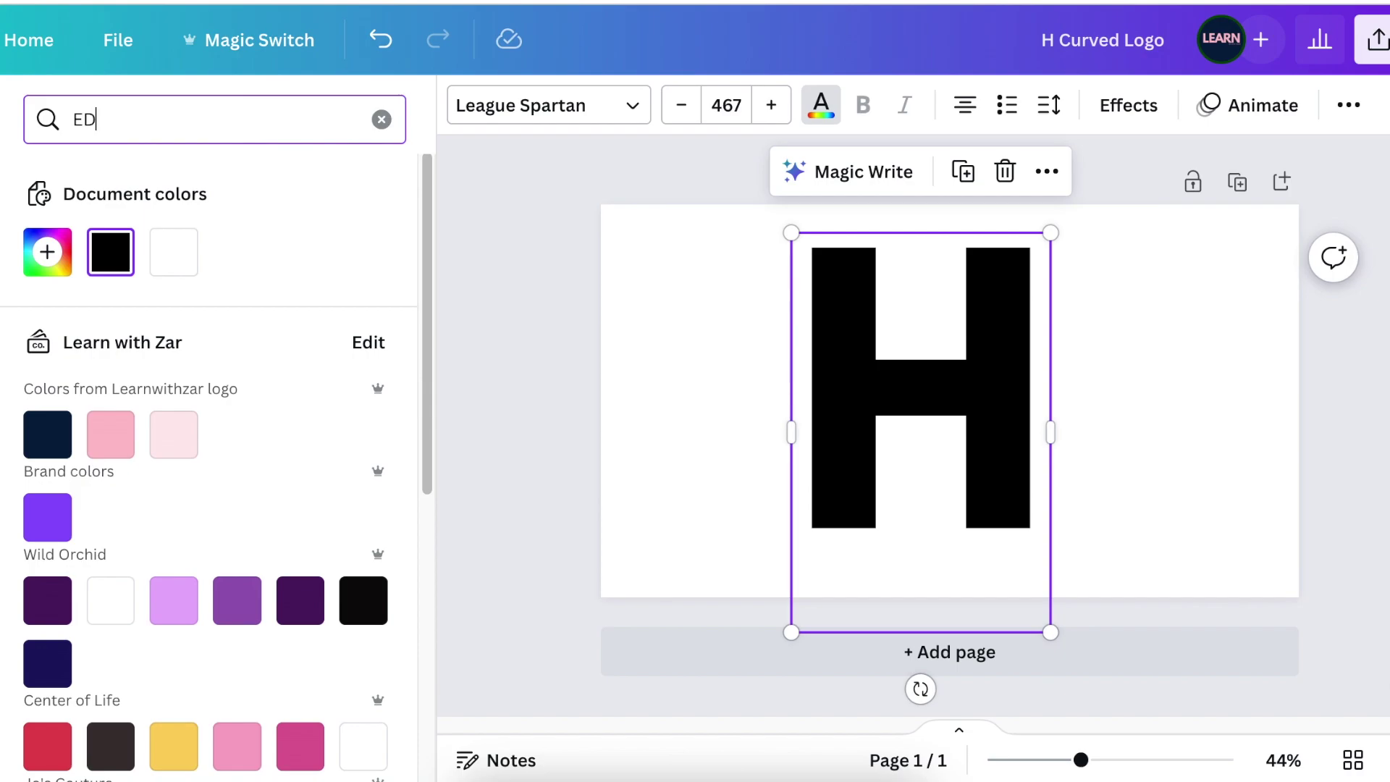
# Colour the letter H with EDFFCC and move it to the right side of the page
pyautogui.write('DFFCC')
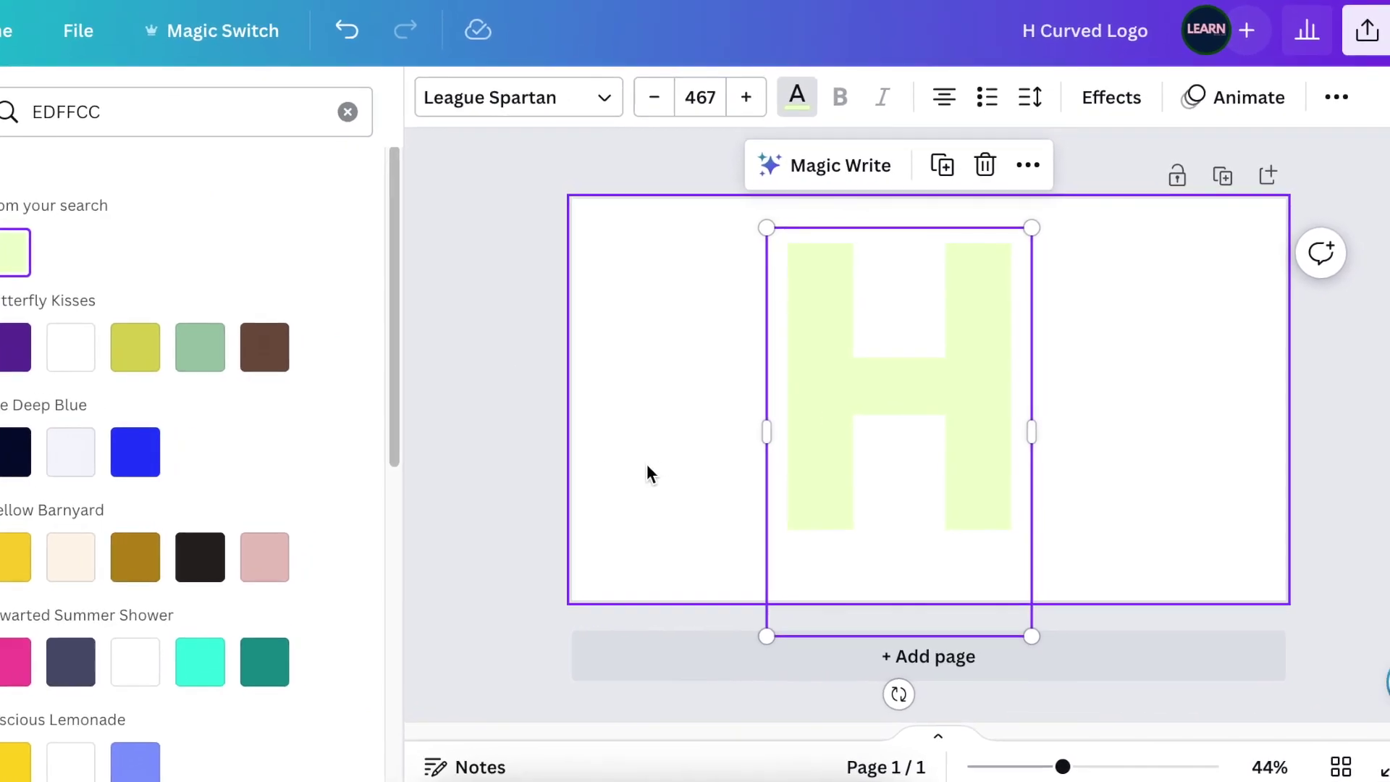
pyautogui.click(626, 475)
pyautogui.click(778, 468)
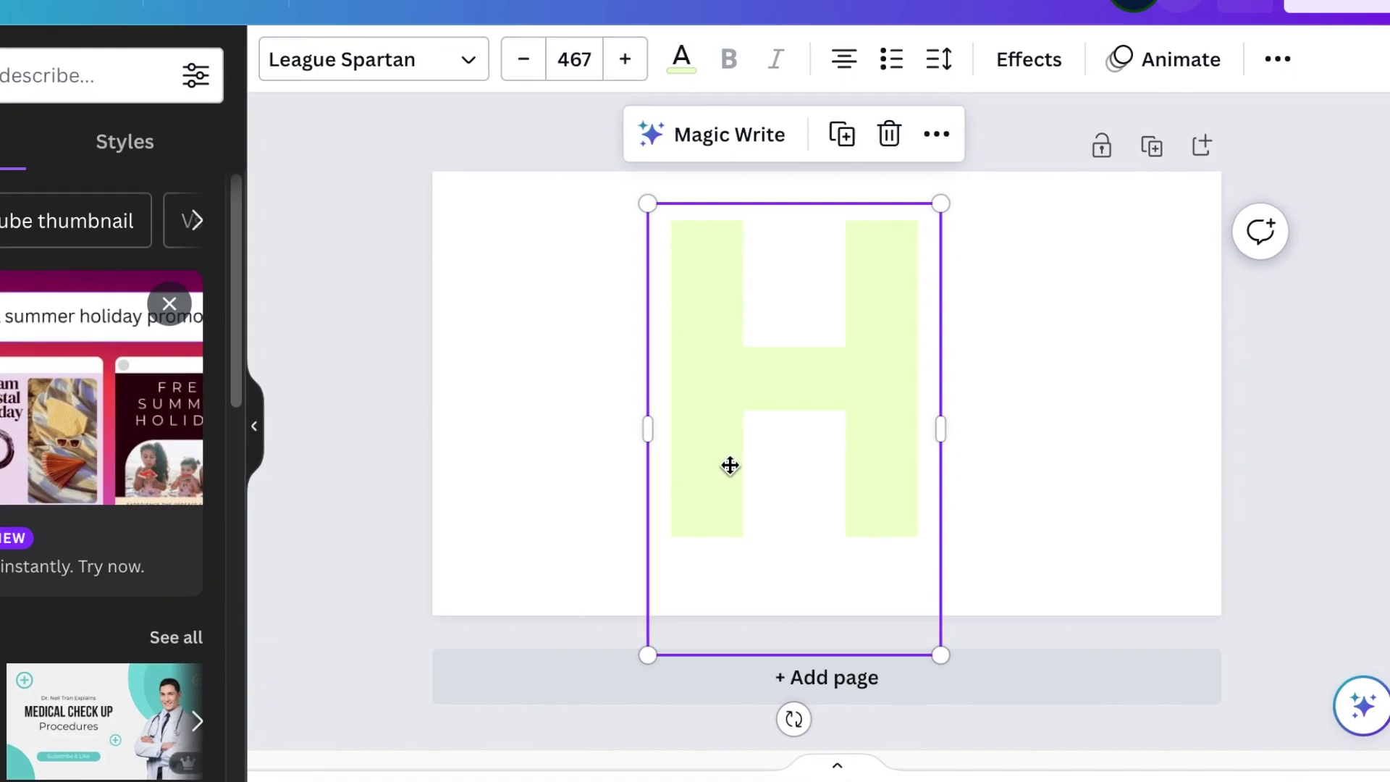
pyautogui.moveTo(730, 464); pyautogui.dragTo(963, 445)
pyautogui.click(661, 511)
# Add the text "STUDIO" in League Spartan at a size of about 61.8 and place it beneath the H
pyautogui.press('t')
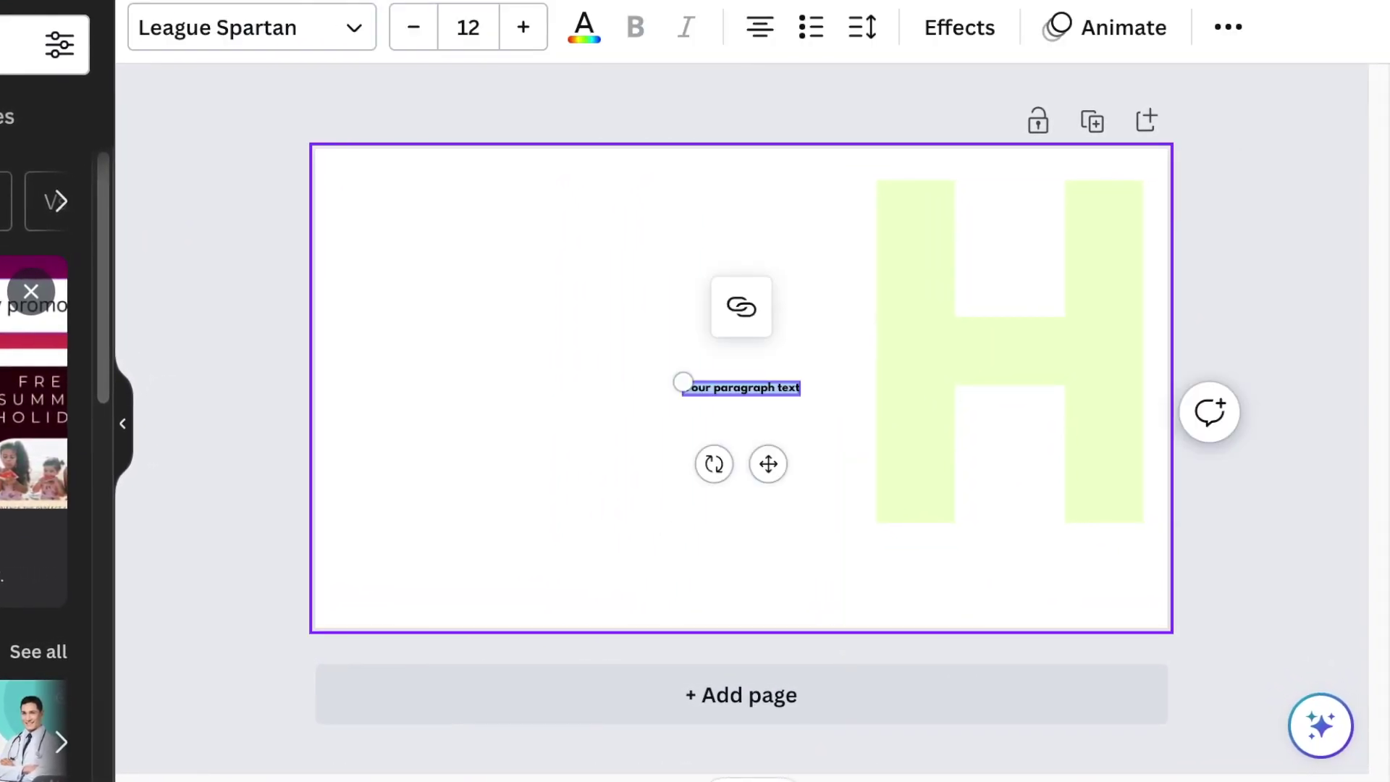
pyautogui.moveTo(683, 382); pyautogui.dragTo(501, 381)
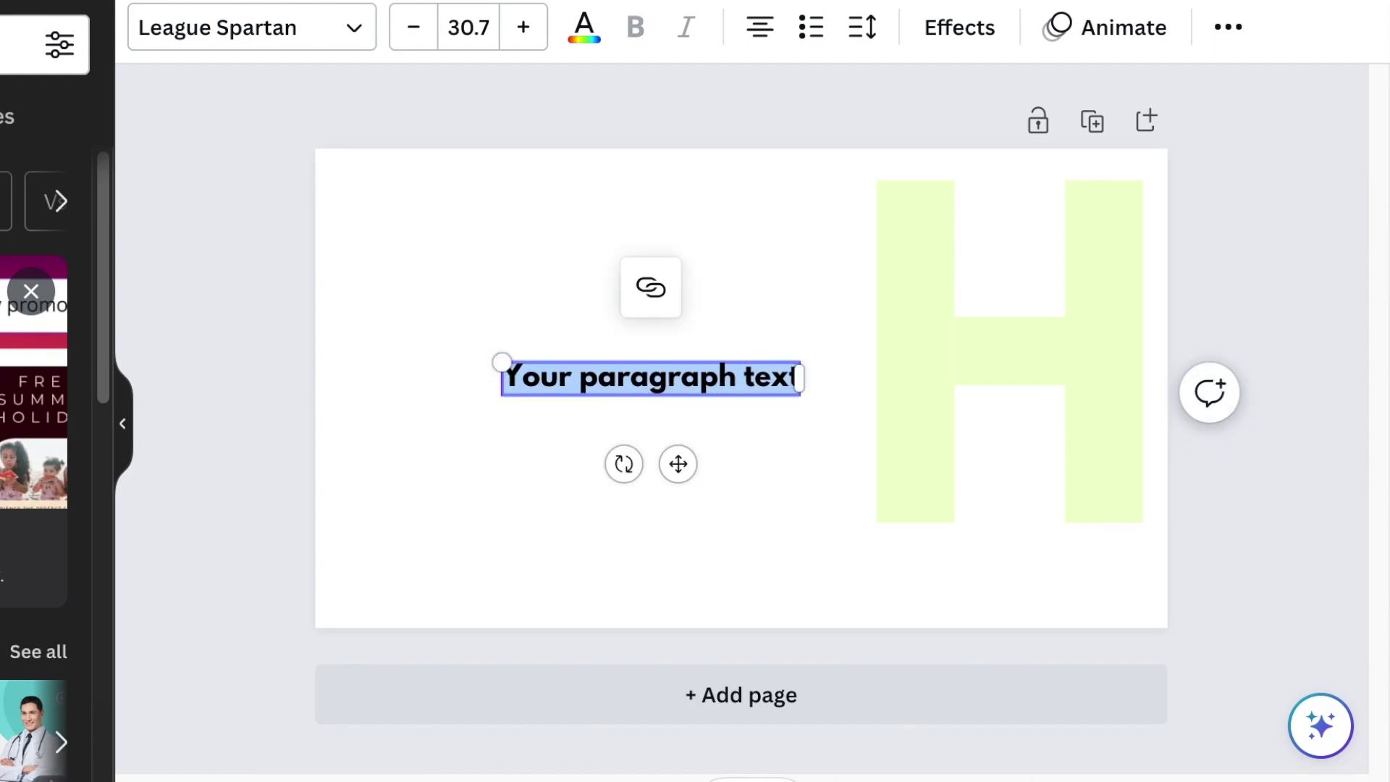
pyautogui.write('STU')
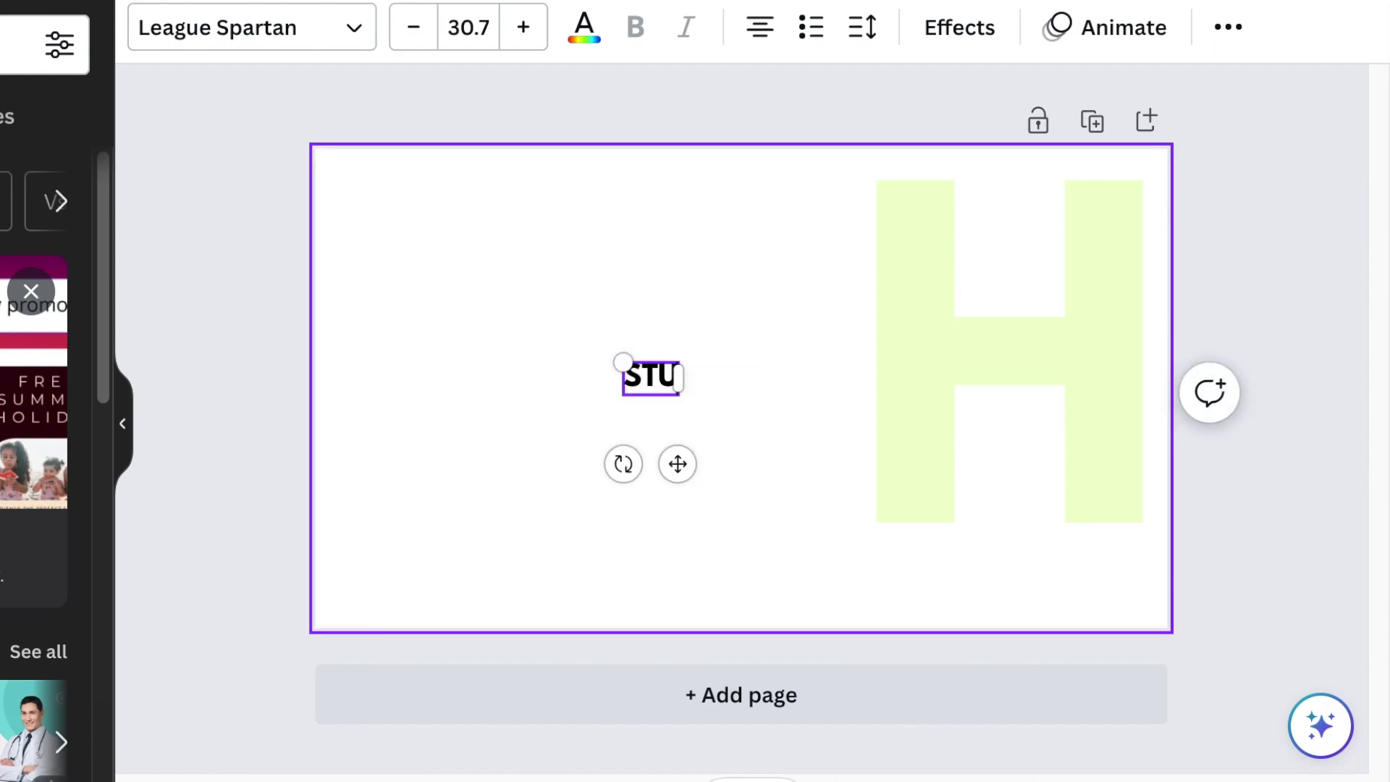
pyautogui.write('DIO')
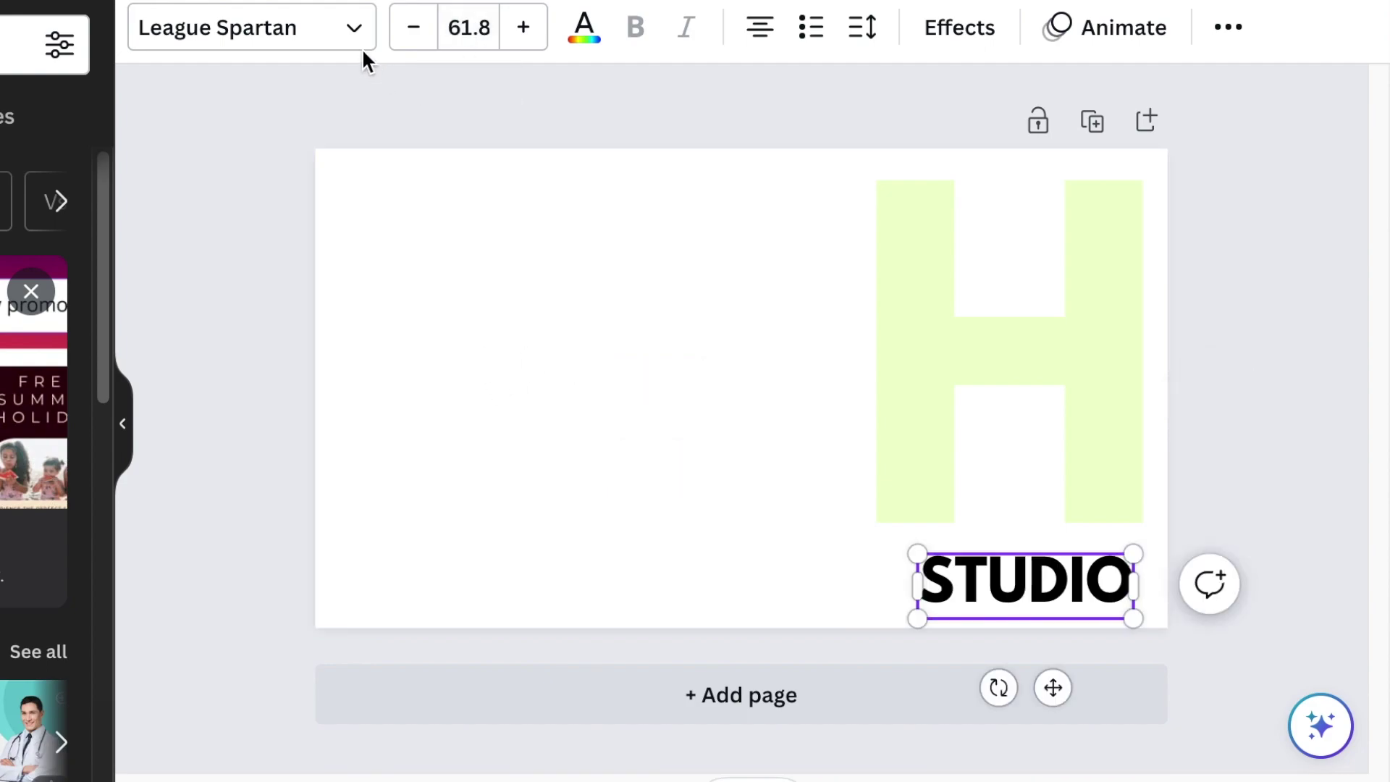
# Colour the STUDIO text bright green and set its letter spacing to 190
pyautogui.click(575, 30)
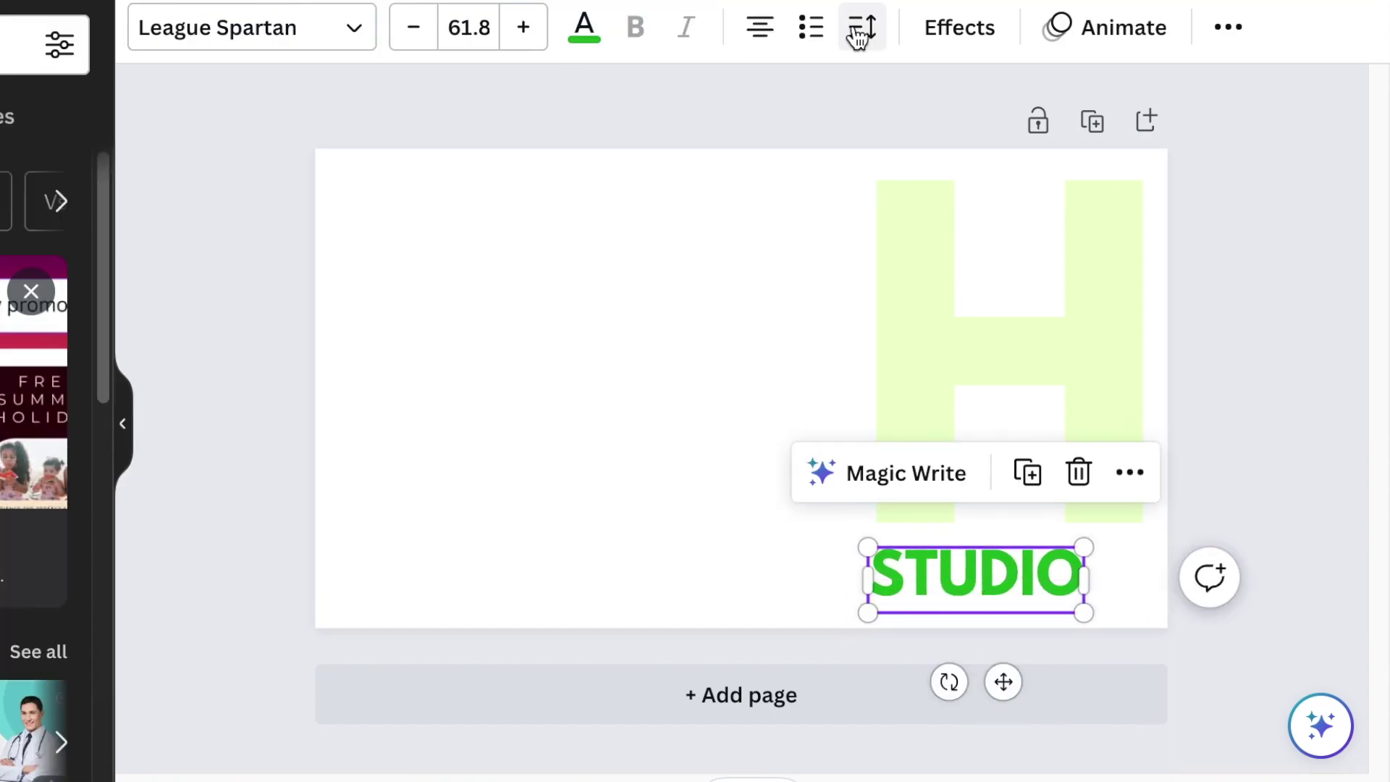
pyautogui.click(857, 31)
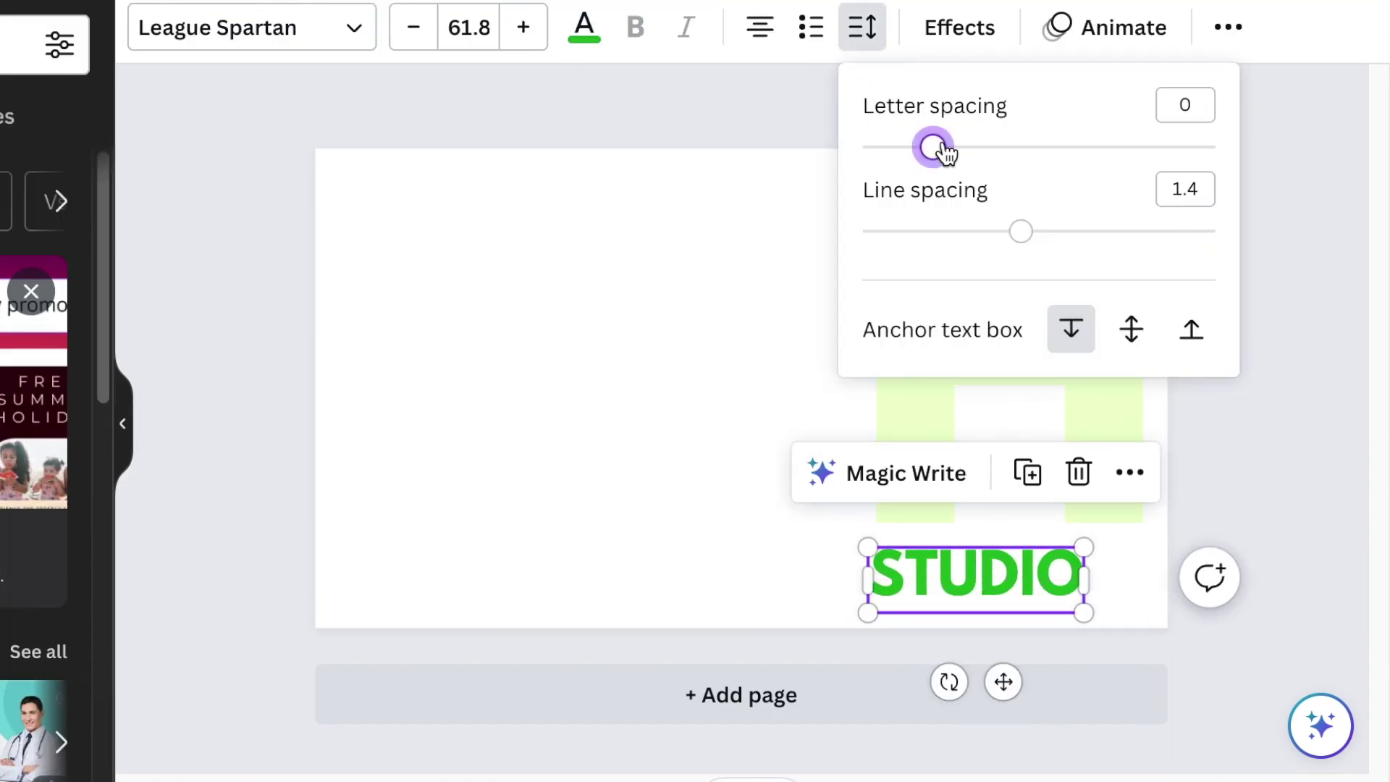
pyautogui.moveTo(944, 152); pyautogui.dragTo(1001, 149)
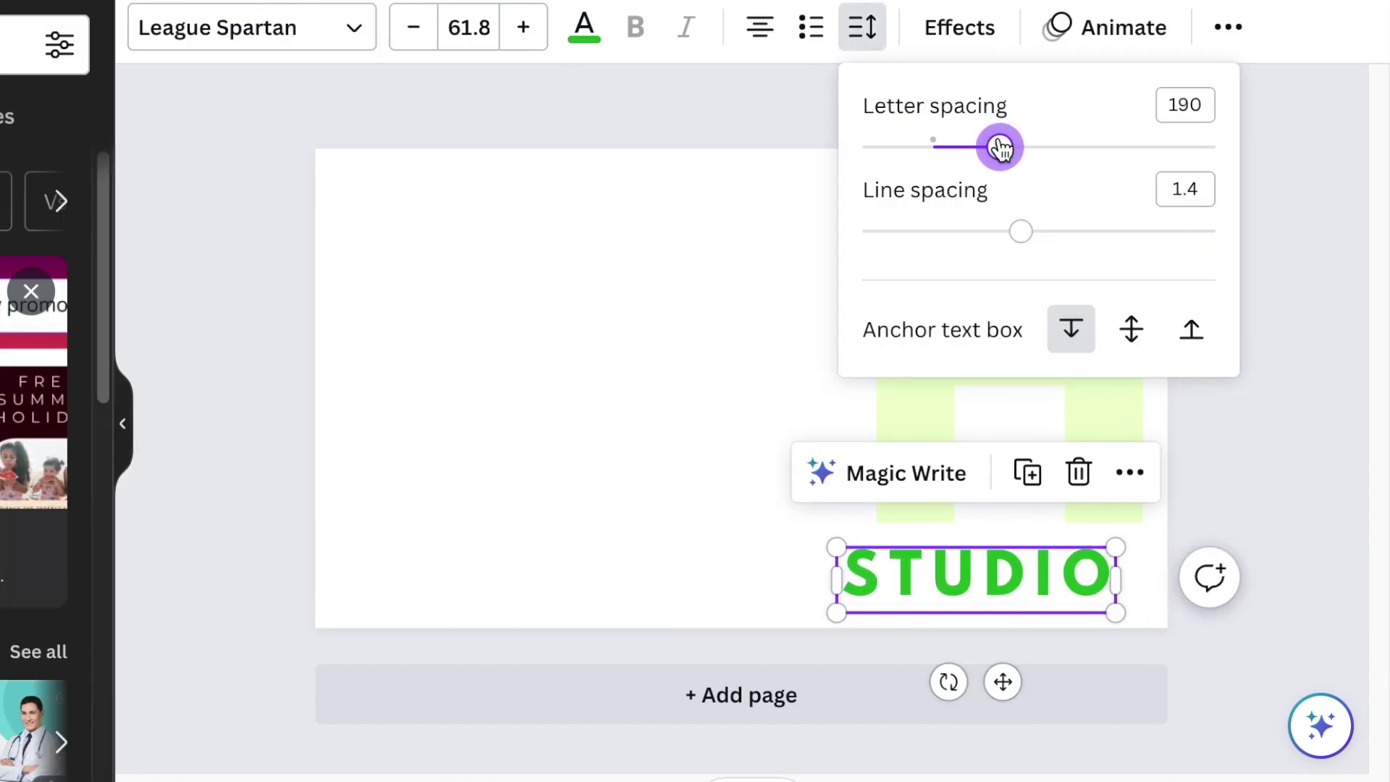
pyautogui.click(724, 349)
# Move the STUDIO text so it lines up with the edges of the H above it
pyautogui.click(878, 593)
pyautogui.moveTo(878, 593); pyautogui.dragTo(910, 585)
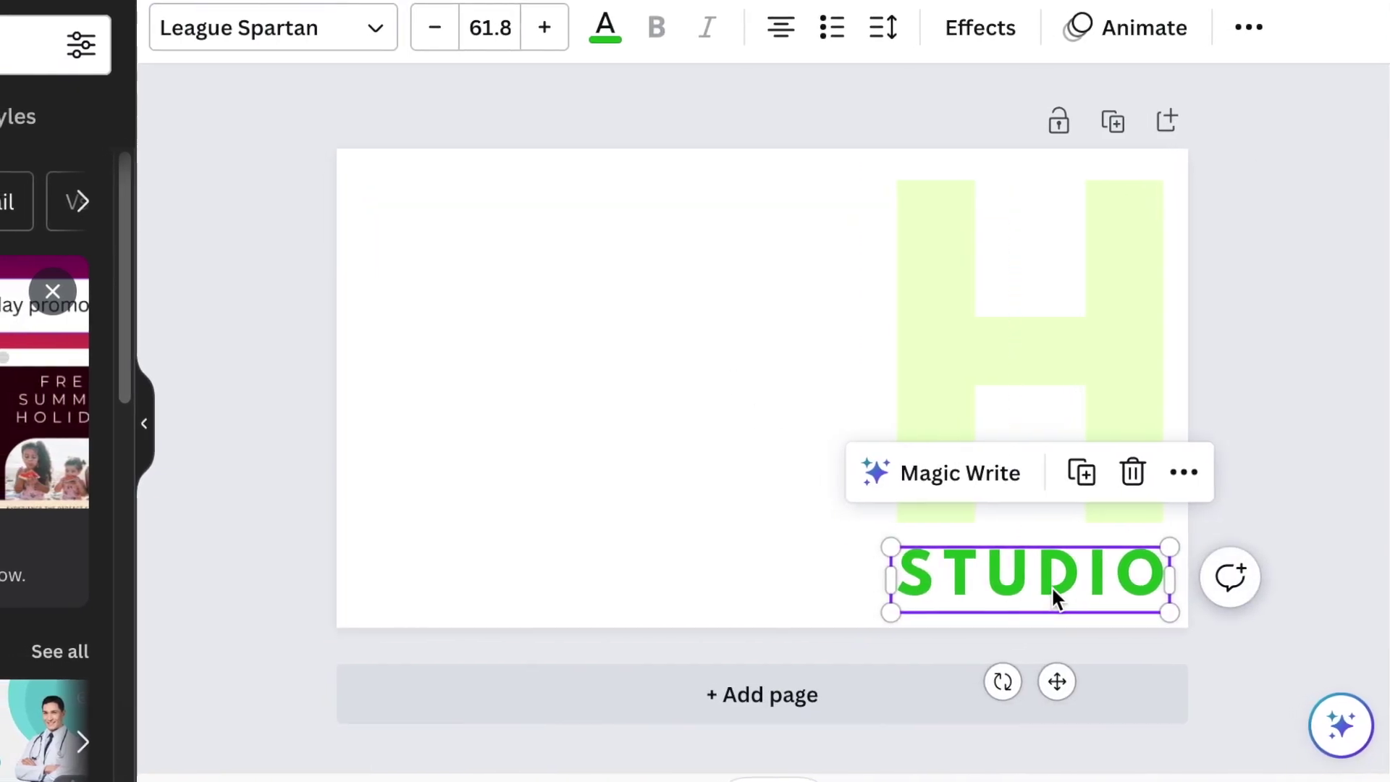
pyautogui.click(749, 518)
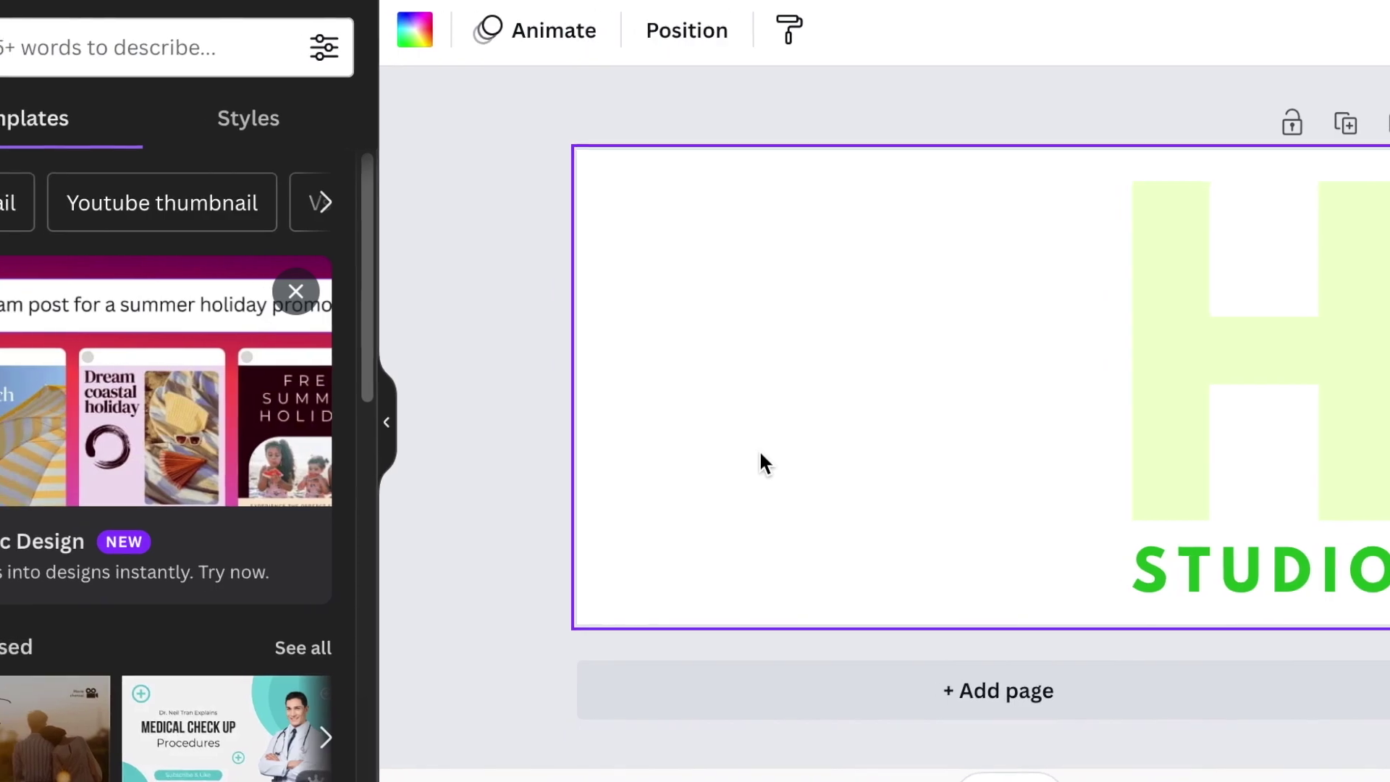
# Search the elements for "CURVE" and add the "Banner Shape Curve silhouette" graphic to the page
pyautogui.click(26, 155)
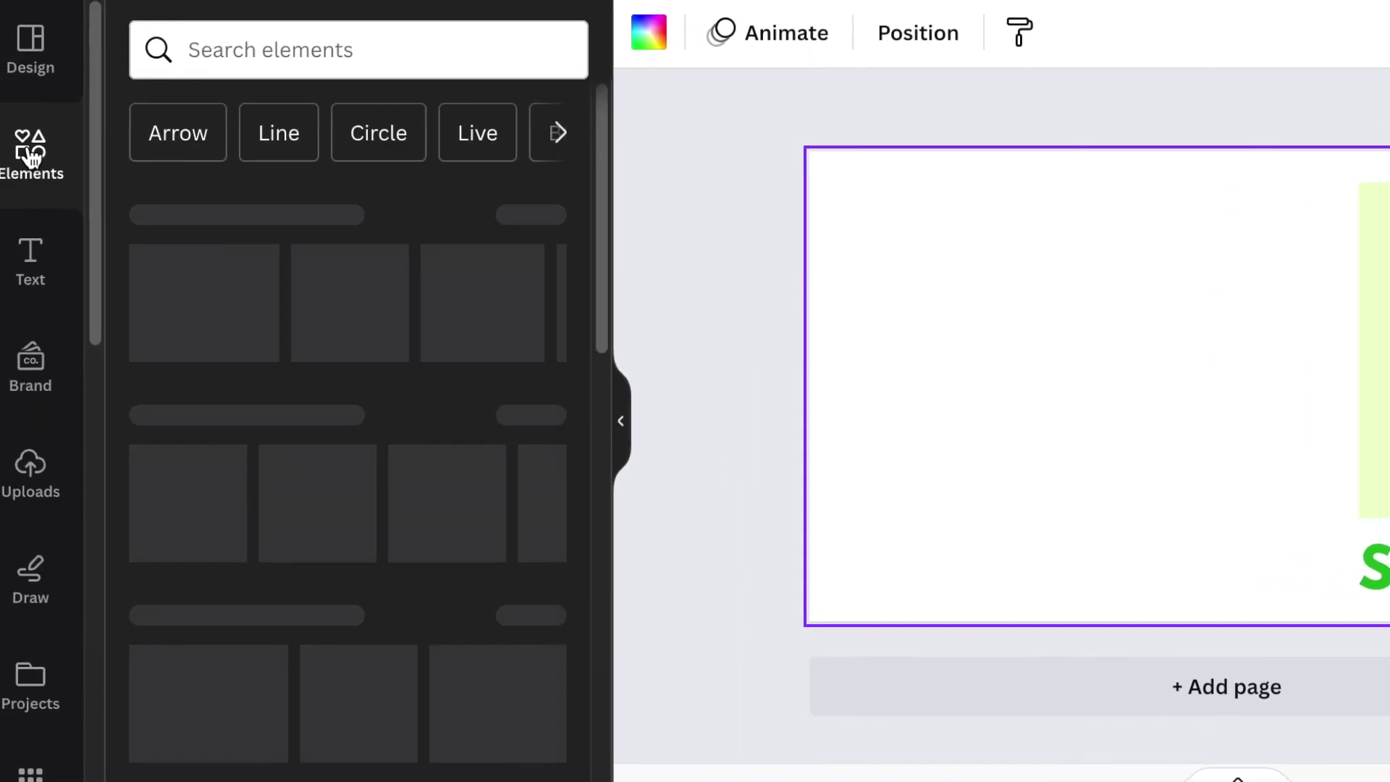
pyautogui.click(283, 50)
pyautogui.write('CURVE')
pyautogui.press('Return')
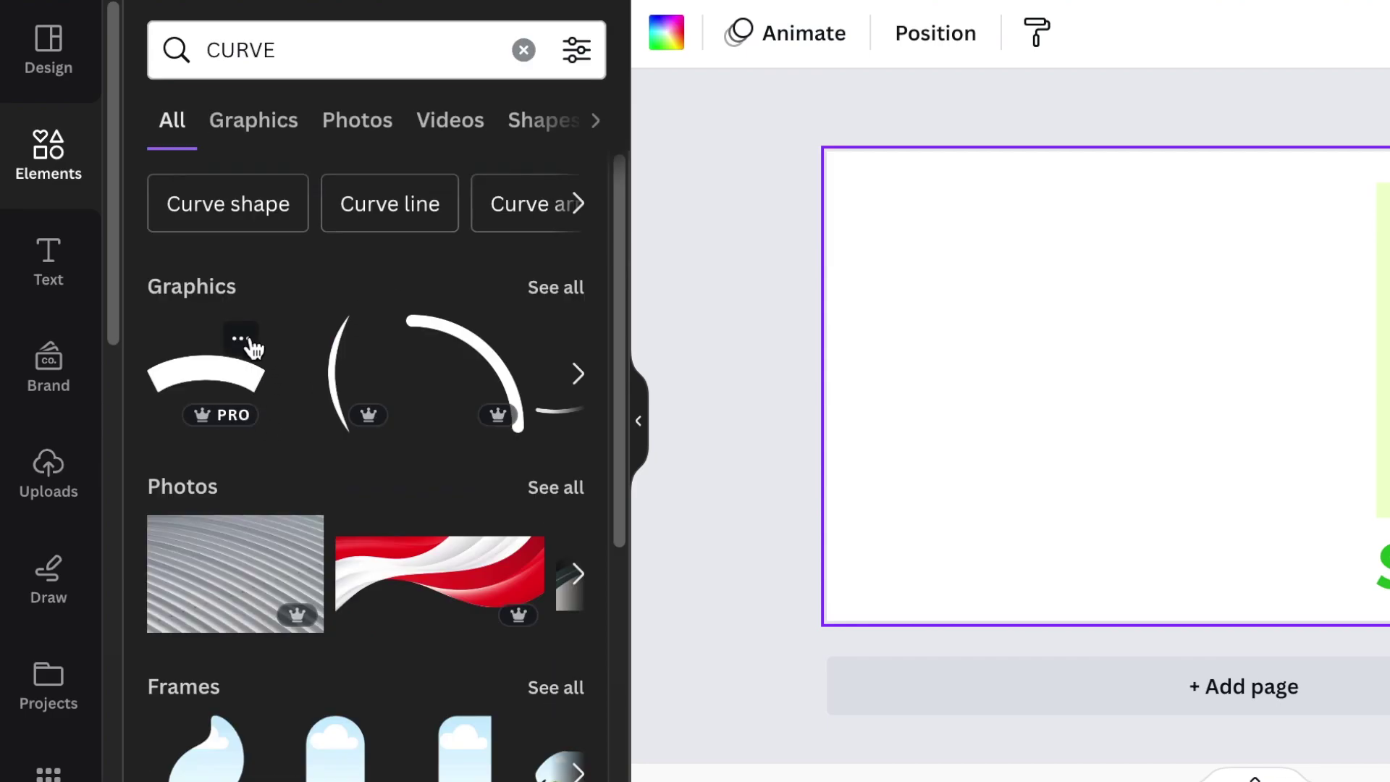
pyautogui.click(251, 337)
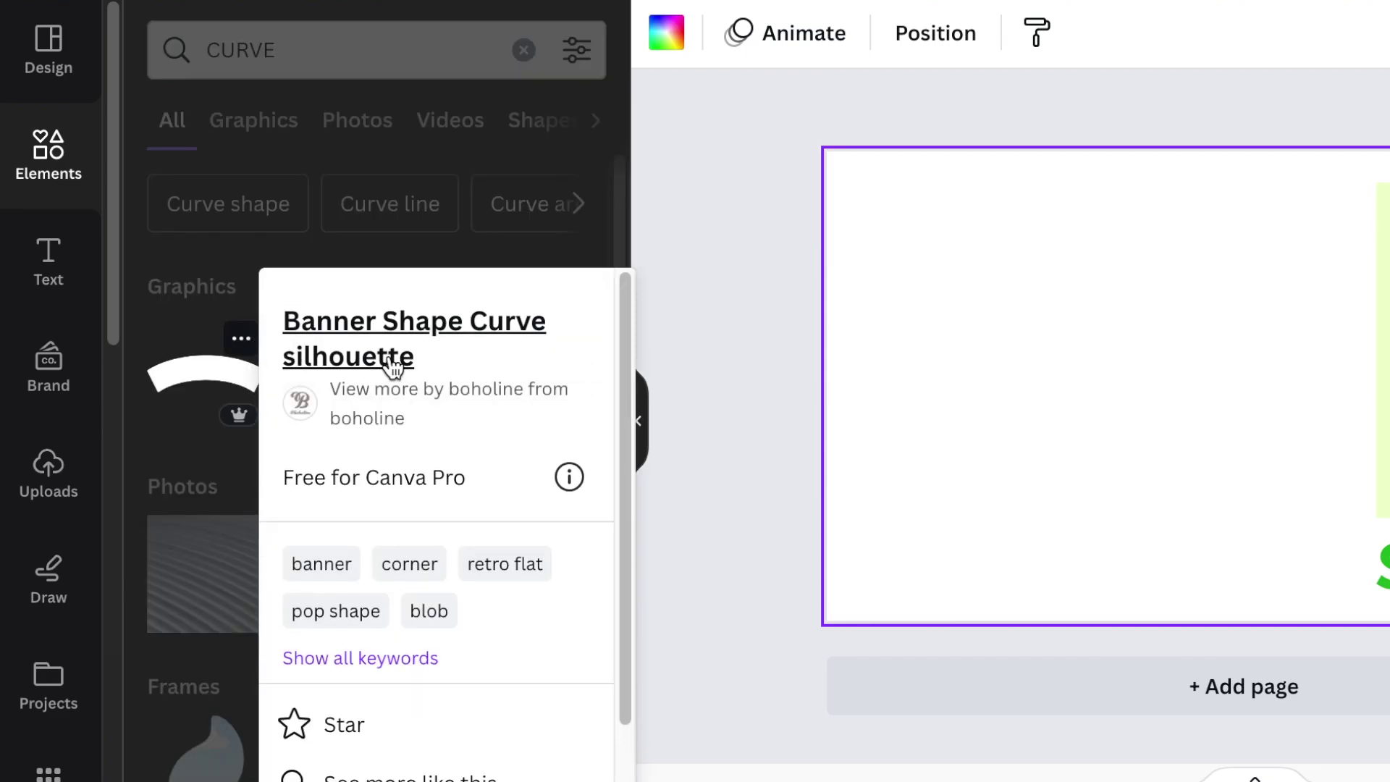
pyautogui.click(228, 377)
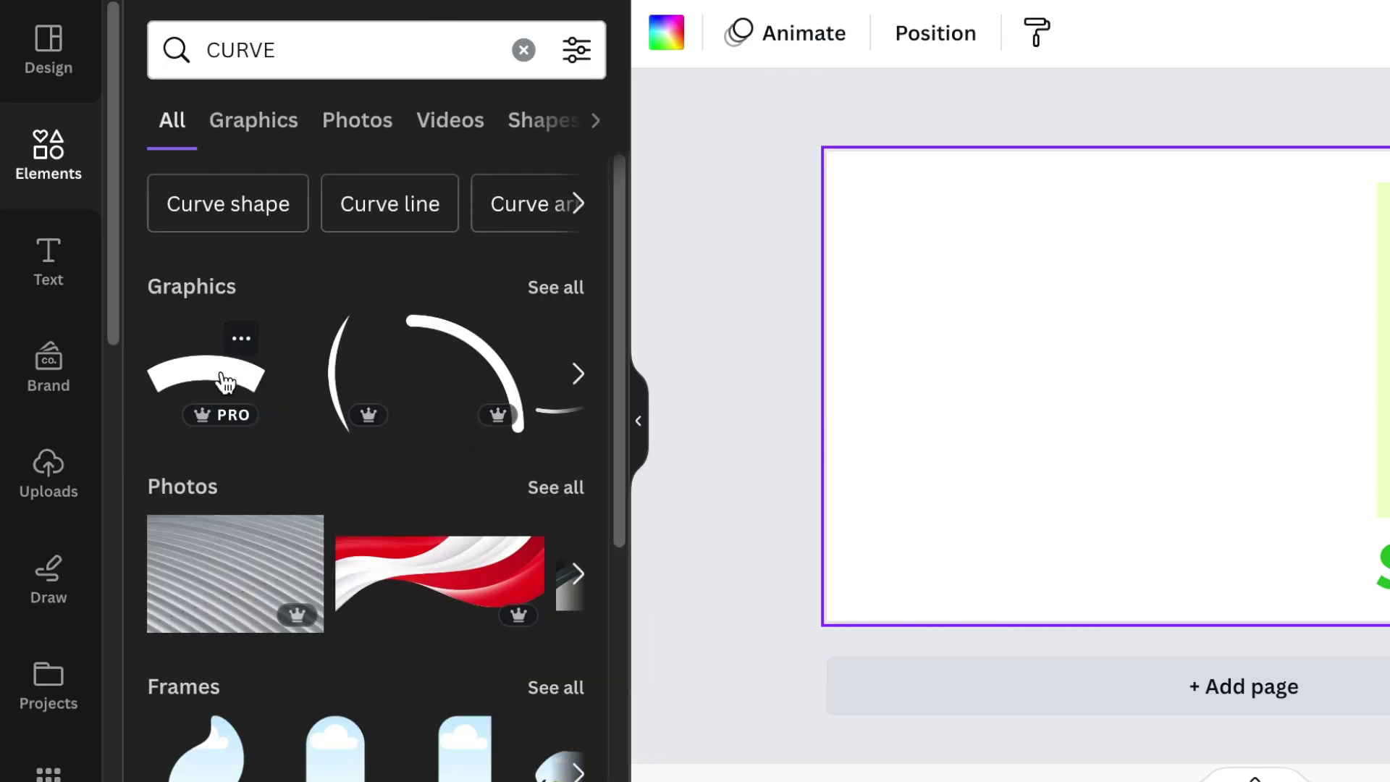
pyautogui.click(226, 381)
# Rotate and shrink the curve into a steep diagonal at the upper middle of the page, and recolour it bright green
pyautogui.moveTo(1239, 505); pyautogui.dragTo(1239, 427)
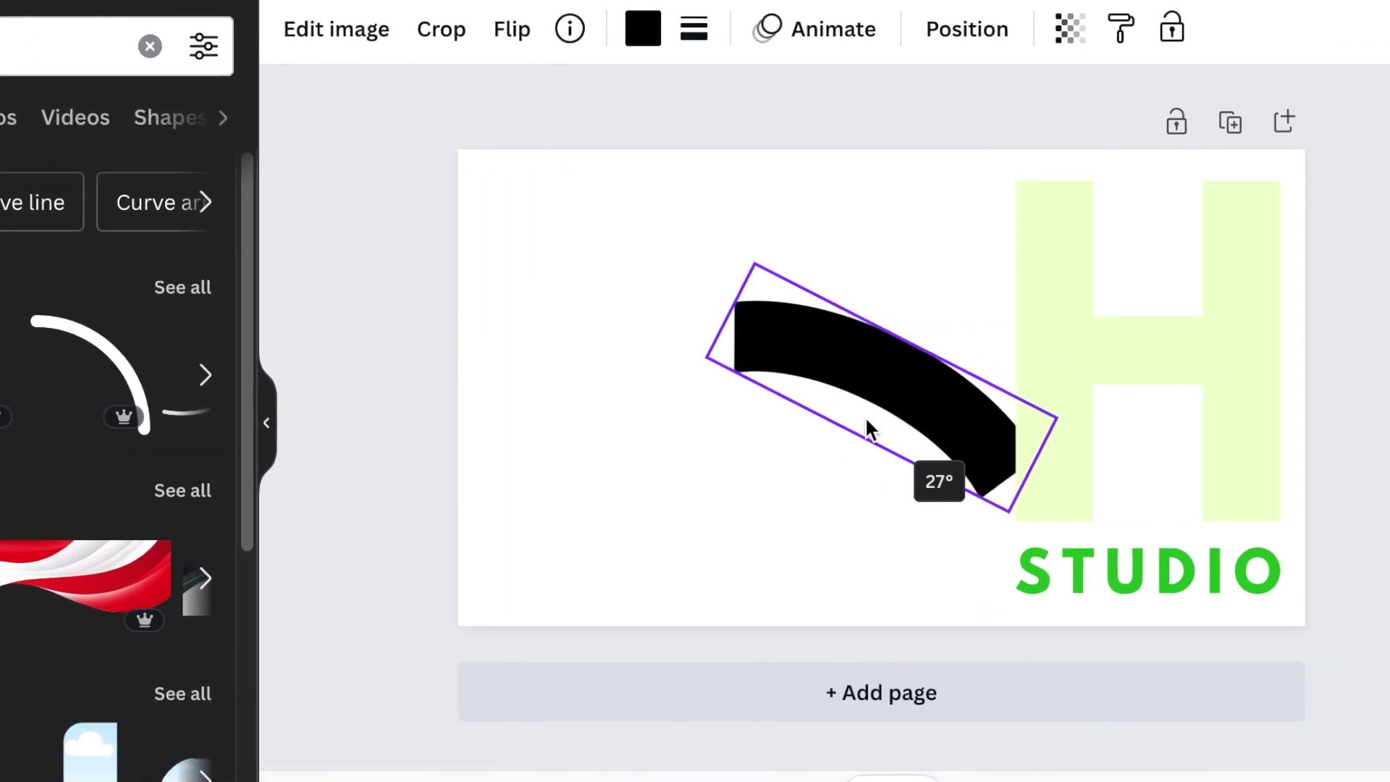
pyautogui.moveTo(867, 420); pyautogui.dragTo(805, 350)
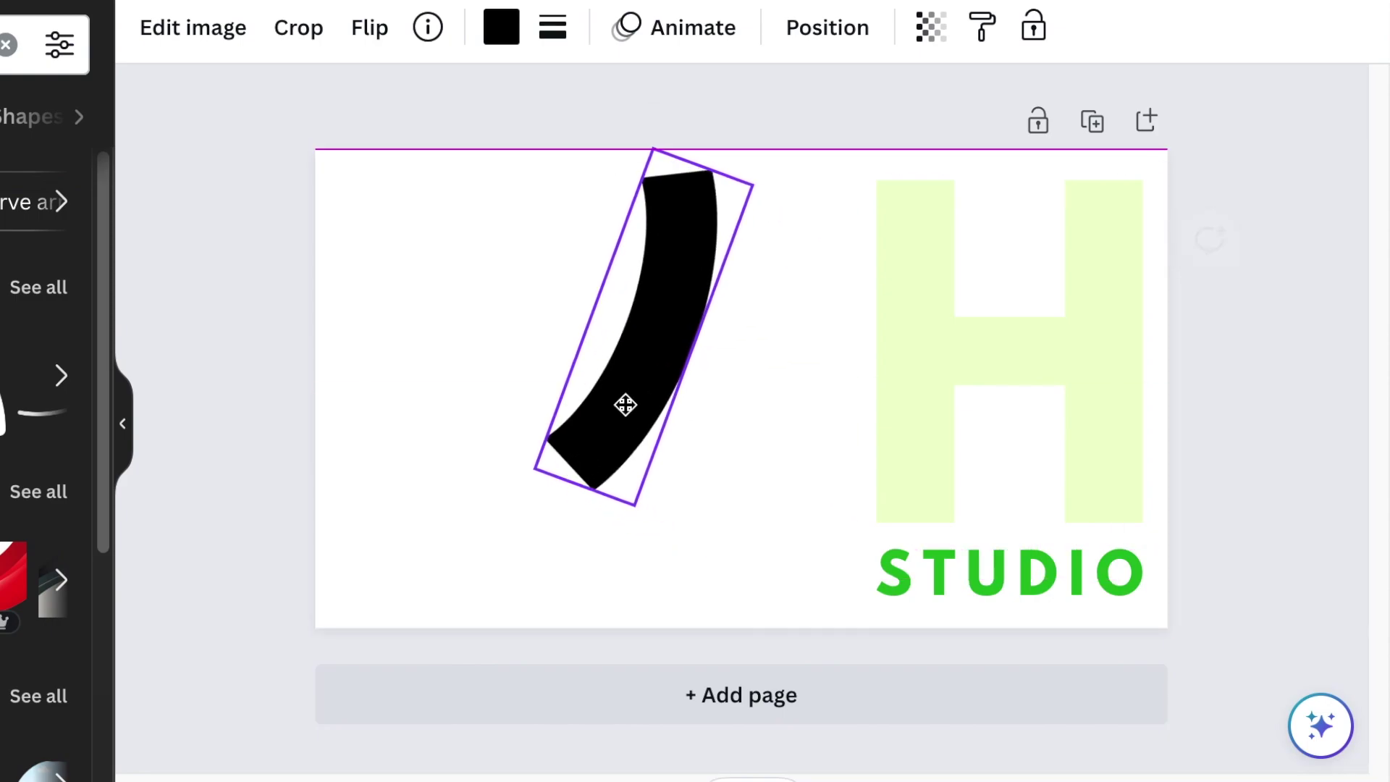
pyautogui.moveTo(625, 403); pyautogui.dragTo(629, 422)
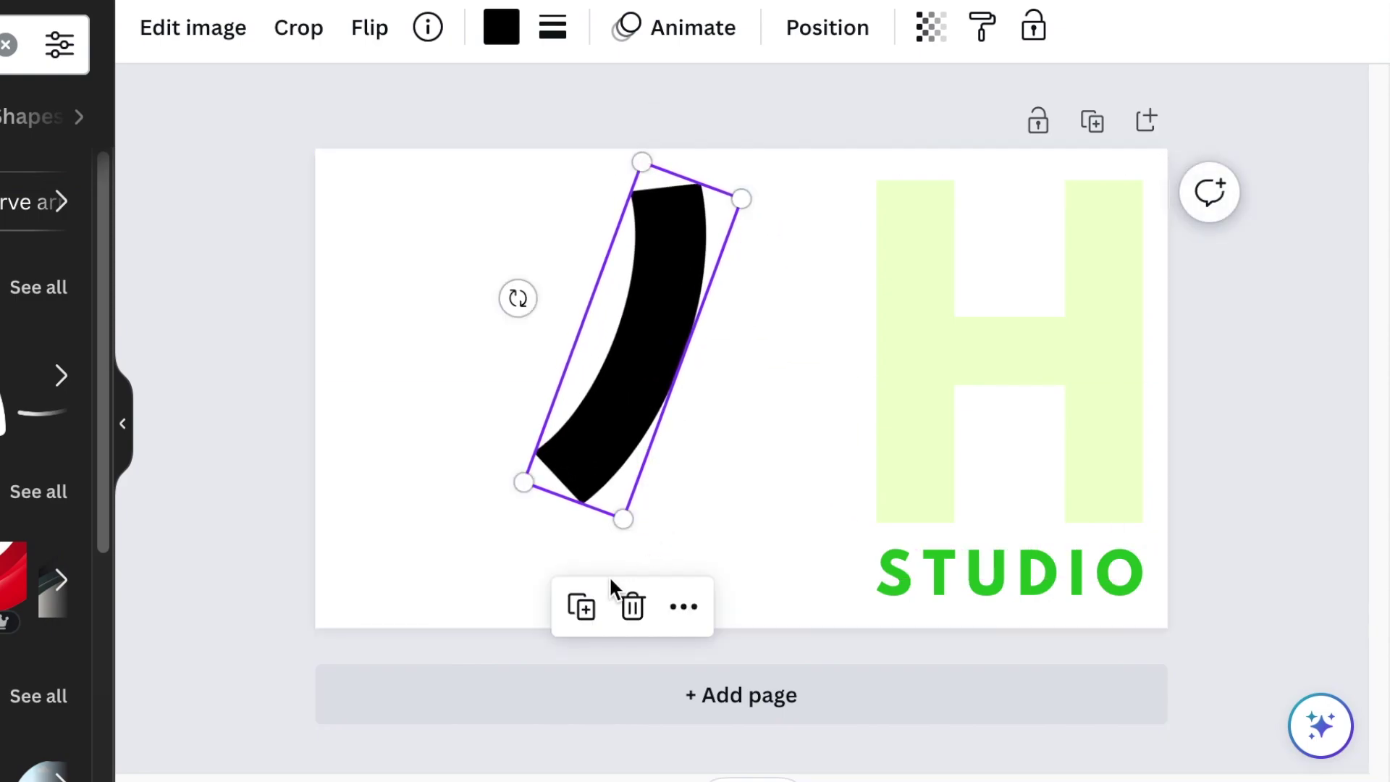
pyautogui.moveTo(517, 297); pyautogui.dragTo(443, 192)
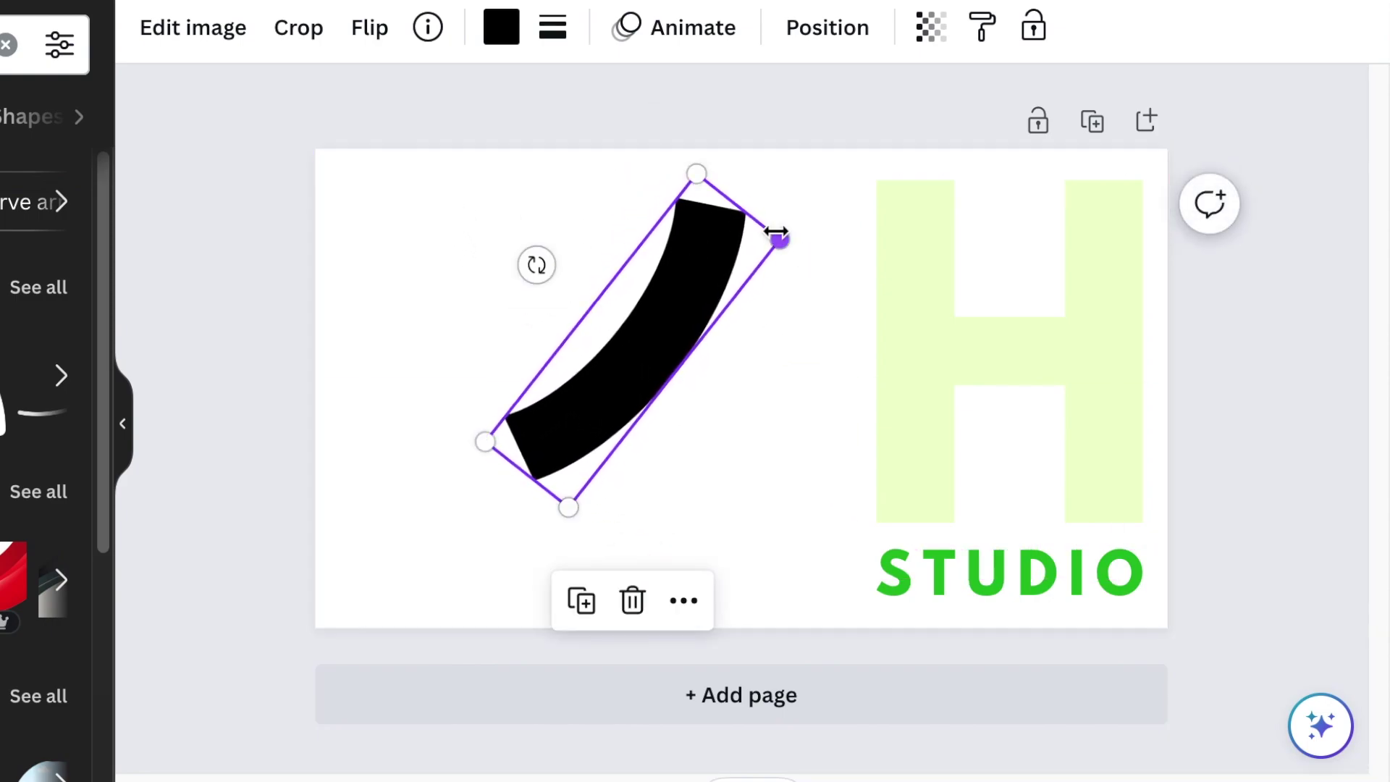
pyautogui.moveTo(773, 243); pyautogui.dragTo(738, 263)
pyautogui.moveTo(655, 315); pyautogui.dragTo(689, 265)
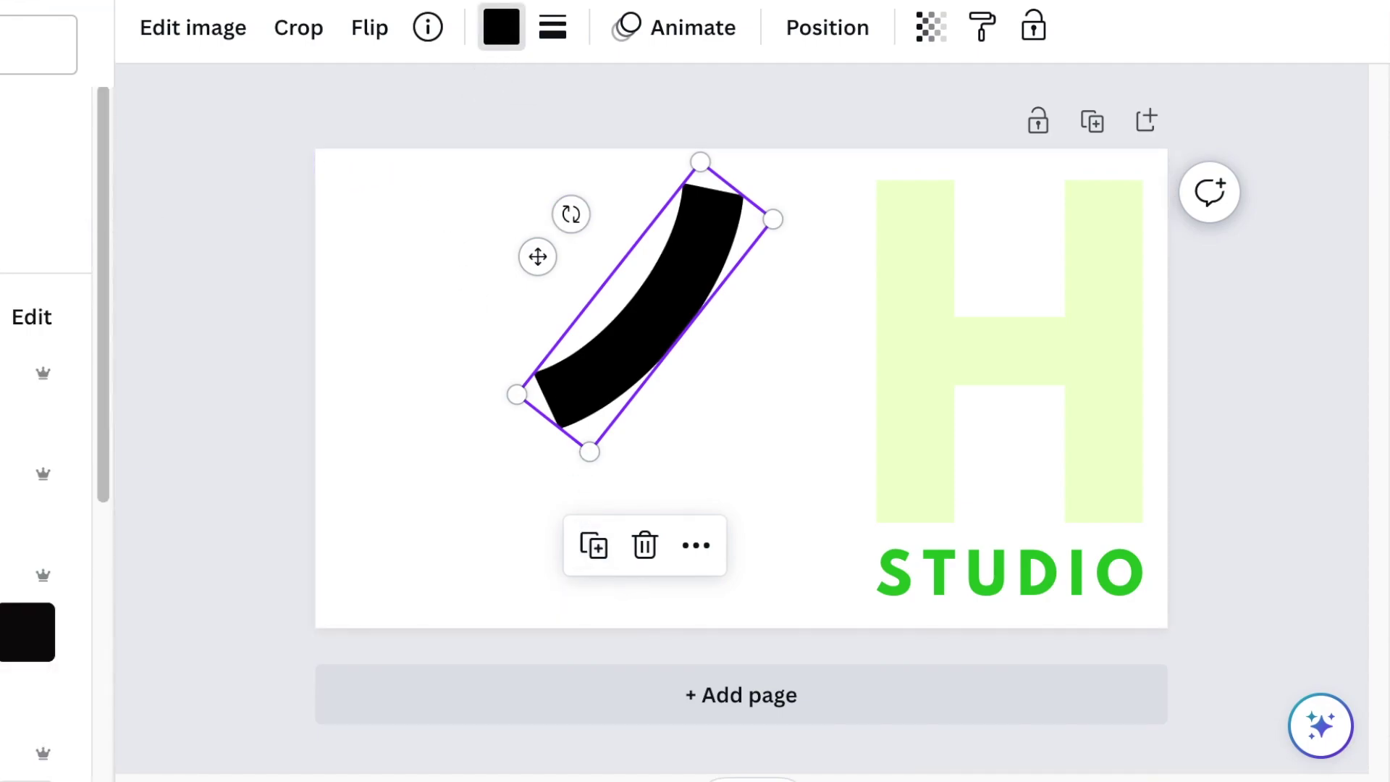
pyautogui.click(181, 331)
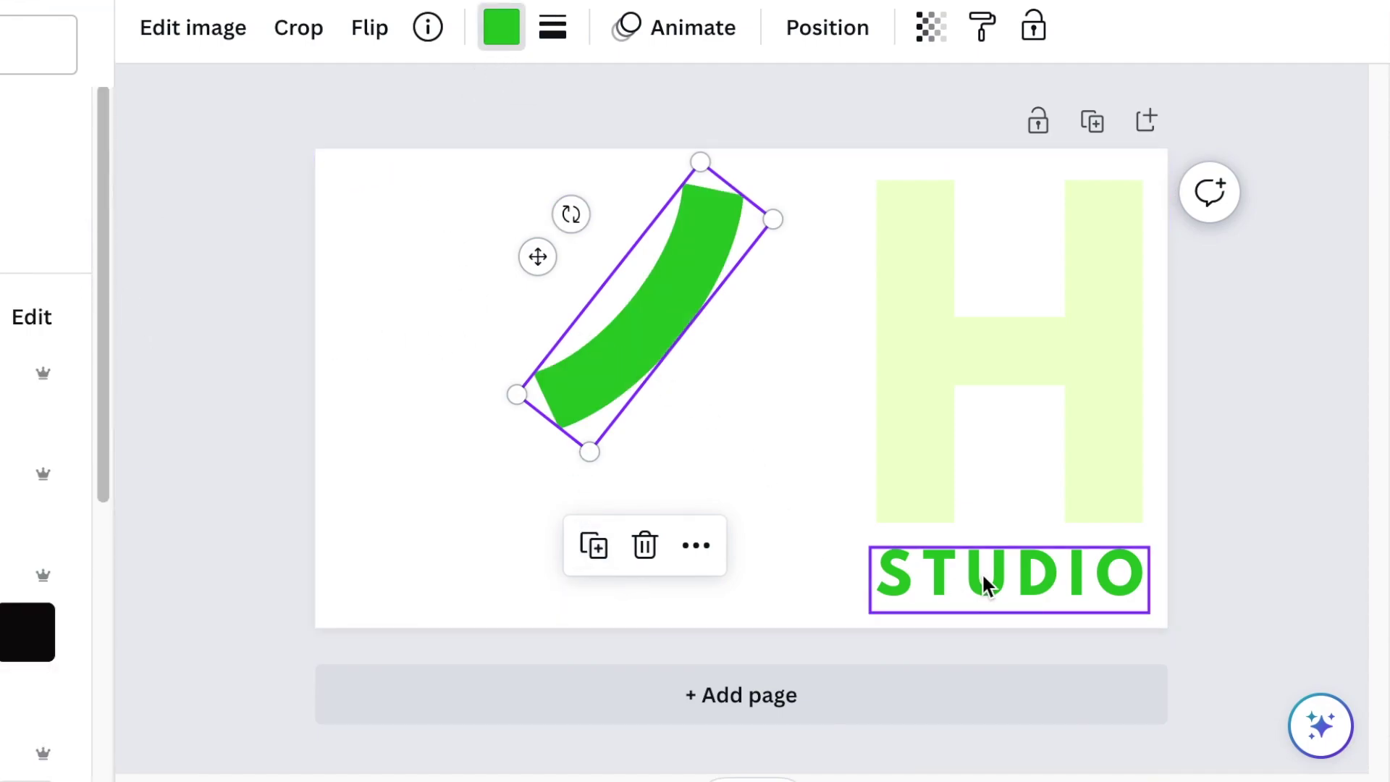
# Duplicate the green curve, flip the copy horizontally and vertically, and place it at the original's lower end to form an S shape
pyautogui.click(595, 547)
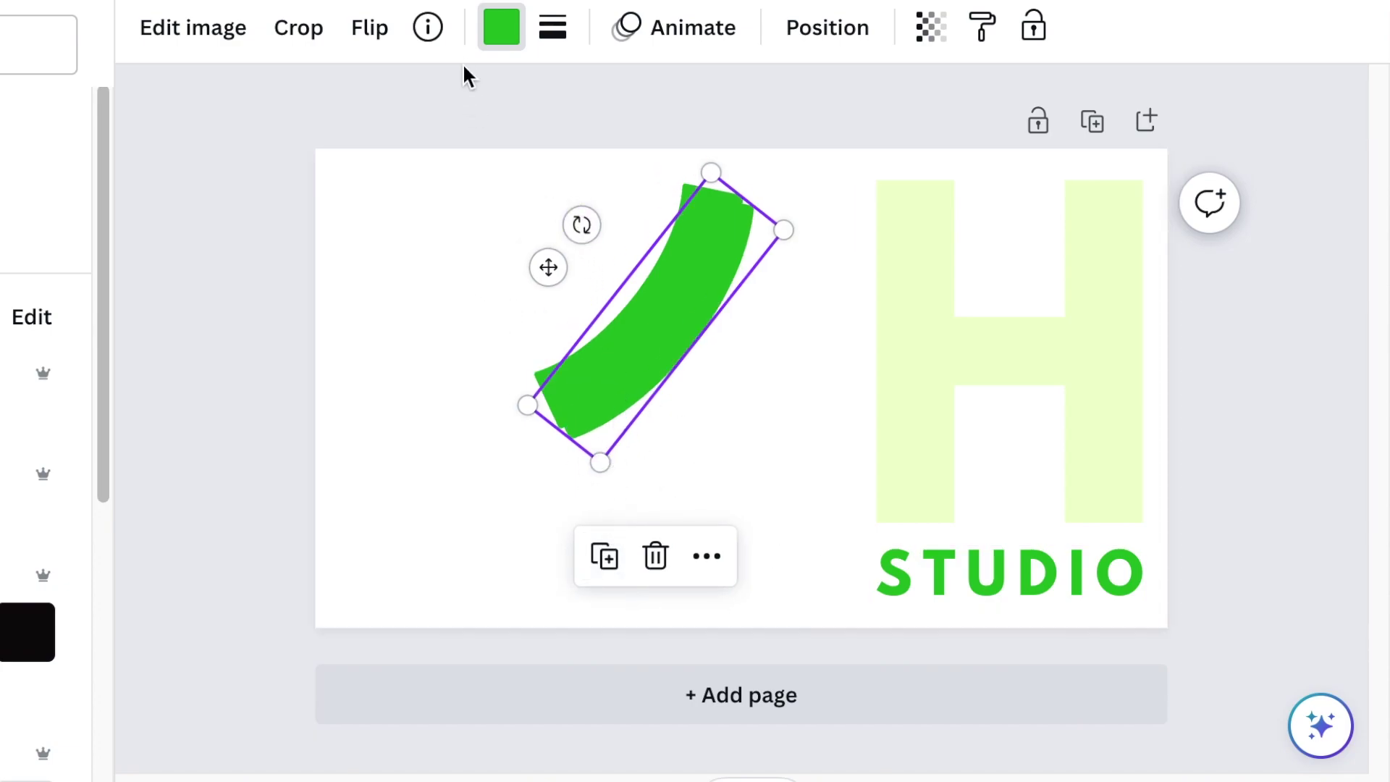
pyautogui.click(376, 33)
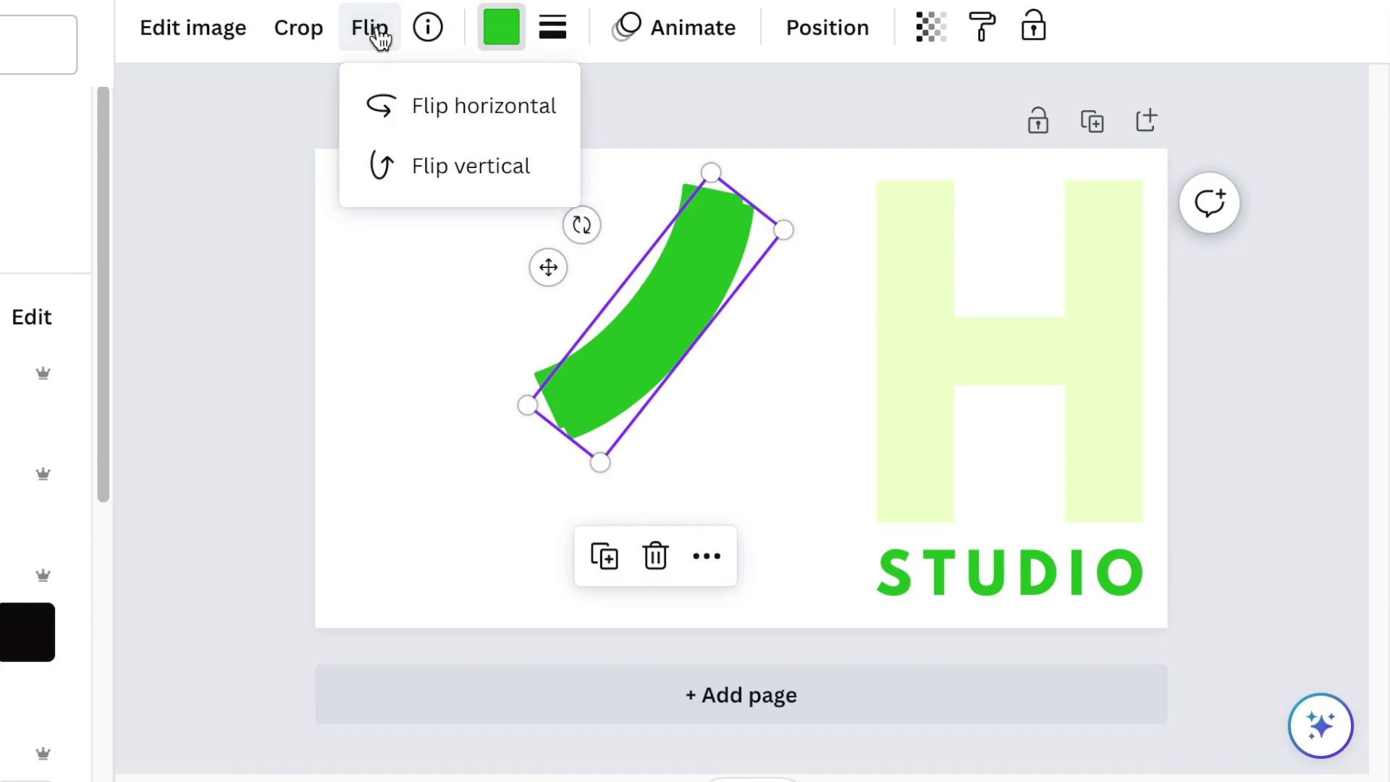
pyautogui.click(443, 106)
pyautogui.click(465, 165)
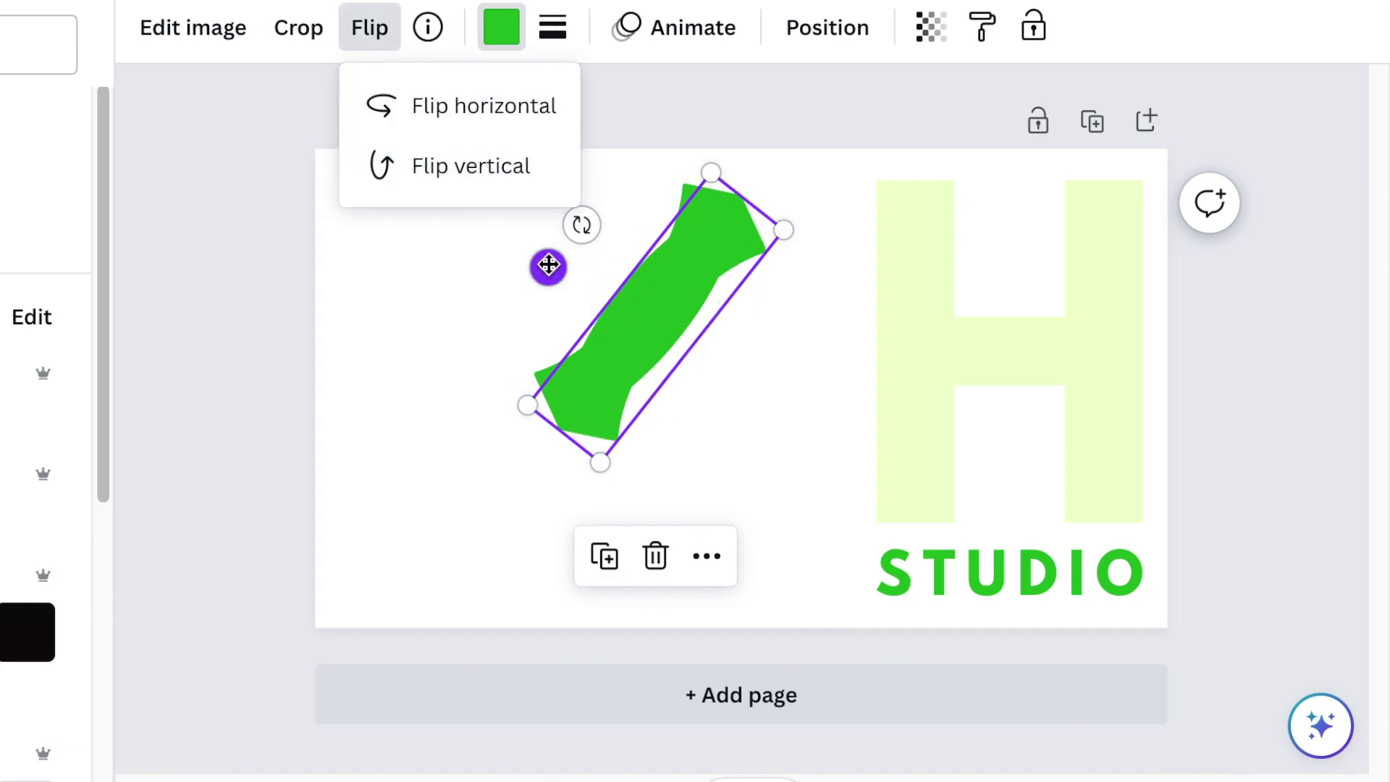
pyautogui.moveTo(547, 266); pyautogui.dragTo(440, 386)
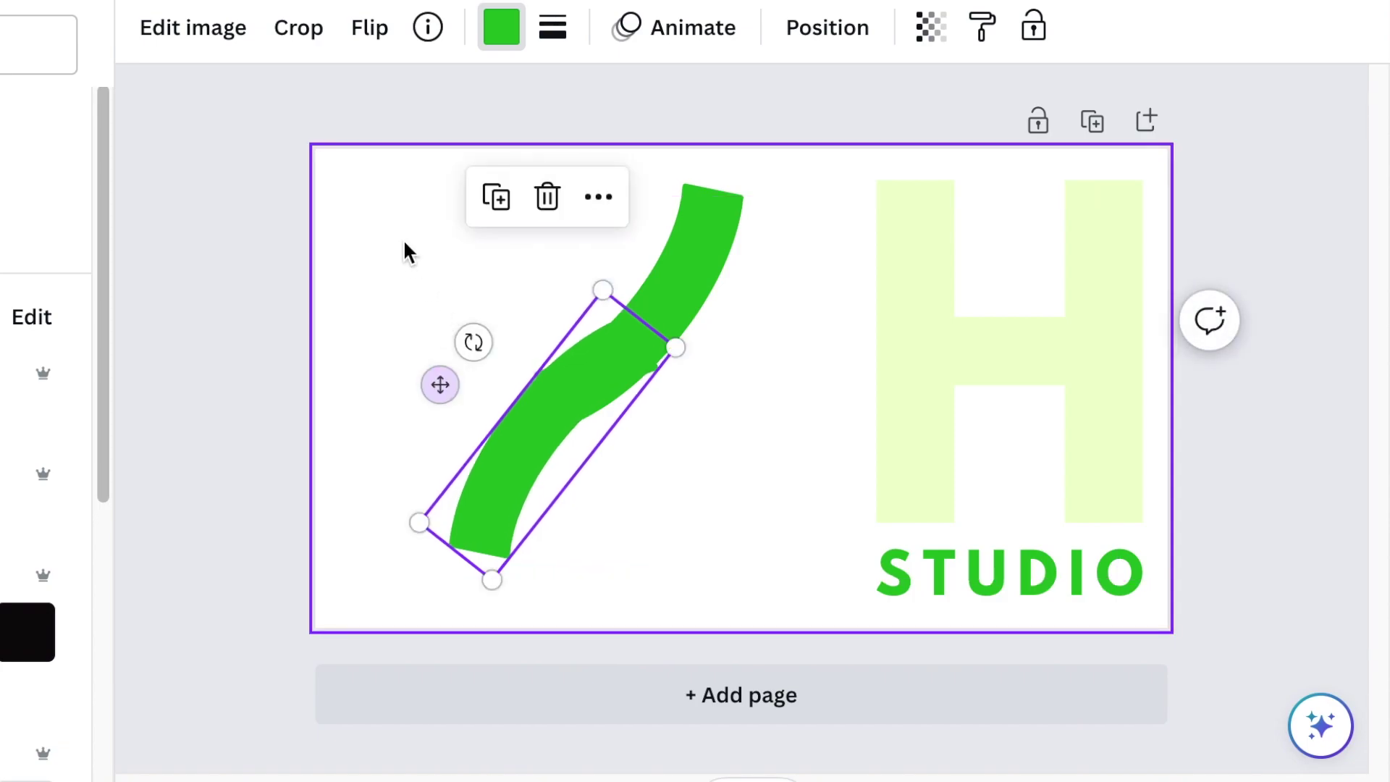
# Rotate both green curves closer to vertical and reposition them so their ends join into a smooth S shape
pyautogui.click(658, 246)
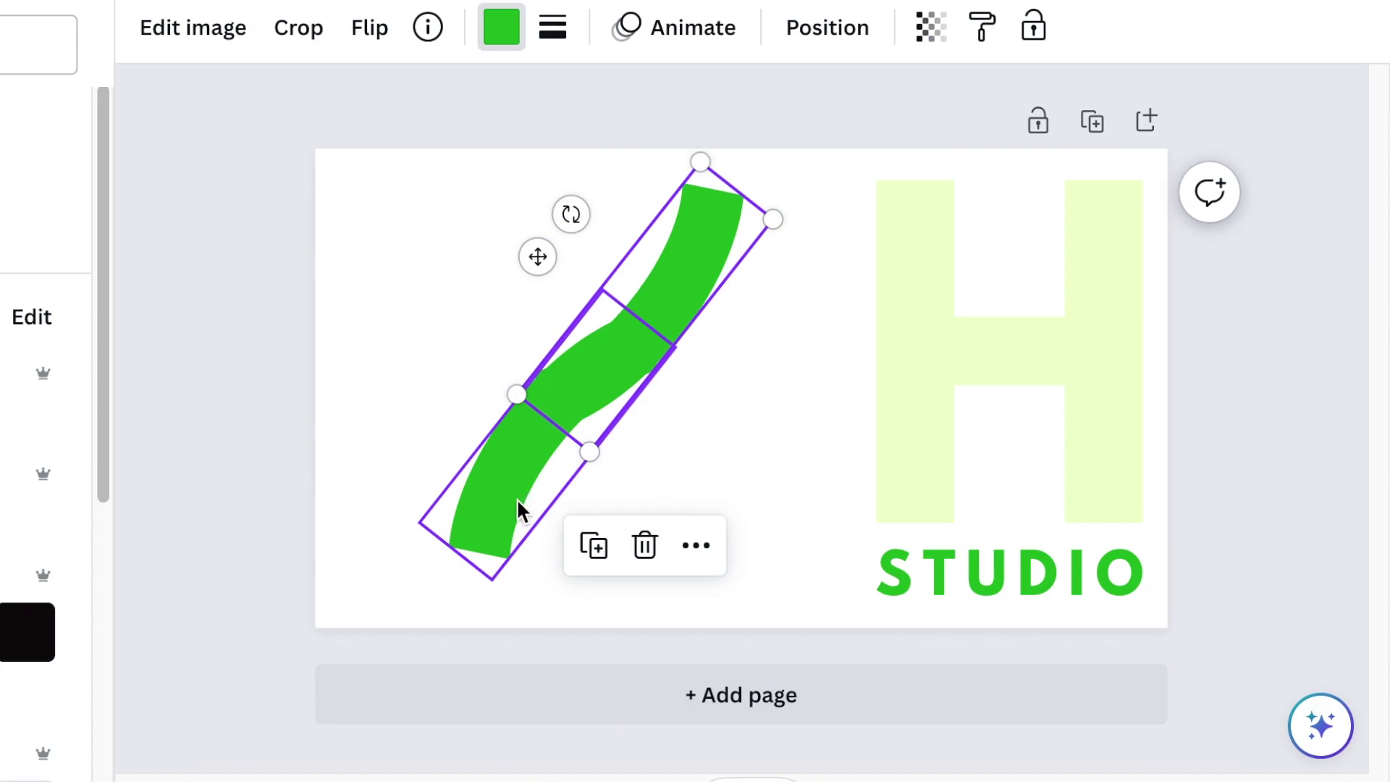
pyautogui.moveTo(570, 214); pyautogui.dragTo(415, 348)
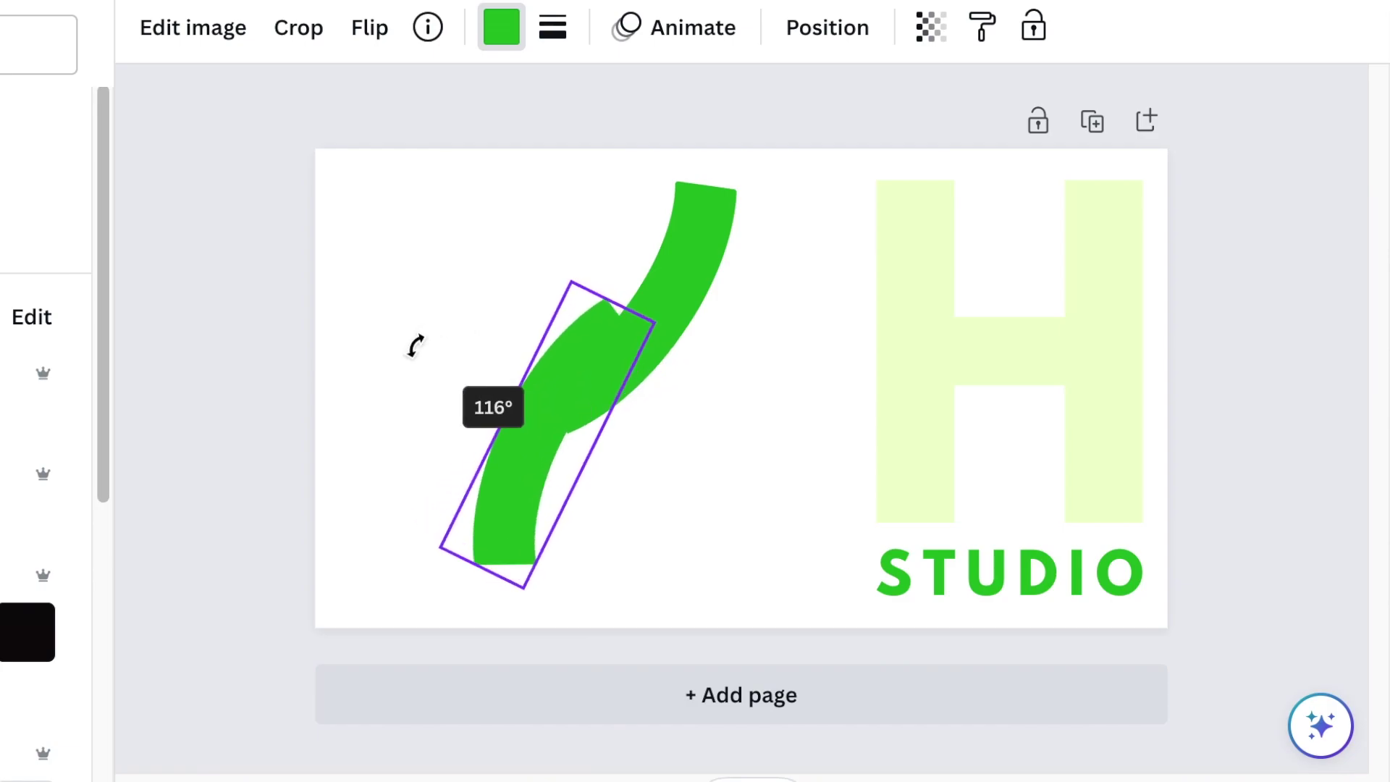
pyautogui.moveTo(689, 159); pyautogui.dragTo(551, 320)
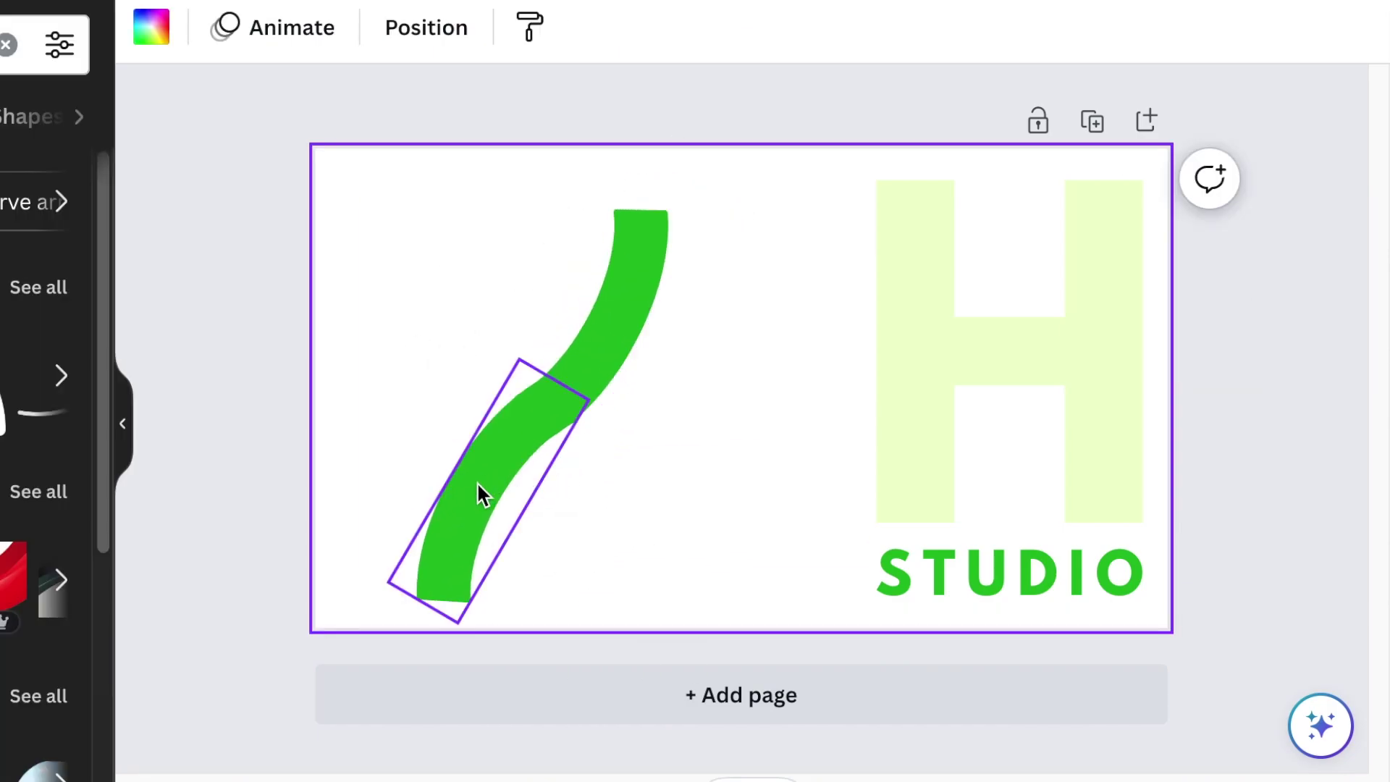
pyautogui.click(481, 492)
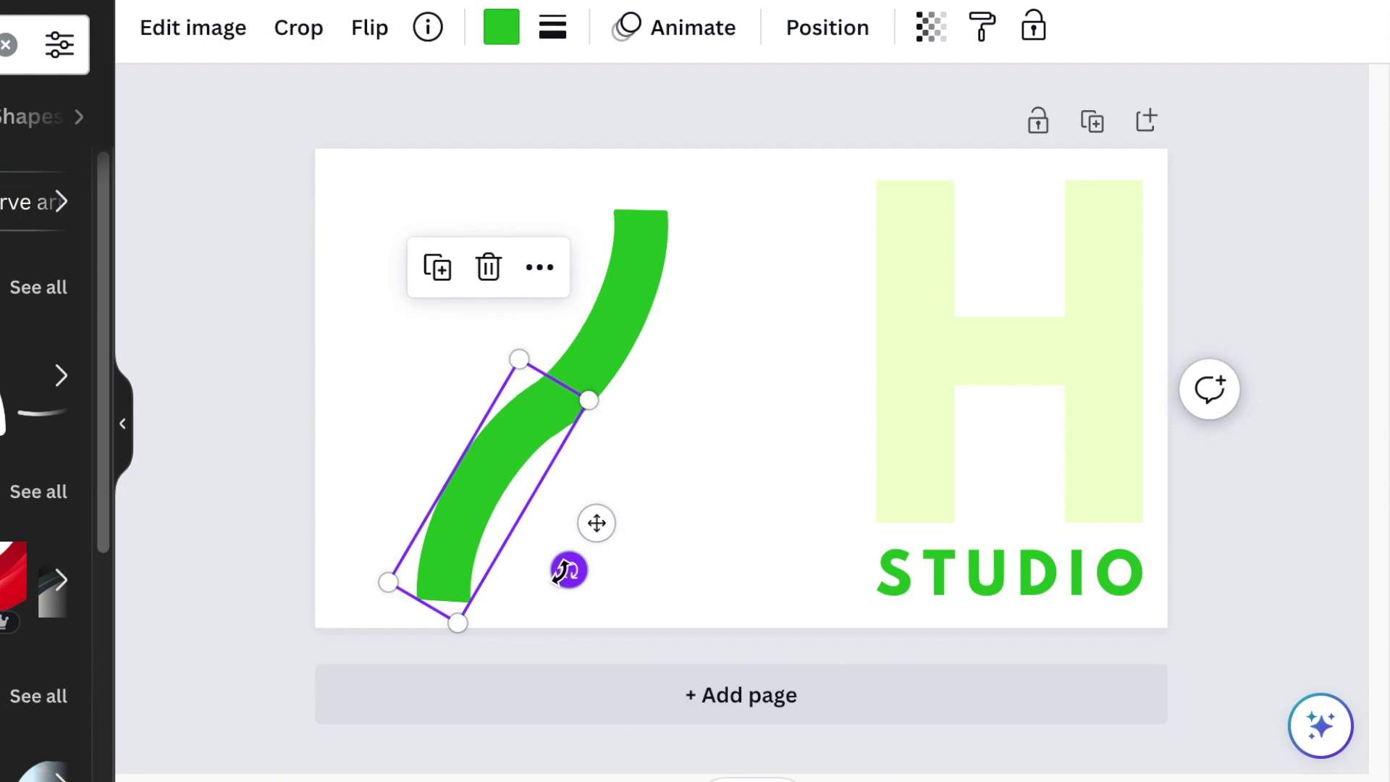
pyautogui.click(702, 466)
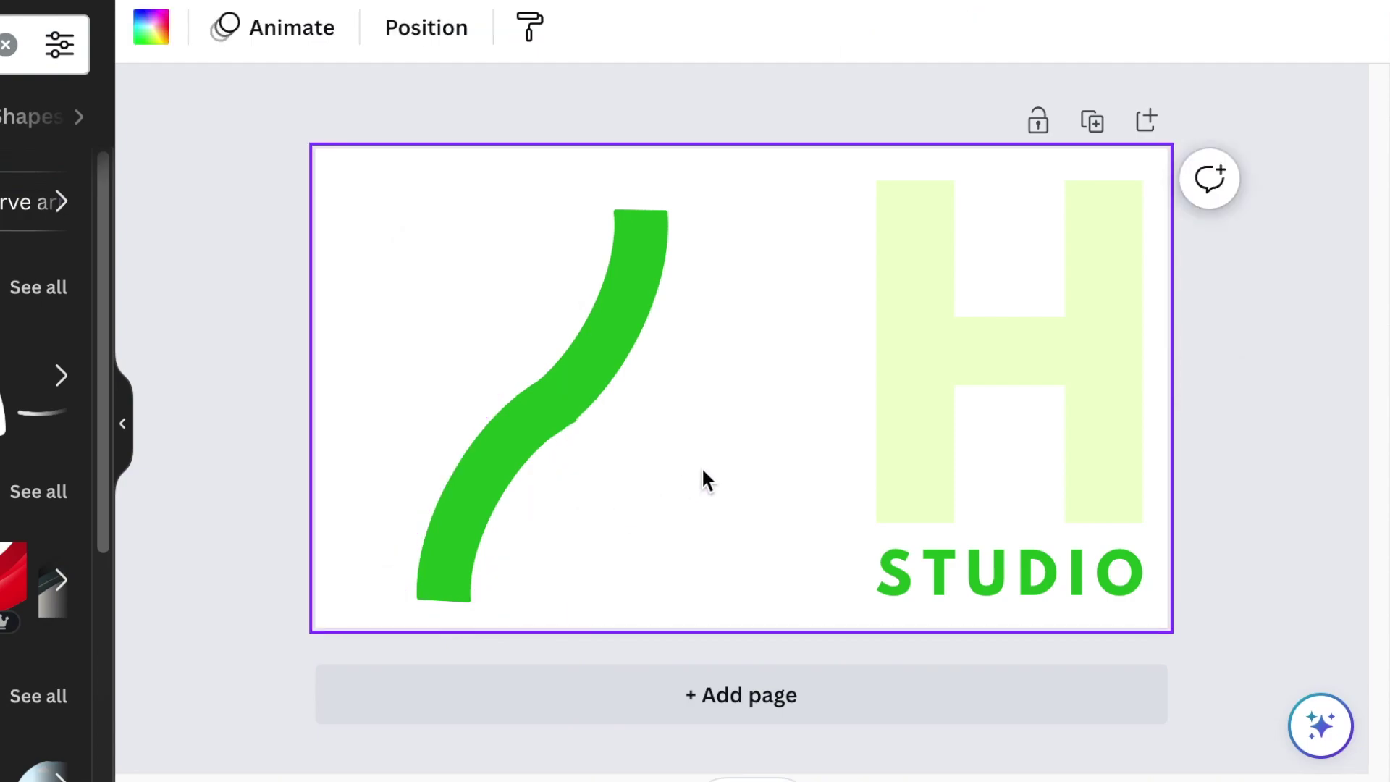
# Group the two green curves and move the group over the pale H
pyautogui.moveTo(337, 253); pyautogui.dragTo(615, 536)
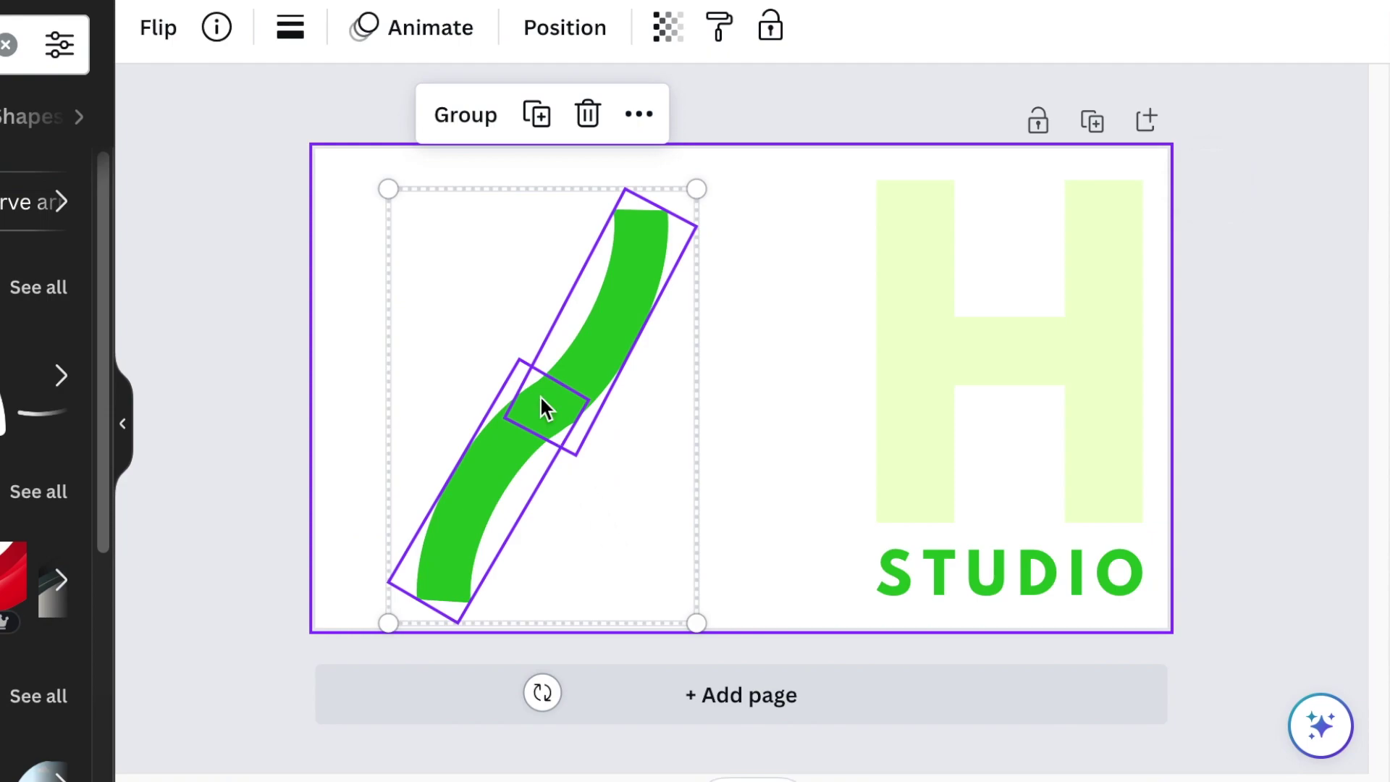
pyautogui.click(466, 116)
pyautogui.moveTo(583, 299); pyautogui.dragTo(1085, 401)
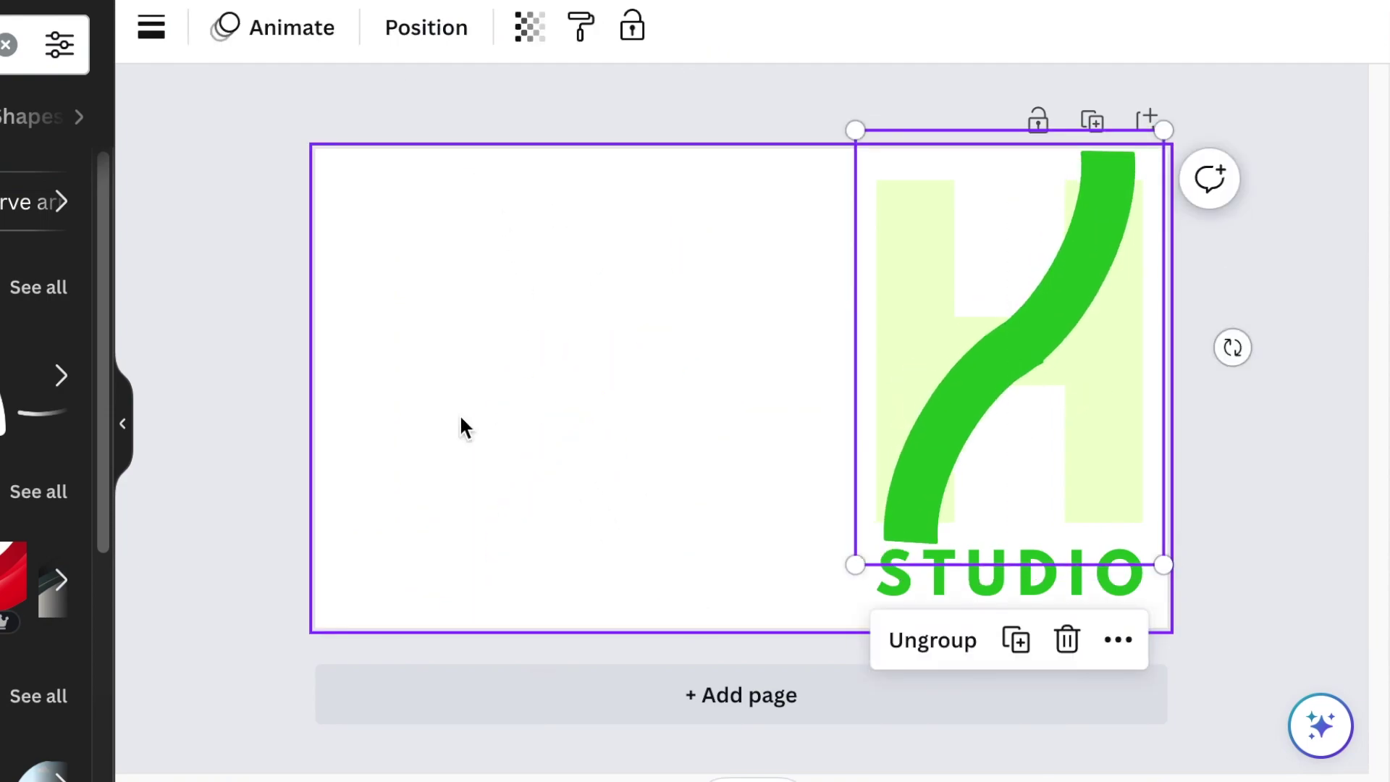
pyautogui.click(459, 414)
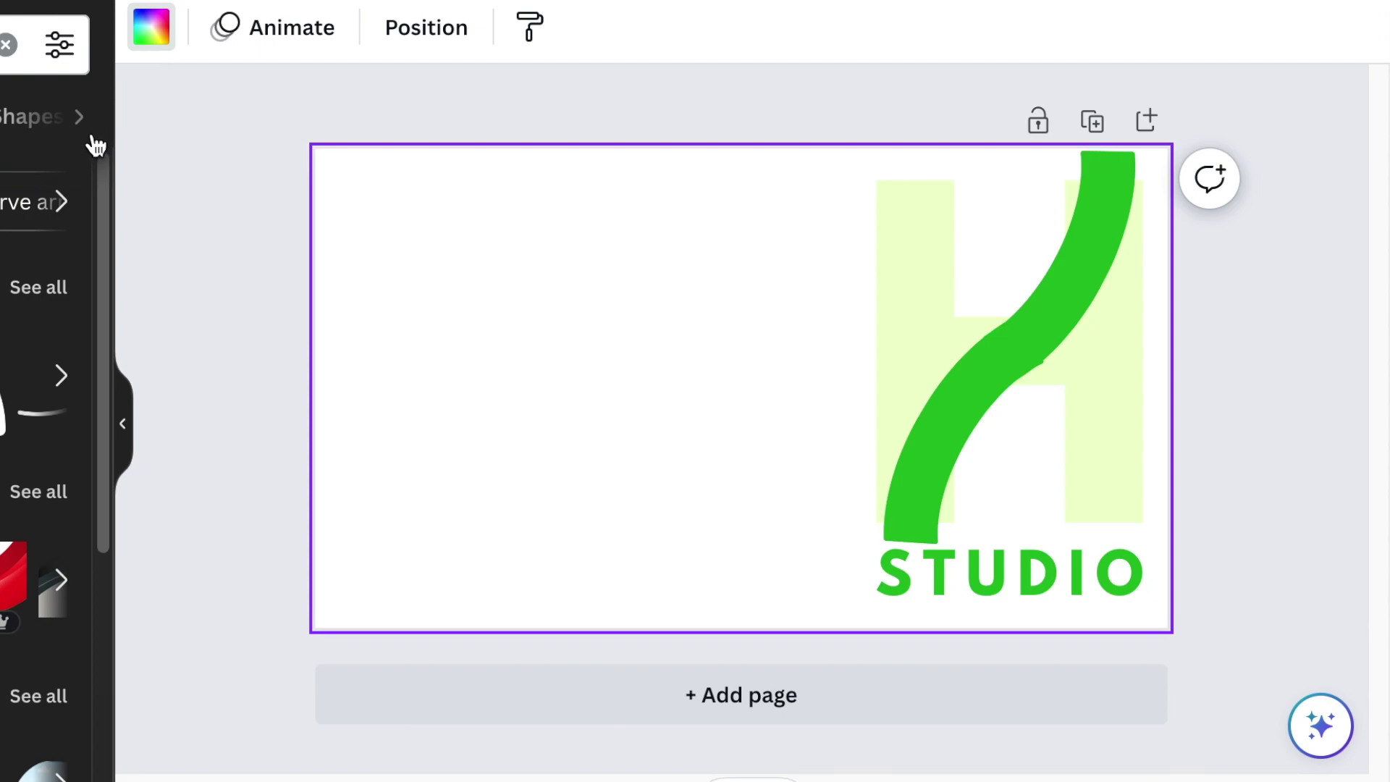
# Fill the page background with black and move the green curve group off the H into the empty area beside it
pyautogui.click(21, 188)
pyautogui.click(29, 637)
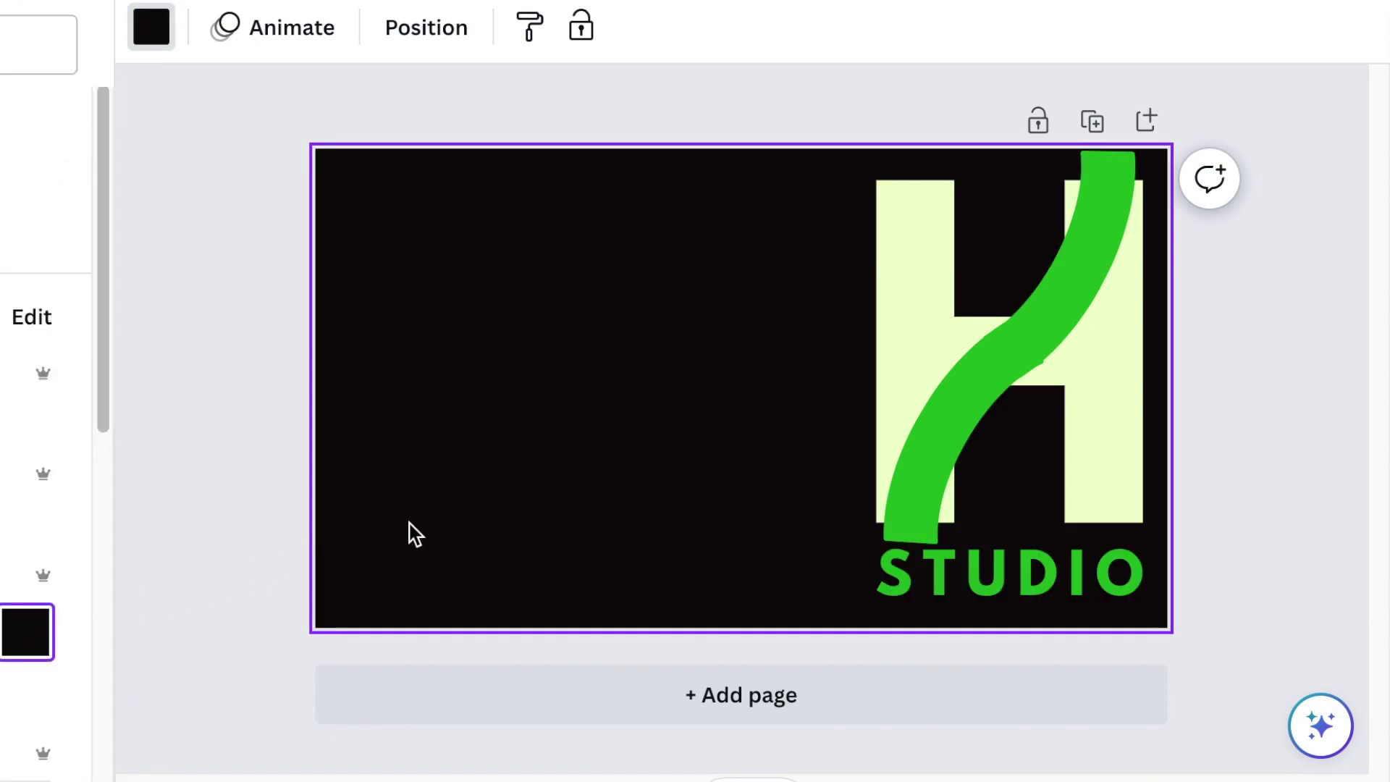
pyautogui.moveTo(969, 218); pyautogui.dragTo(533, 256)
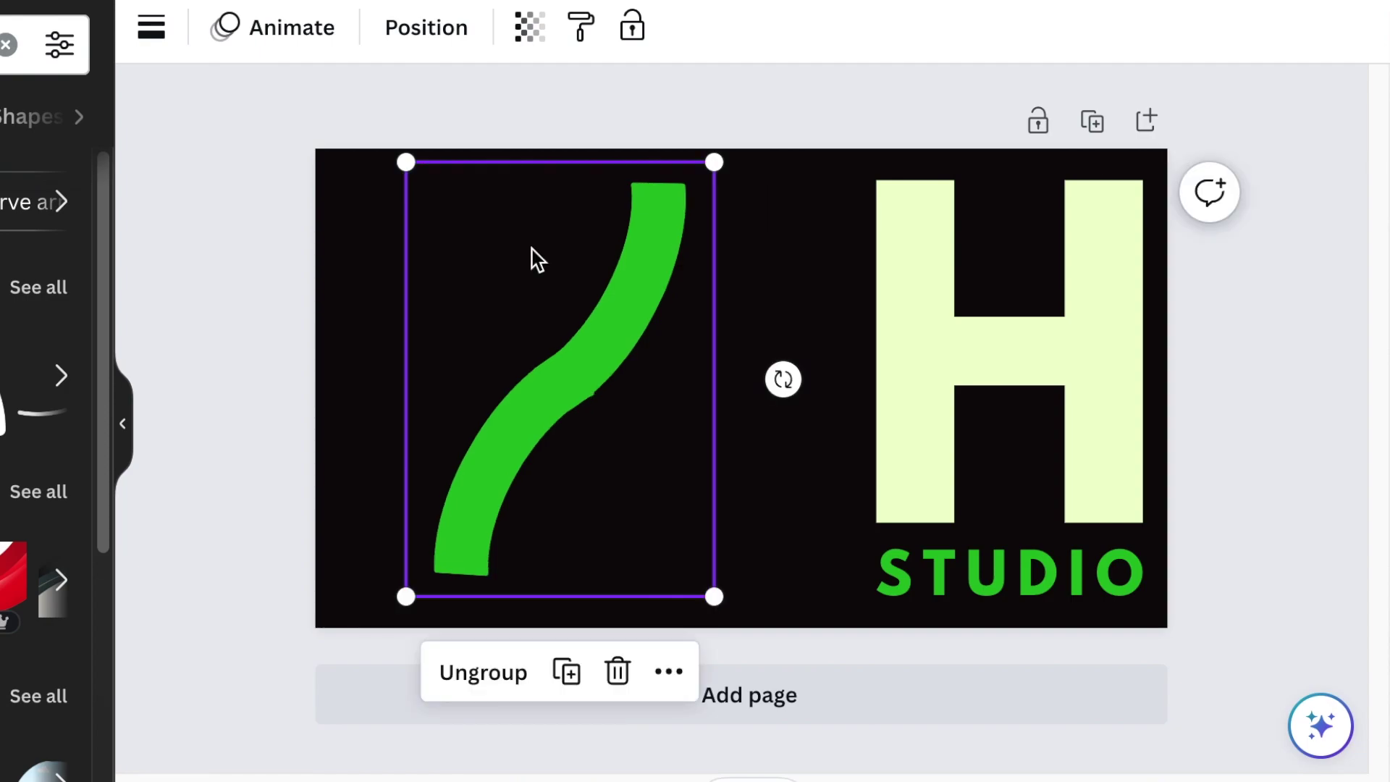
pyautogui.click(326, 384)
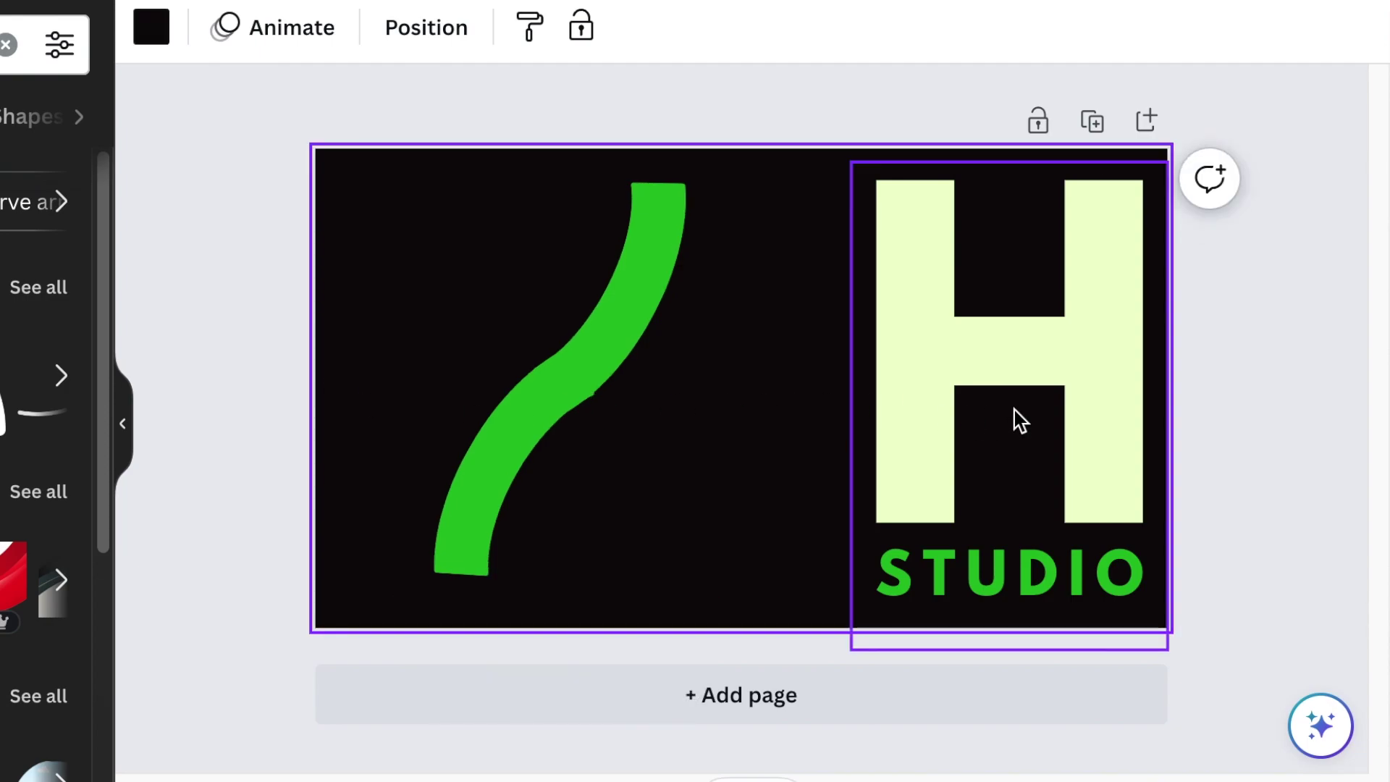
# Move the H and the STUDIO text to the middle of the page and lay the green curve group diagonally across the H
pyautogui.moveTo(1014, 410); pyautogui.dragTo(730, 422)
pyautogui.moveTo(1031, 576); pyautogui.dragTo(745, 577)
pyautogui.moveTo(415, 456); pyautogui.dragTo(571, 436)
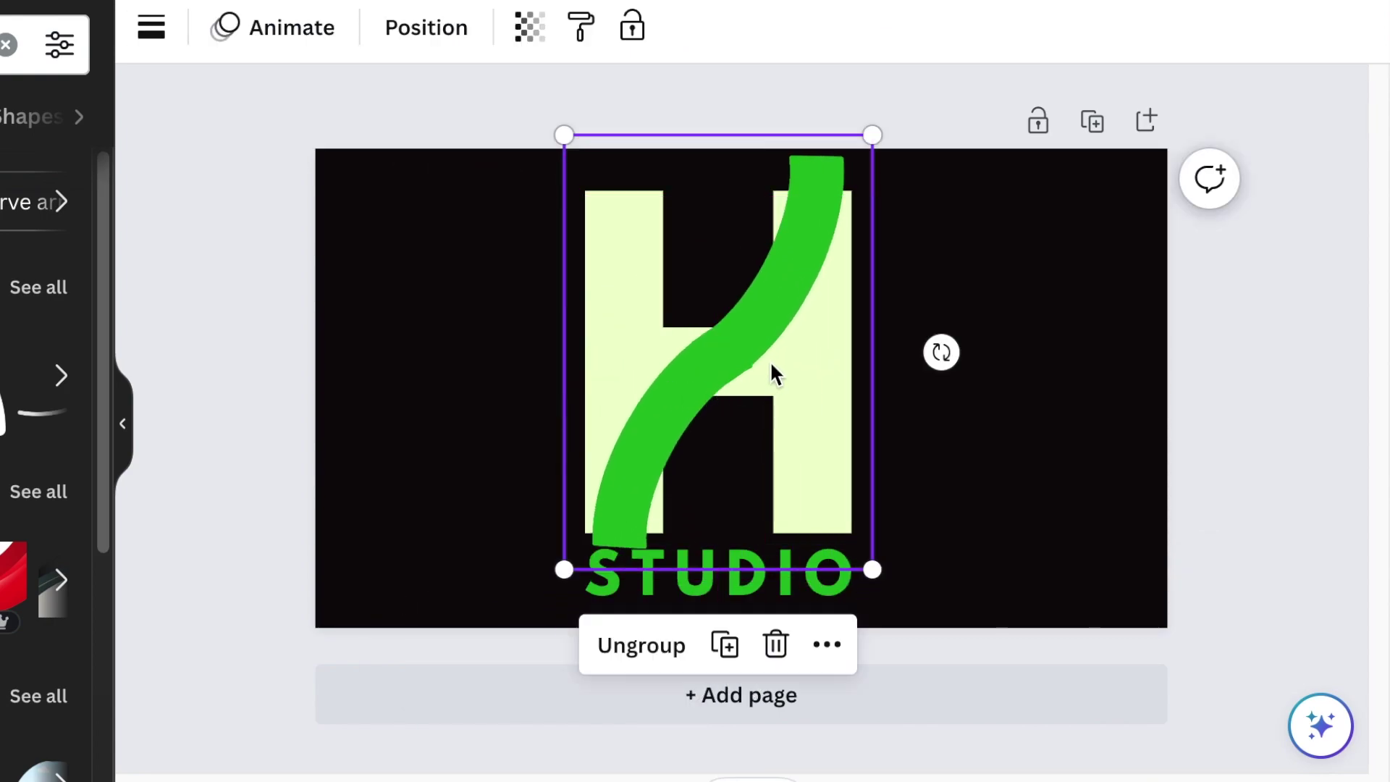
# Select the upper curve inside the group and open its fill colour choices
pyautogui.click(1028, 352)
pyautogui.doubleClick(809, 279)
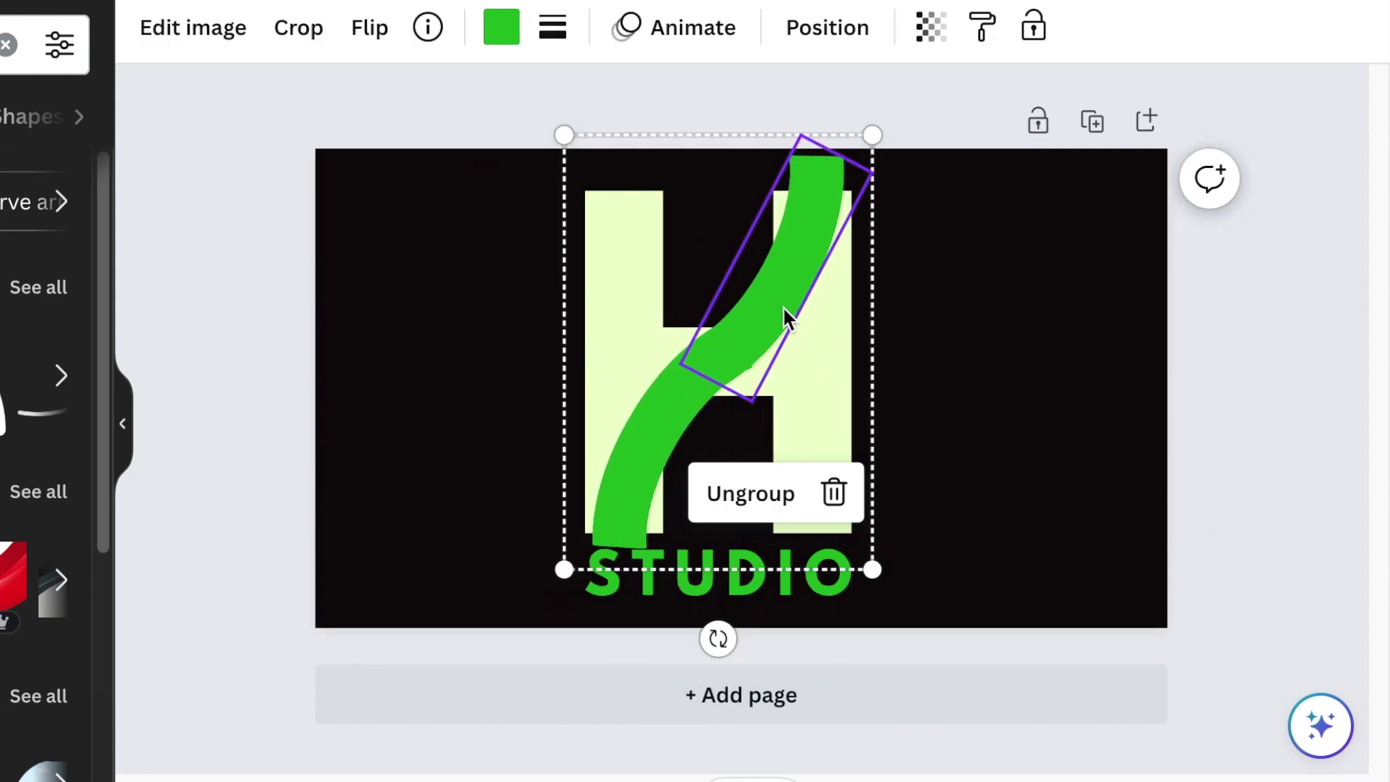
pyautogui.click(507, 29)
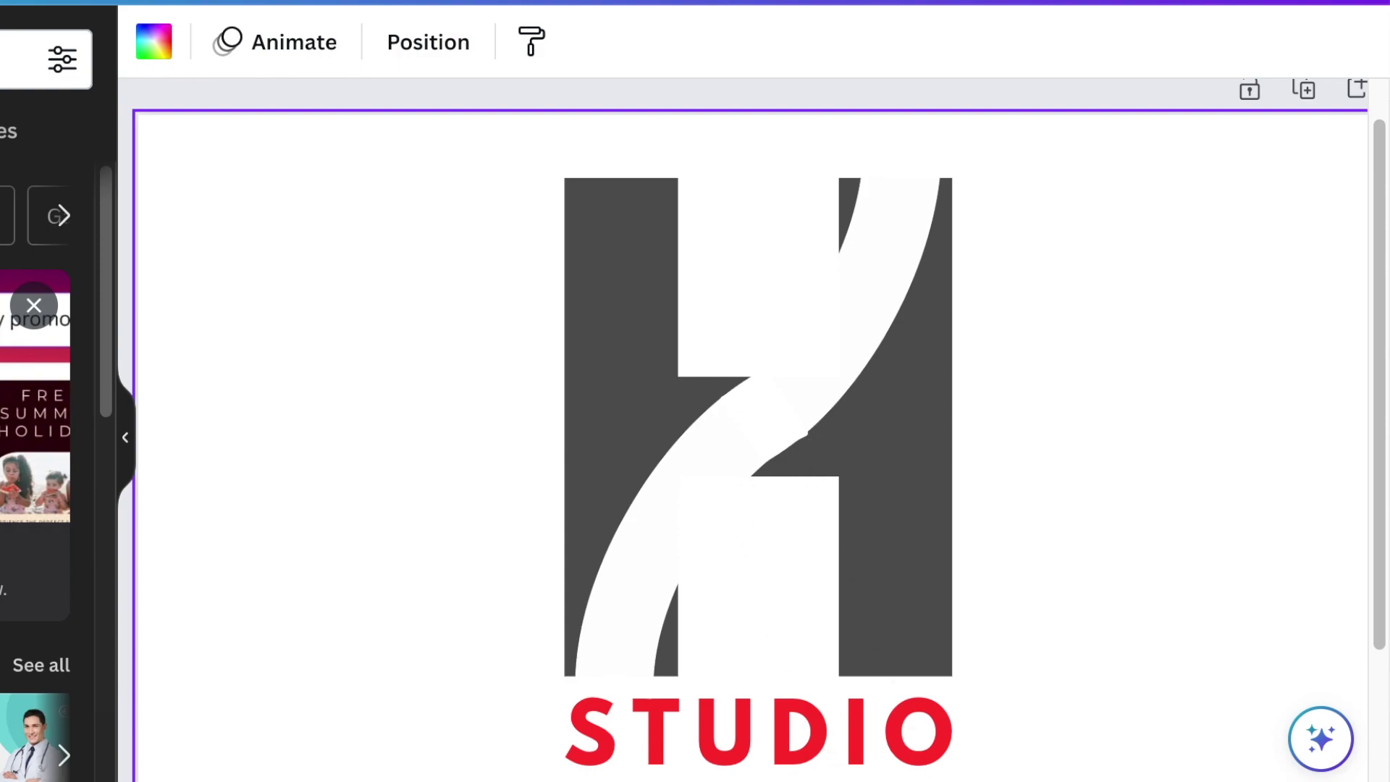
# Inspect the join between the two white curves over the H and ungroup them
pyautogui.keyDown('ctrl'); pyautogui.scroll(6, 860, 494); pyautogui.keyUp('ctrl')
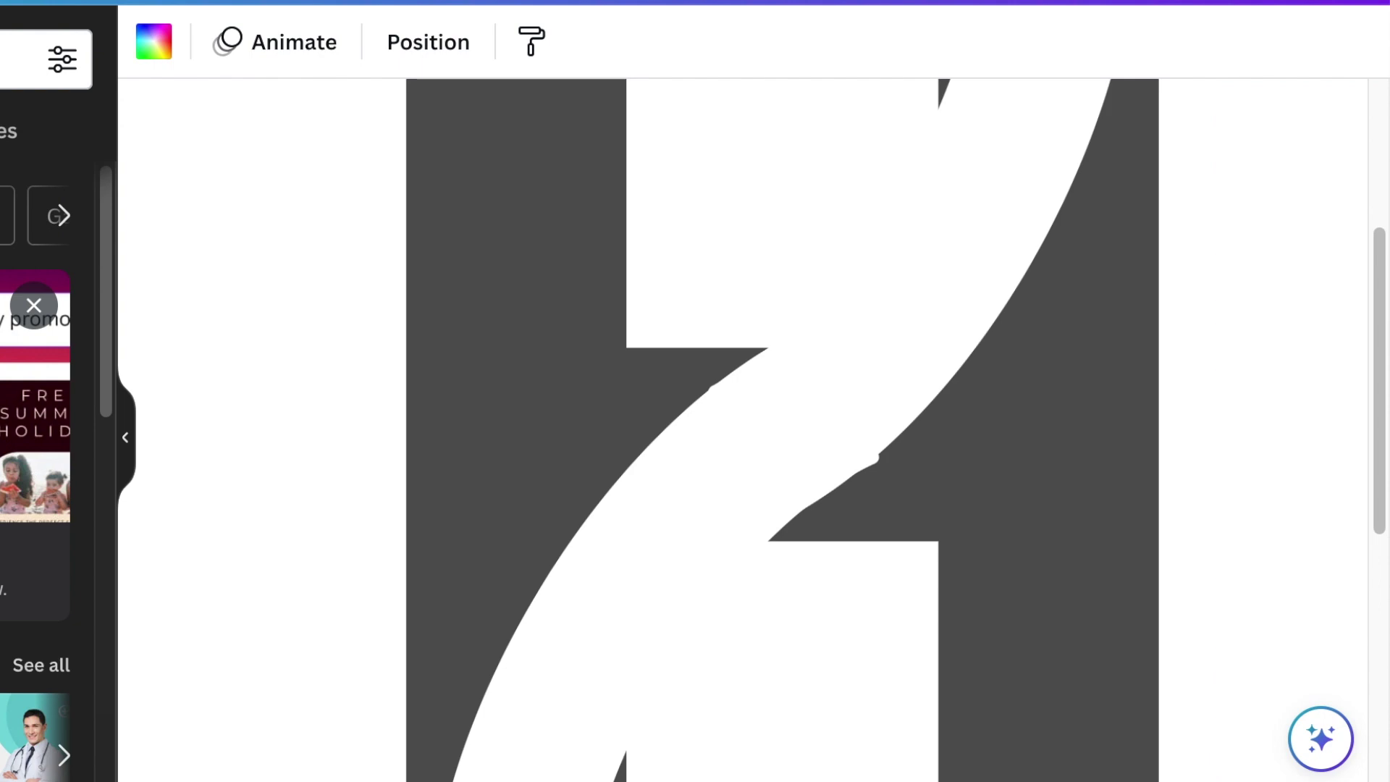
pyautogui.keyDown('ctrl'); pyautogui.scroll(1, 768, 444); pyautogui.keyUp('ctrl')
pyautogui.keyDown('ctrl'); pyautogui.scroll(-6, 768, 444); pyautogui.keyUp('ctrl')
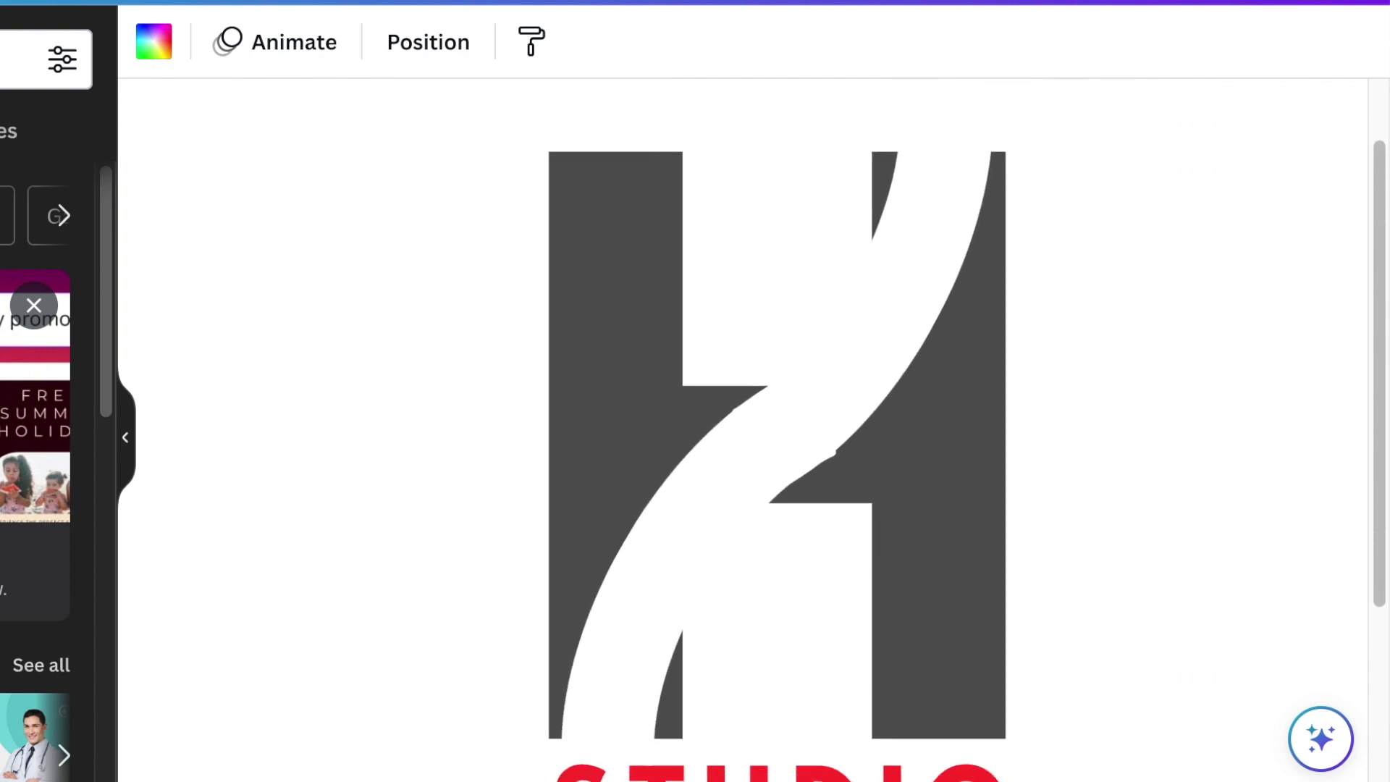
pyautogui.keyDown('ctrl'); pyautogui.scroll(-1, 768, 444); pyautogui.keyUp('ctrl')
pyautogui.click(839, 384)
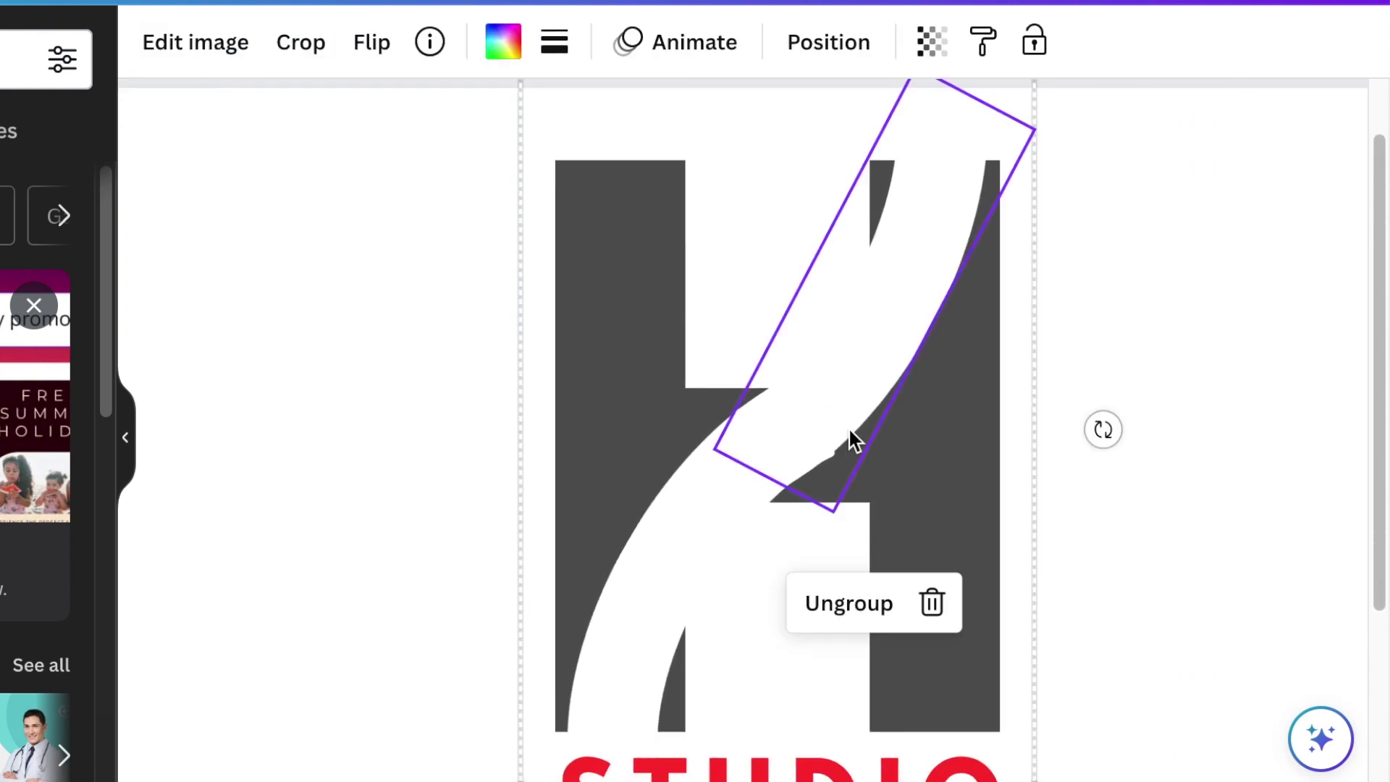
pyautogui.click(850, 603)
pyautogui.click(1157, 615)
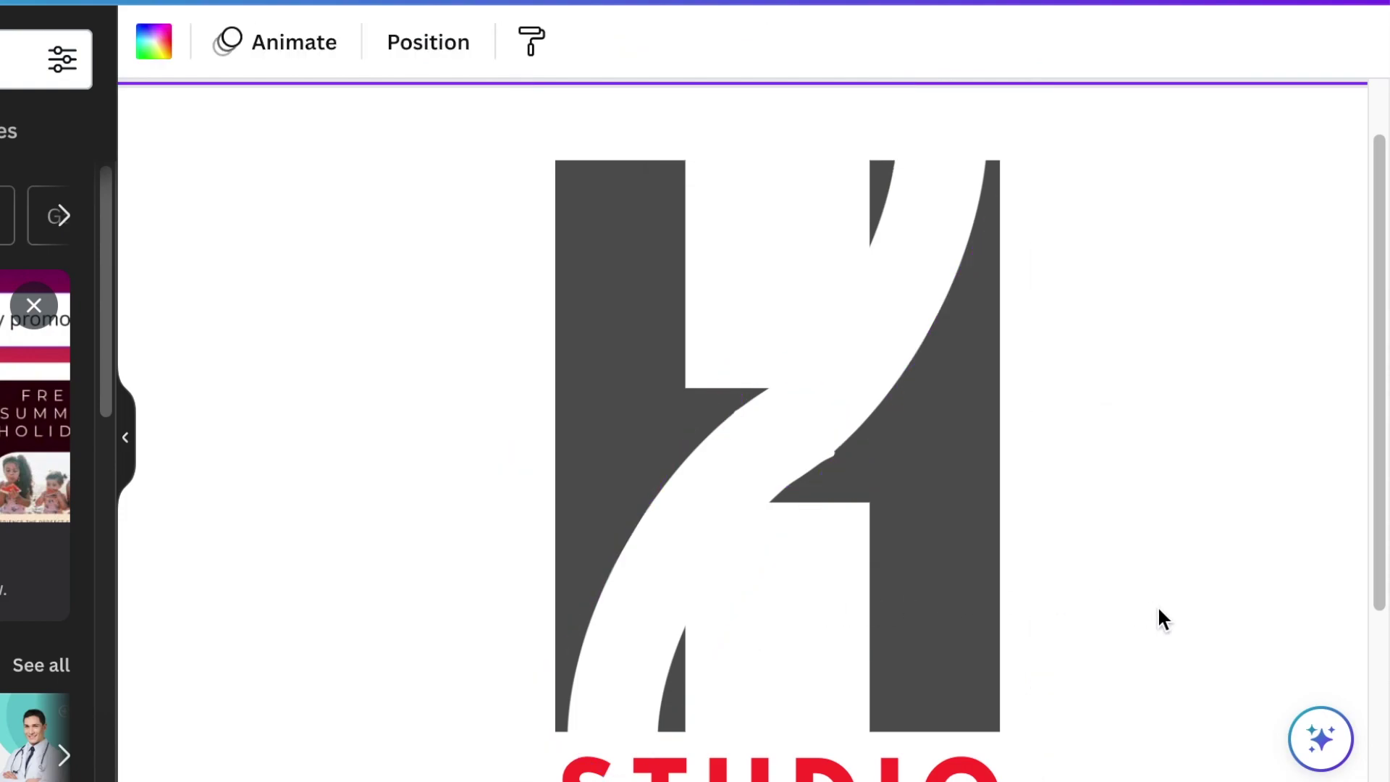
# Duplicate the upper white curve and align the copy over the original
pyautogui.click(883, 365)
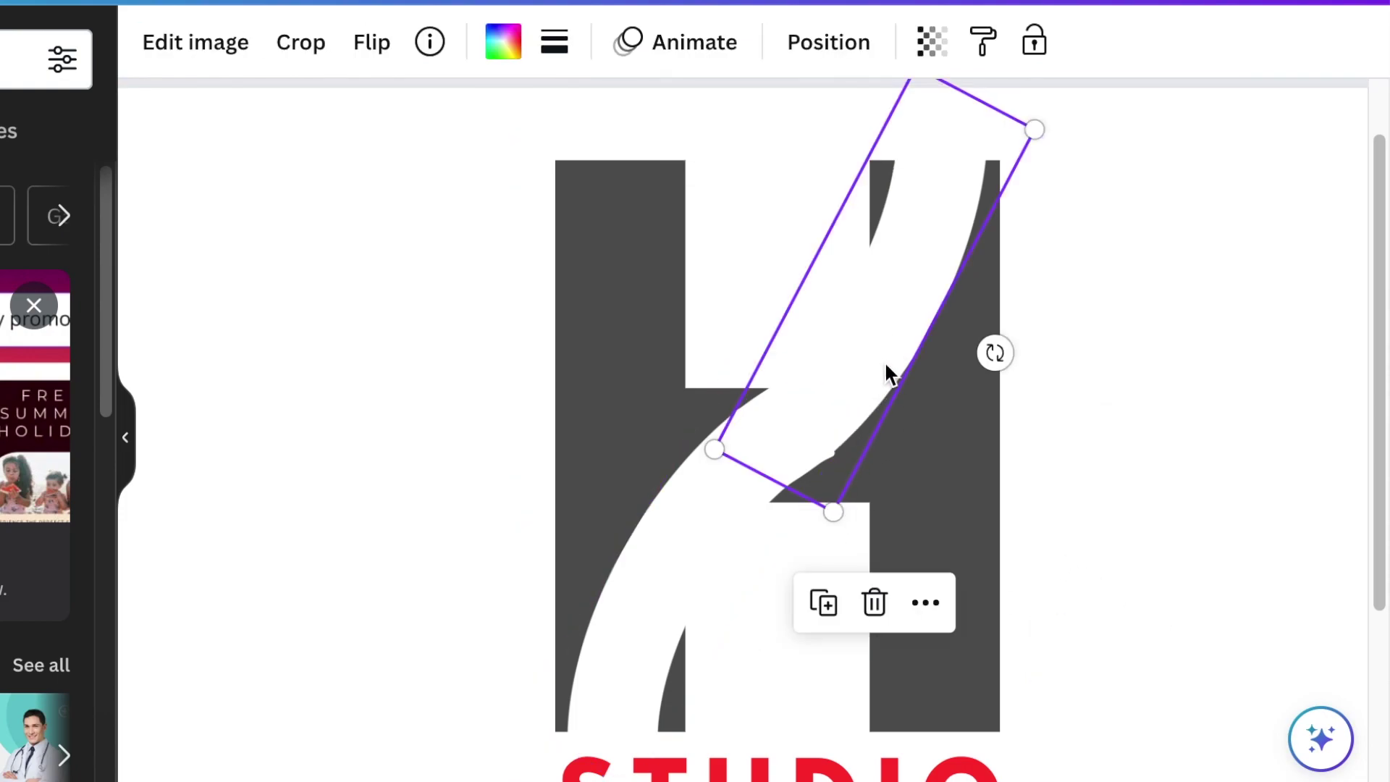
pyautogui.click(824, 604)
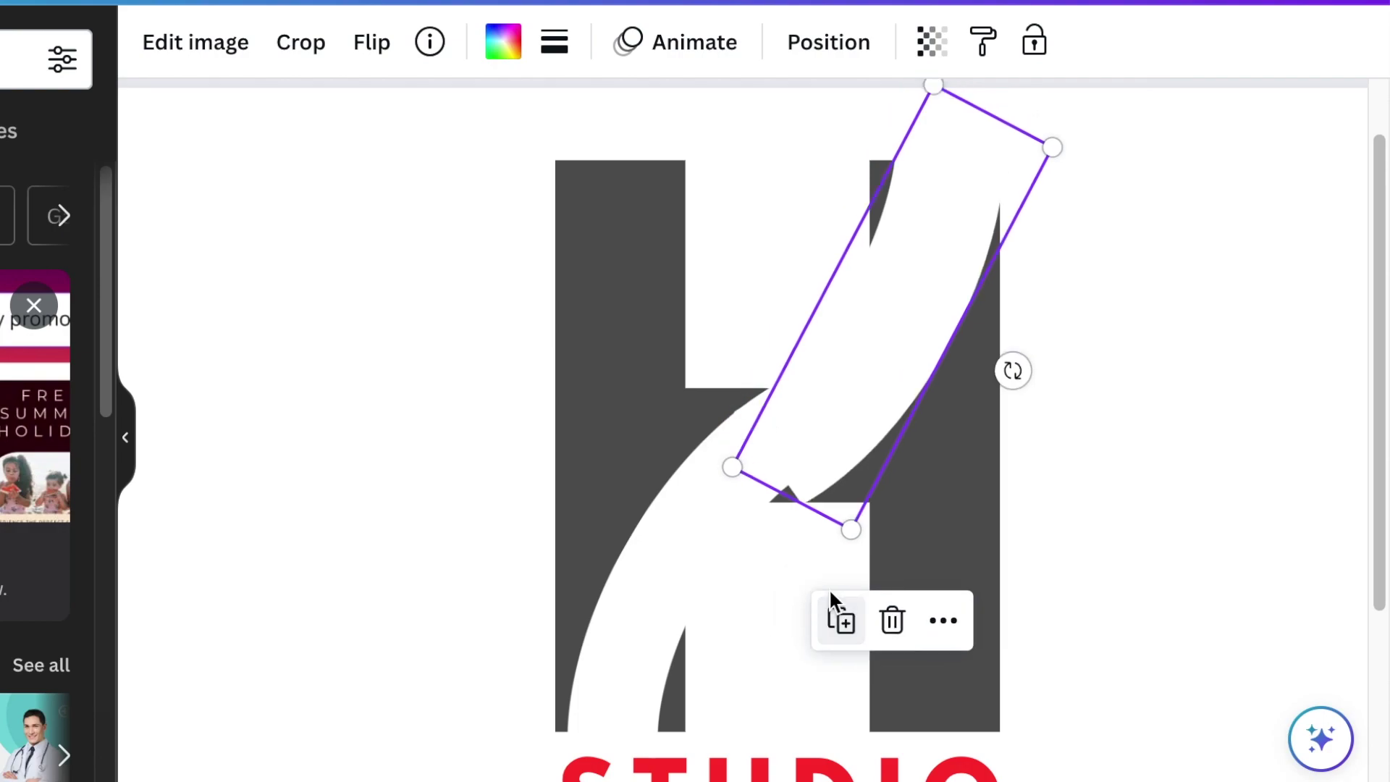
pyautogui.moveTo(874, 425); pyautogui.dragTo(853, 410)
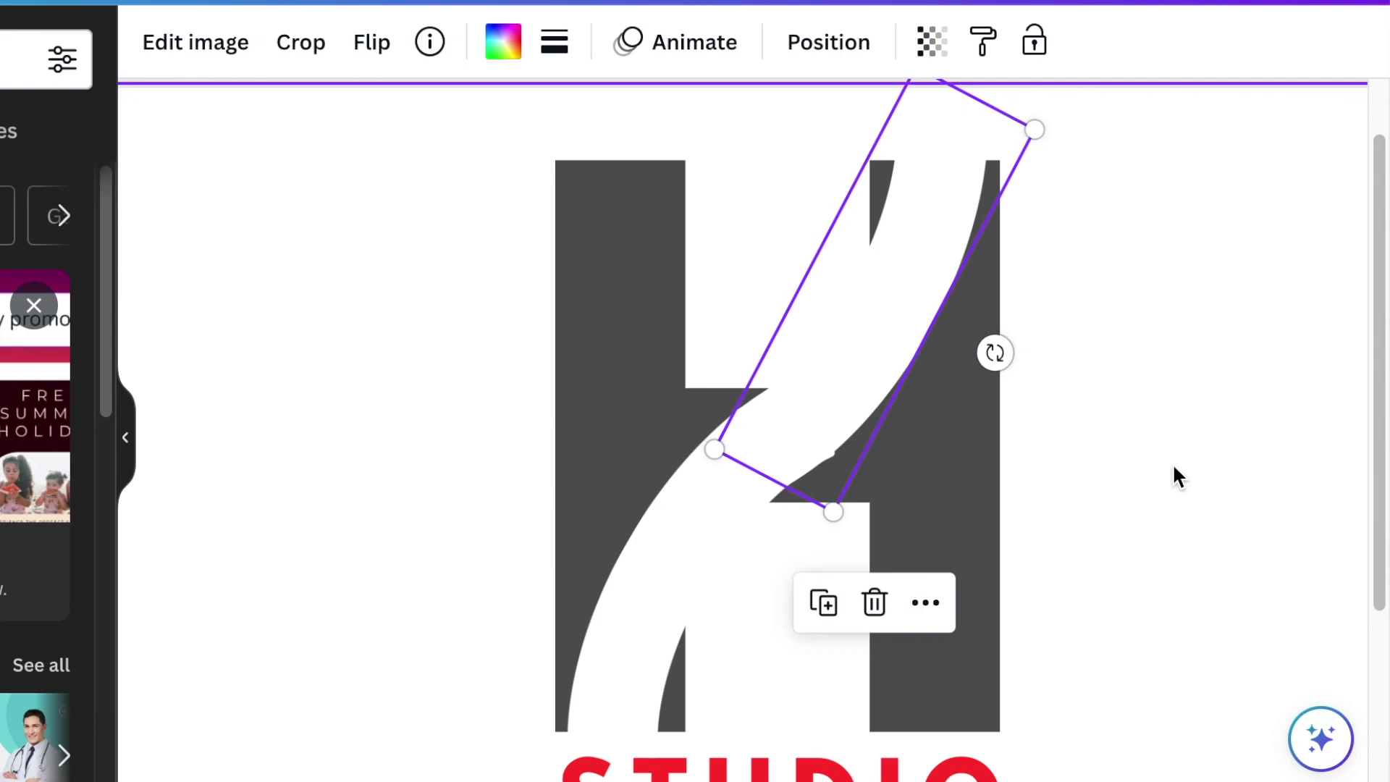
pyautogui.click(1114, 539)
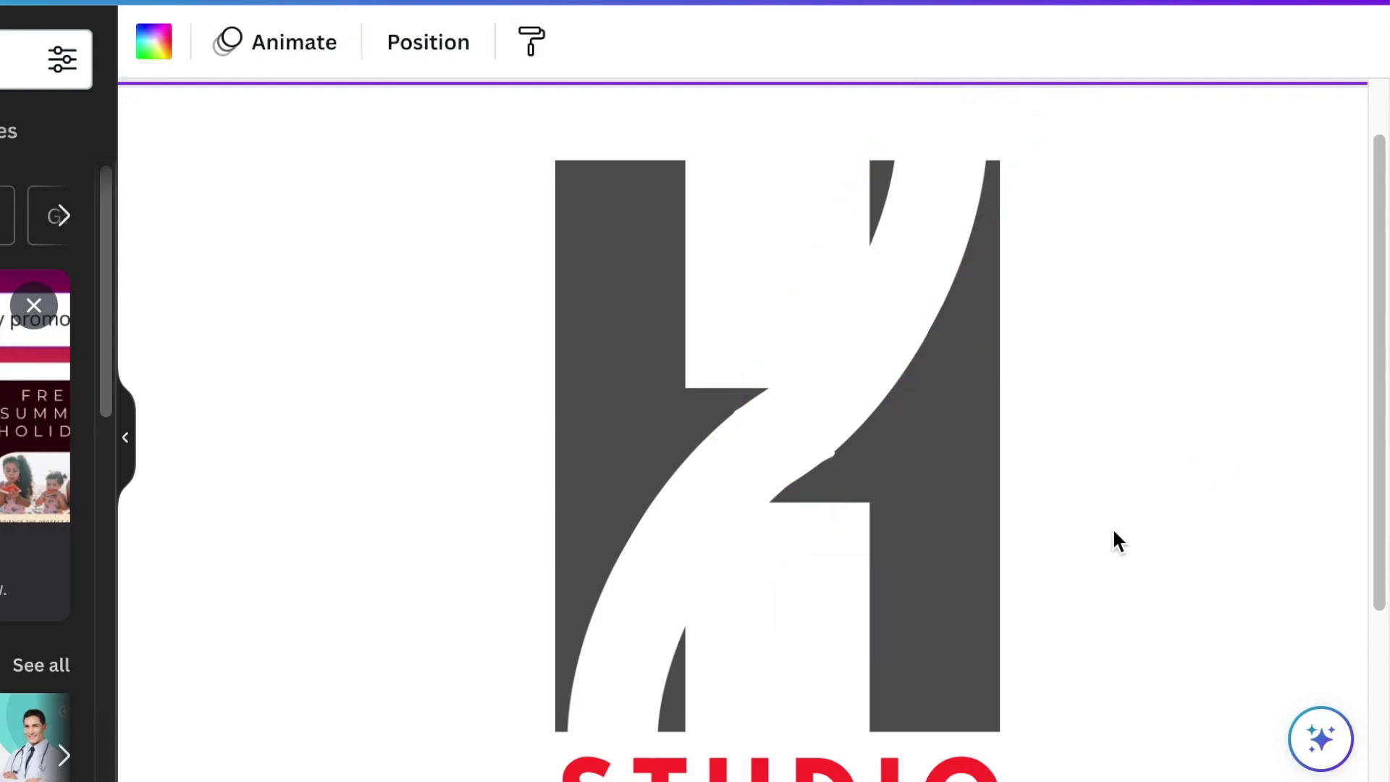
# Try to smooth the notch at the join by shifting the upper white curve slightly downward
pyautogui.click(846, 412)
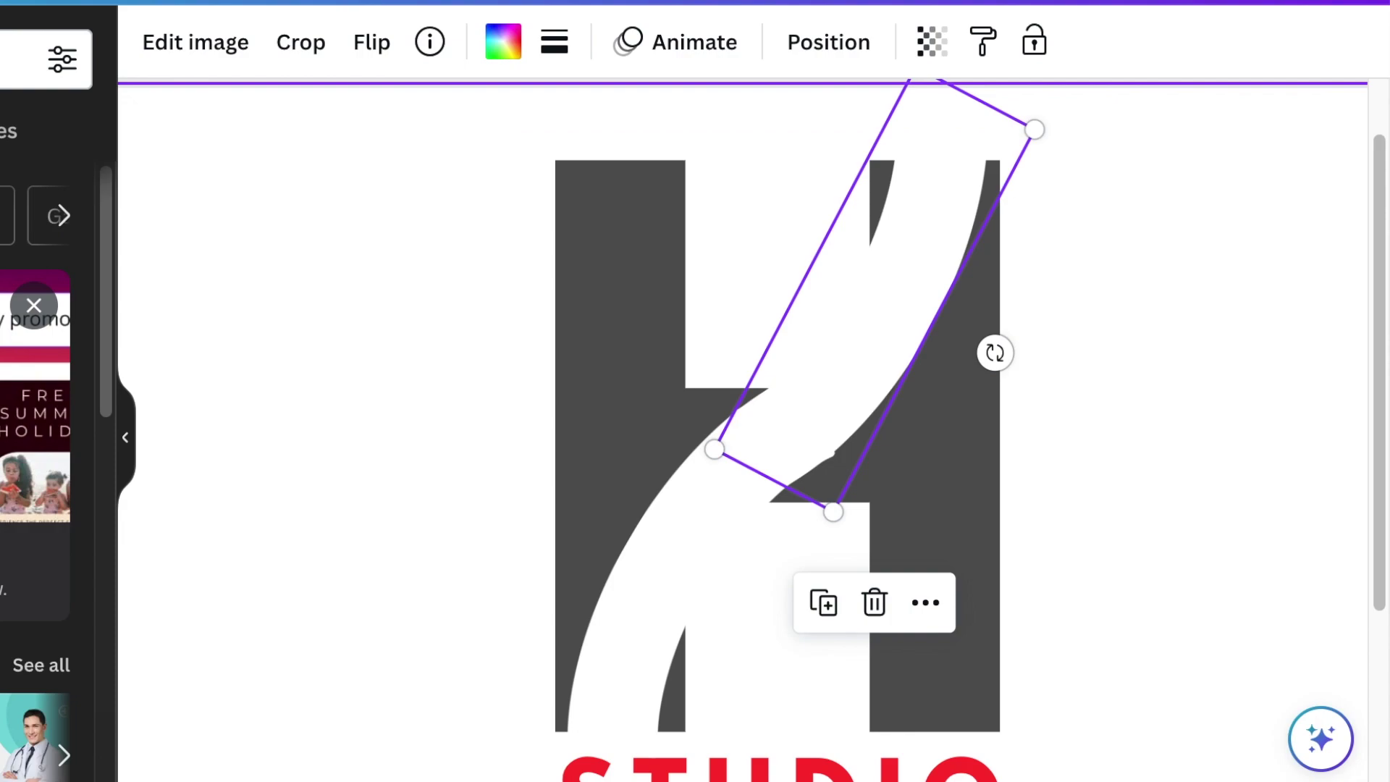
pyautogui.click(1130, 575)
pyautogui.click(869, 311)
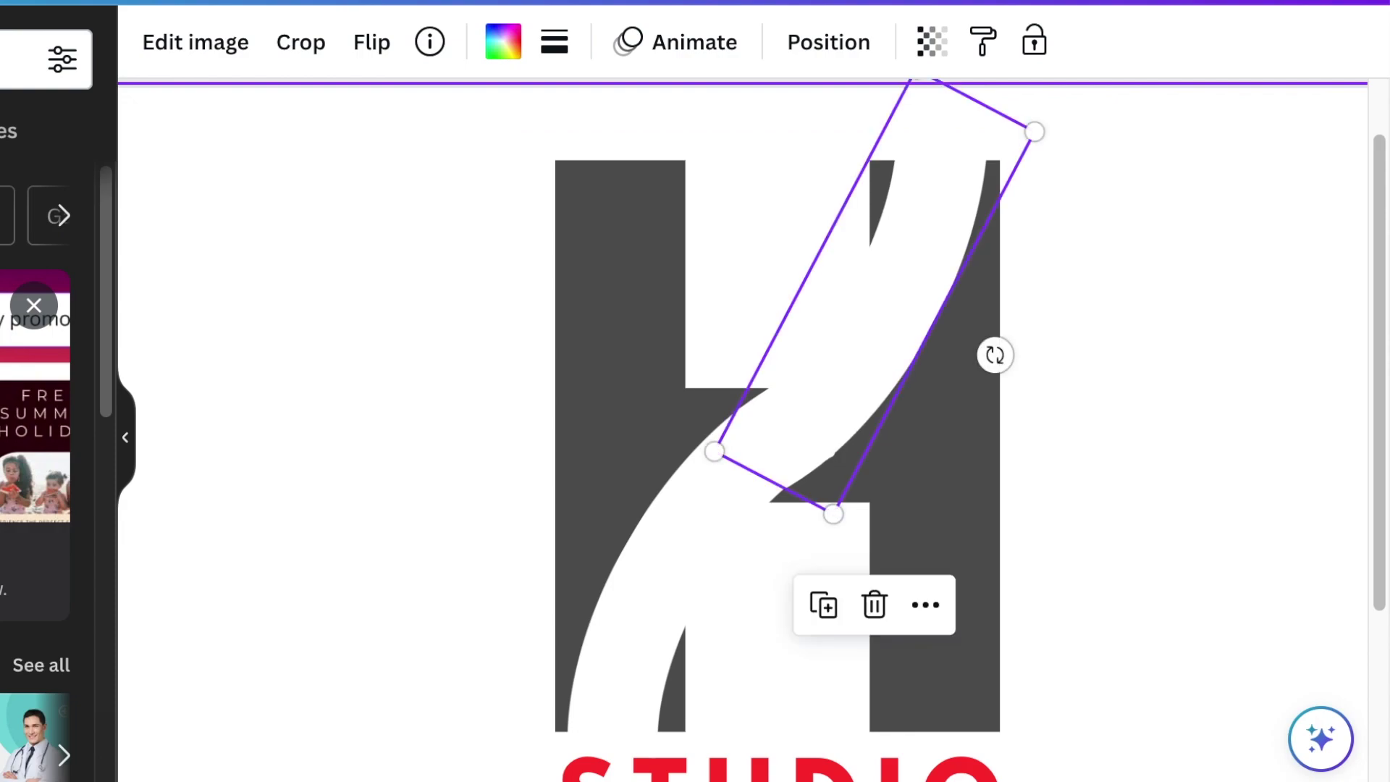
pyautogui.press('Escape')
pyautogui.click(868, 311)
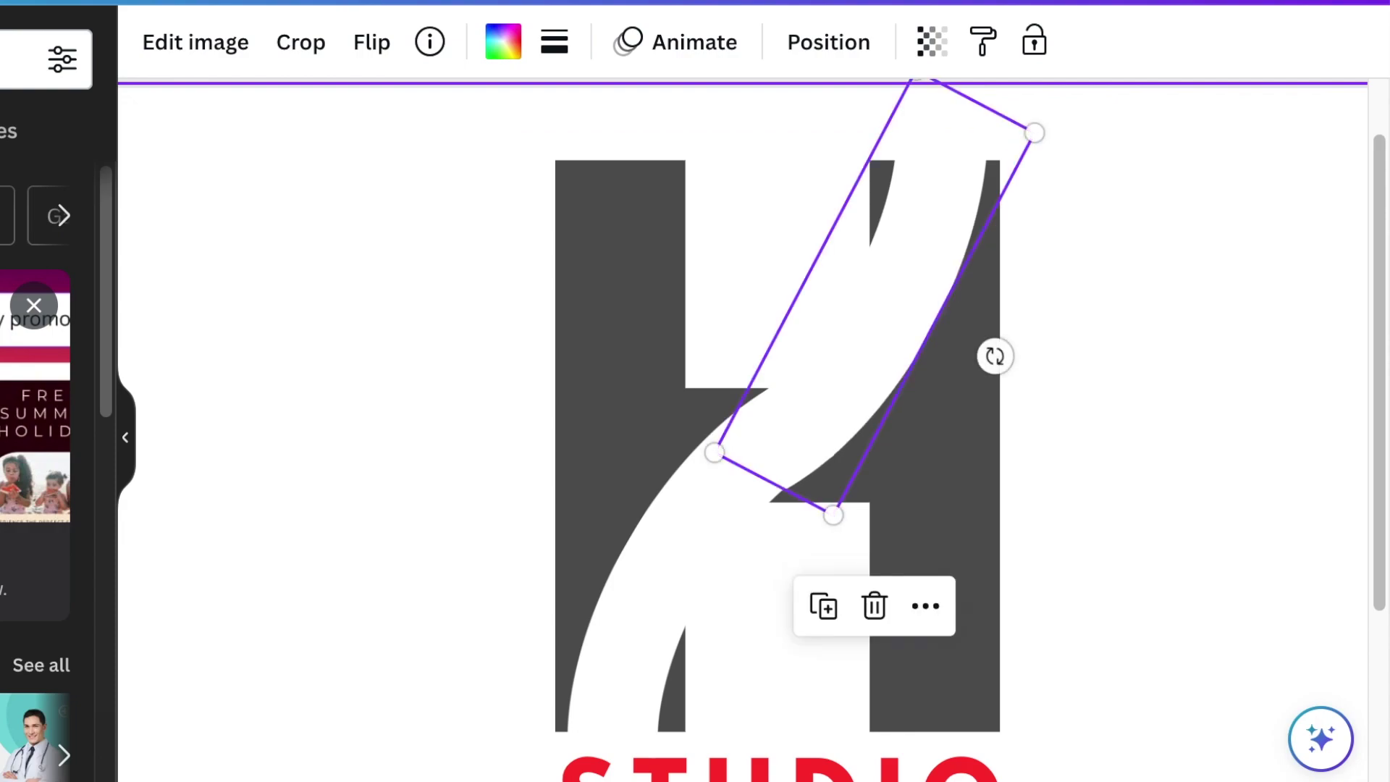
pyautogui.moveTo(852, 419); pyautogui.dragTo(831, 437)
# Undo the last position changes of the upper white curve
pyautogui.hotkey('ctrl', 'z')
pyautogui.hotkey('ctrl', 'z')
pyautogui.hotkey('ctrl', 'z')
pyautogui.hotkey('ctrl', 'z')
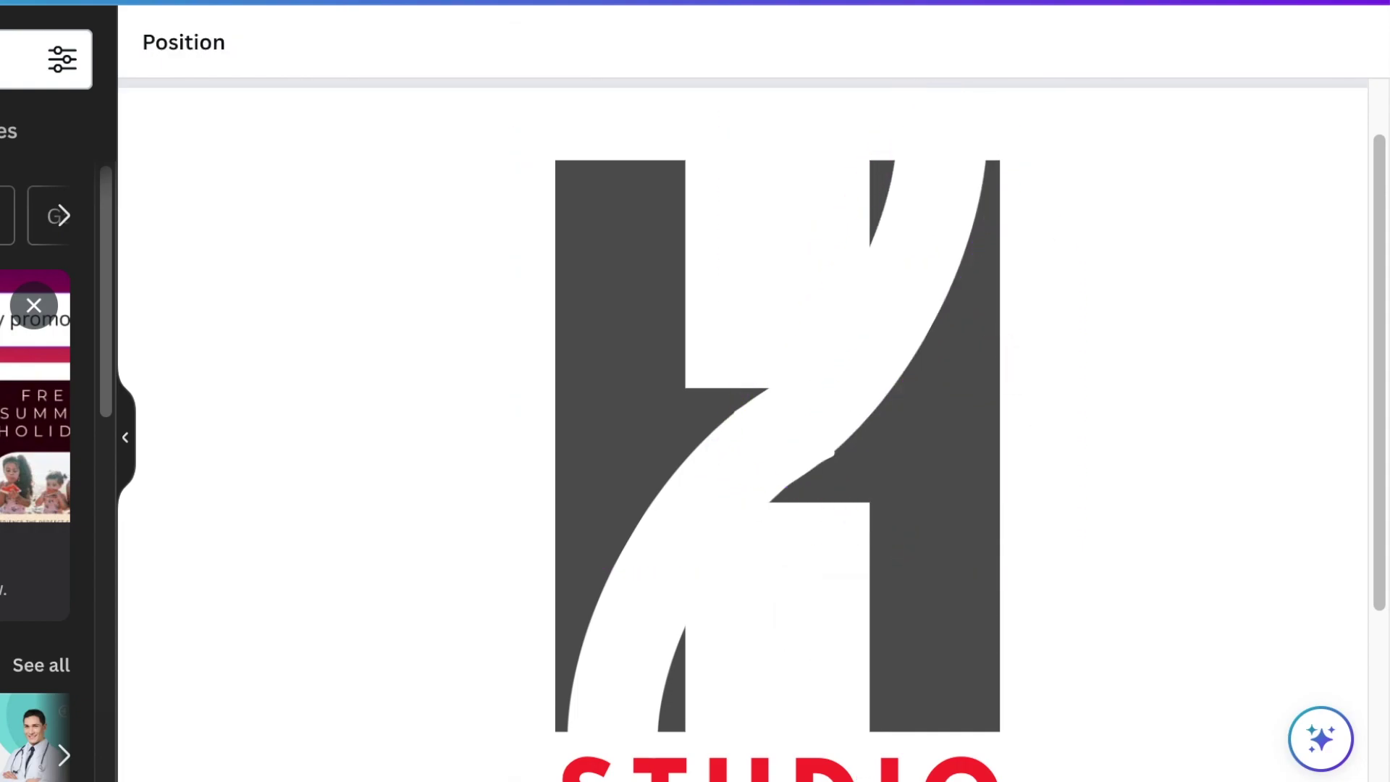
pyautogui.click(1205, 477)
# Open the TypeCraft app, set its text to CREATIVE and choose the Legend Bold 123 font
pyautogui.scroll(-3, 1109, 508)
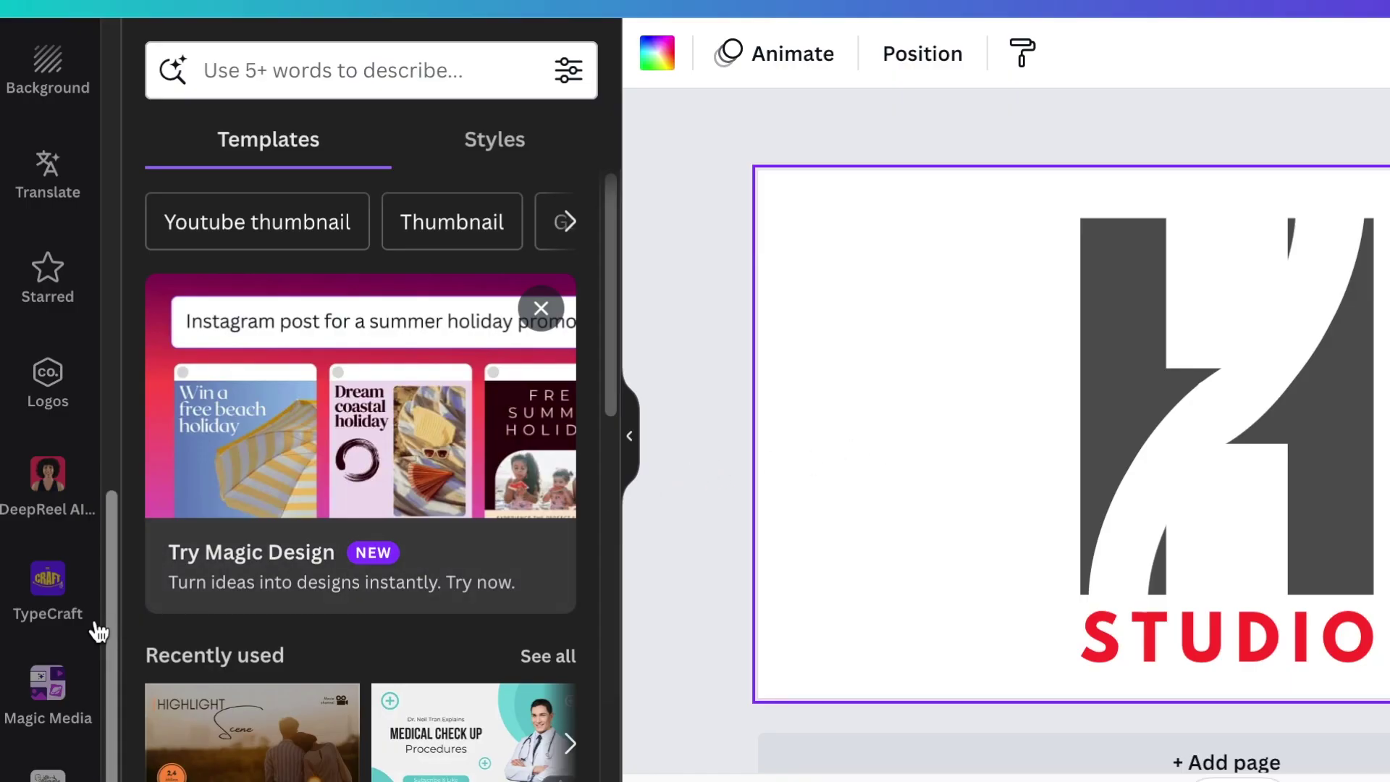
pyautogui.click(48, 579)
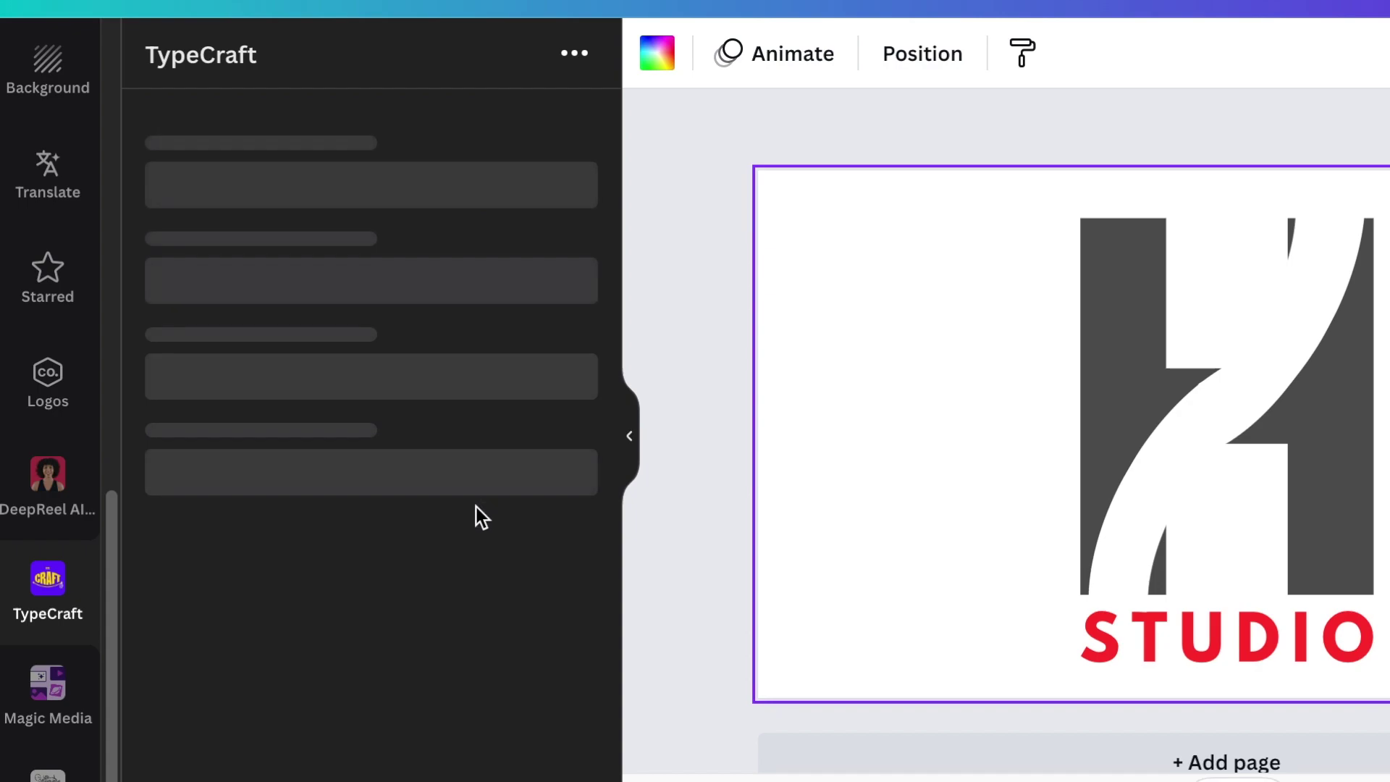
pyautogui.moveTo(335, 165); pyautogui.dragTo(151, 166)
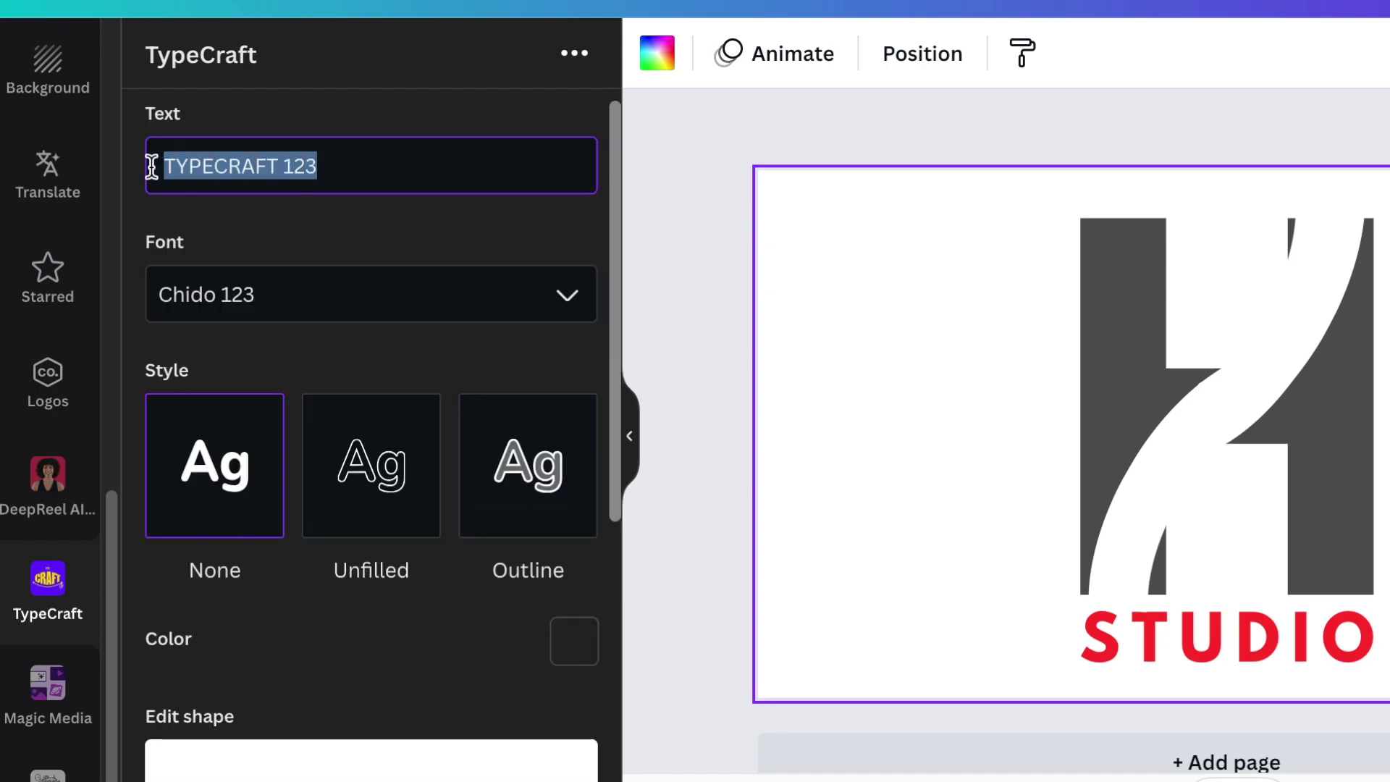
pyautogui.write('CREATIVE')
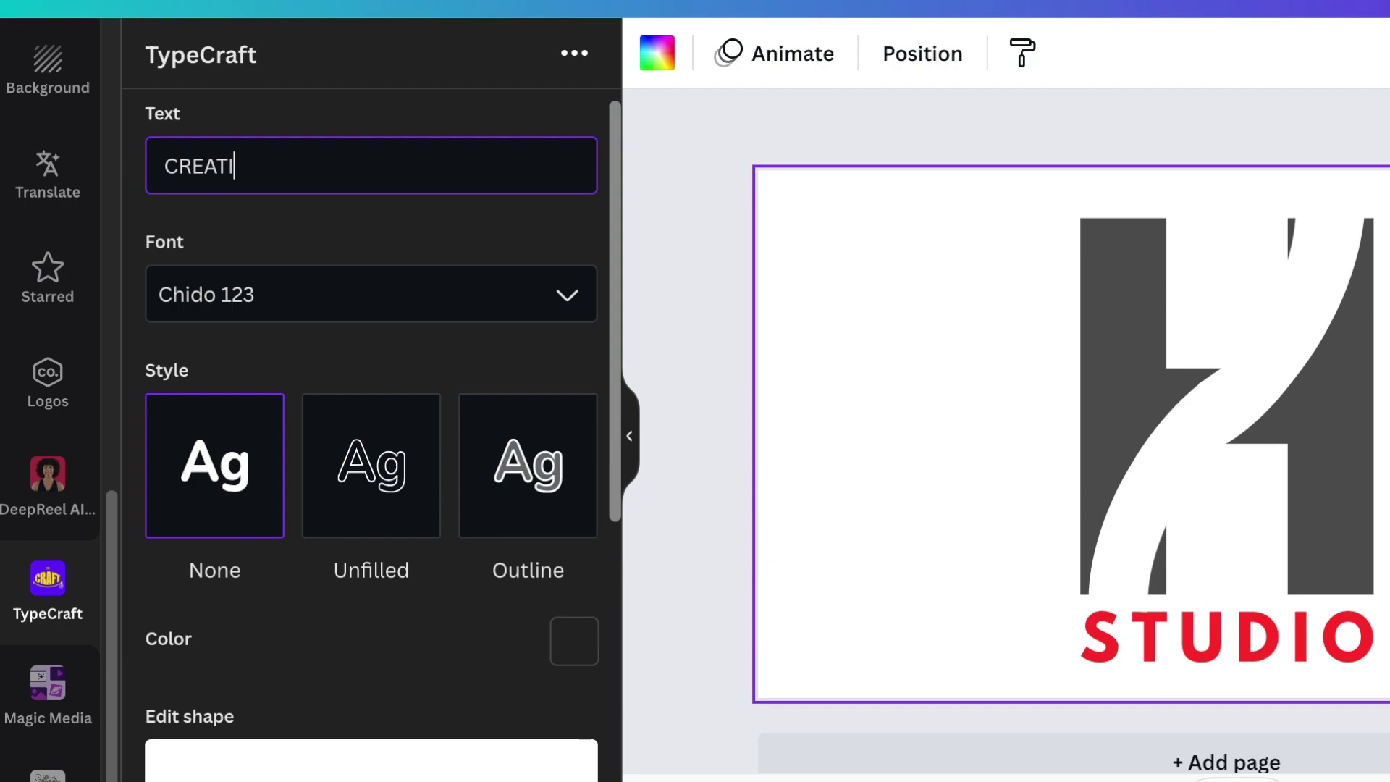
pyautogui.click(566, 304)
pyautogui.write('LEG')
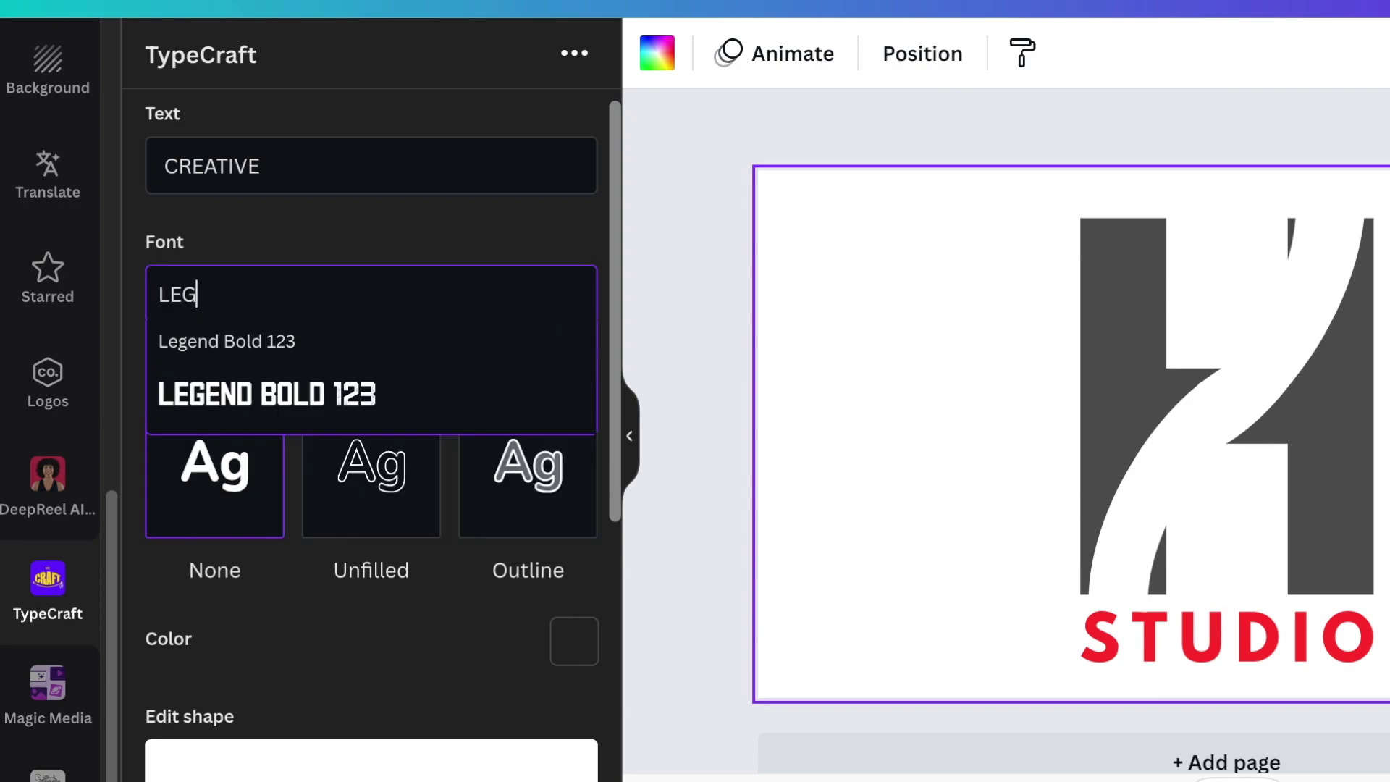
pyautogui.click(273, 416)
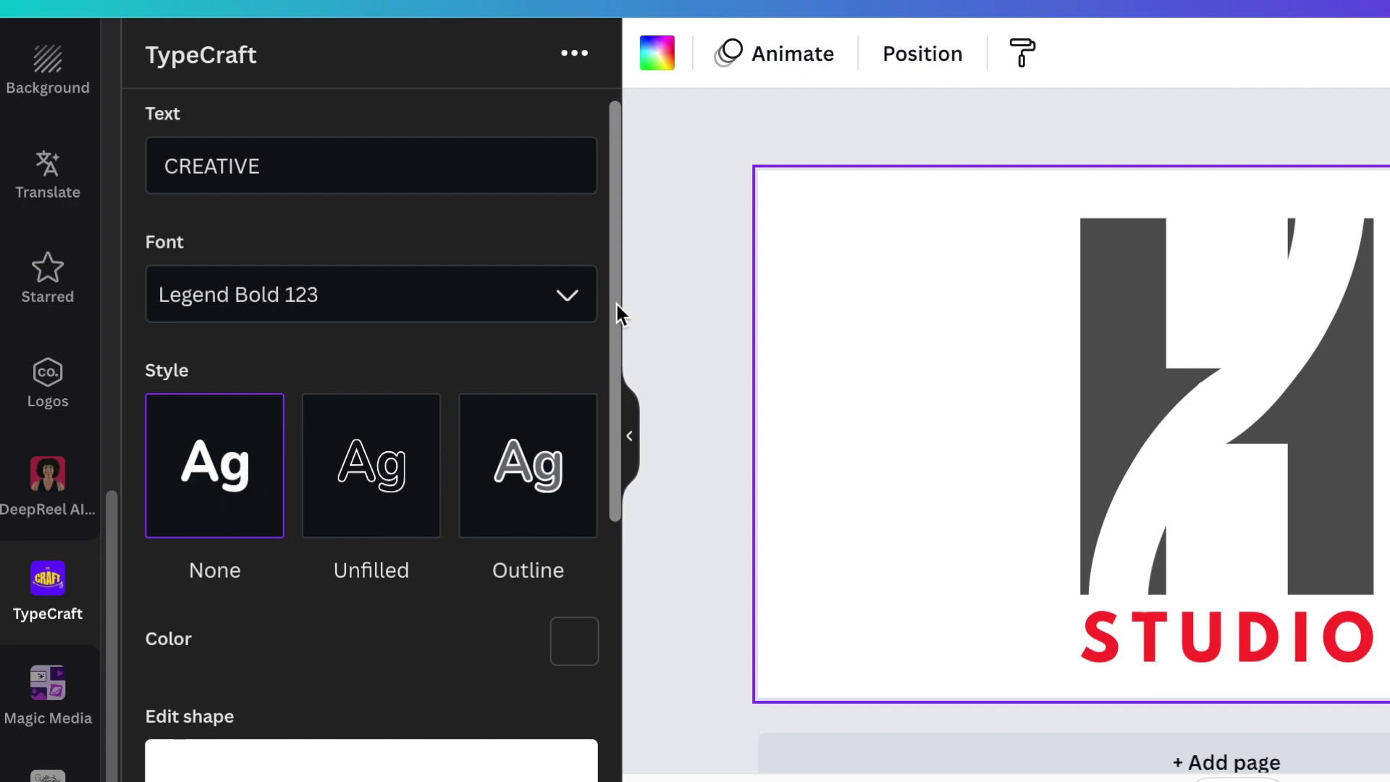
# Set the colour of the CREATIVE text to bright red and bring up its shape editor
pyautogui.moveTo(617, 306); pyautogui.dragTo(616, 371)
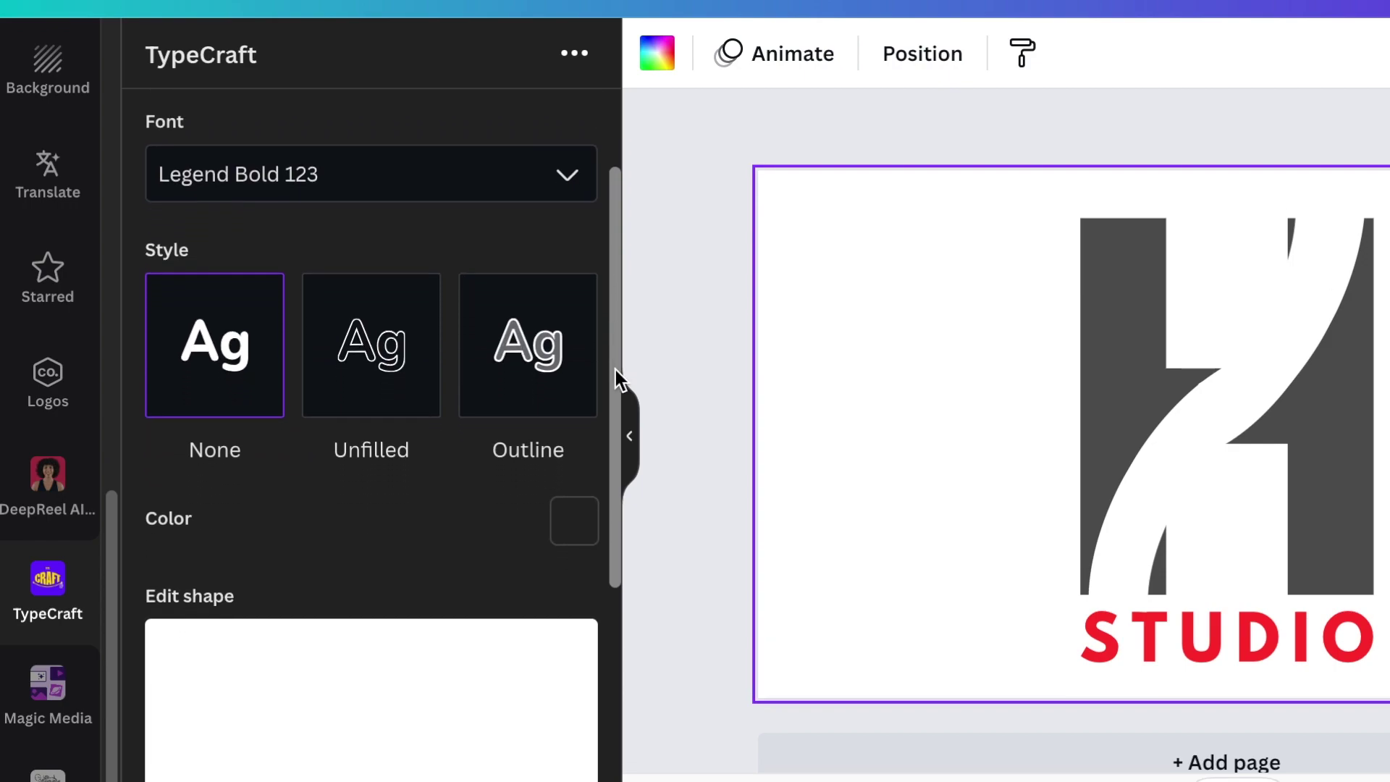
pyautogui.click(584, 534)
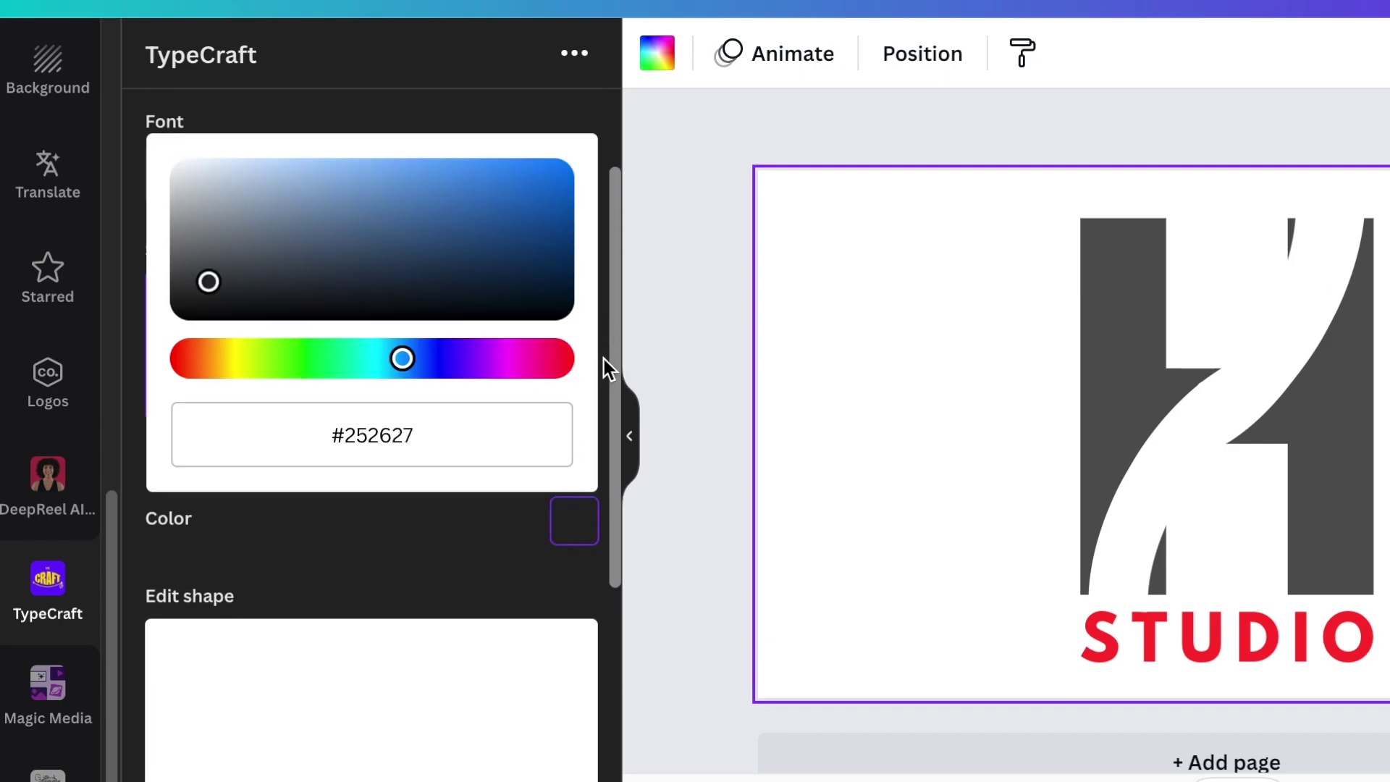
pyautogui.moveTo(407, 357); pyautogui.dragTo(605, 362)
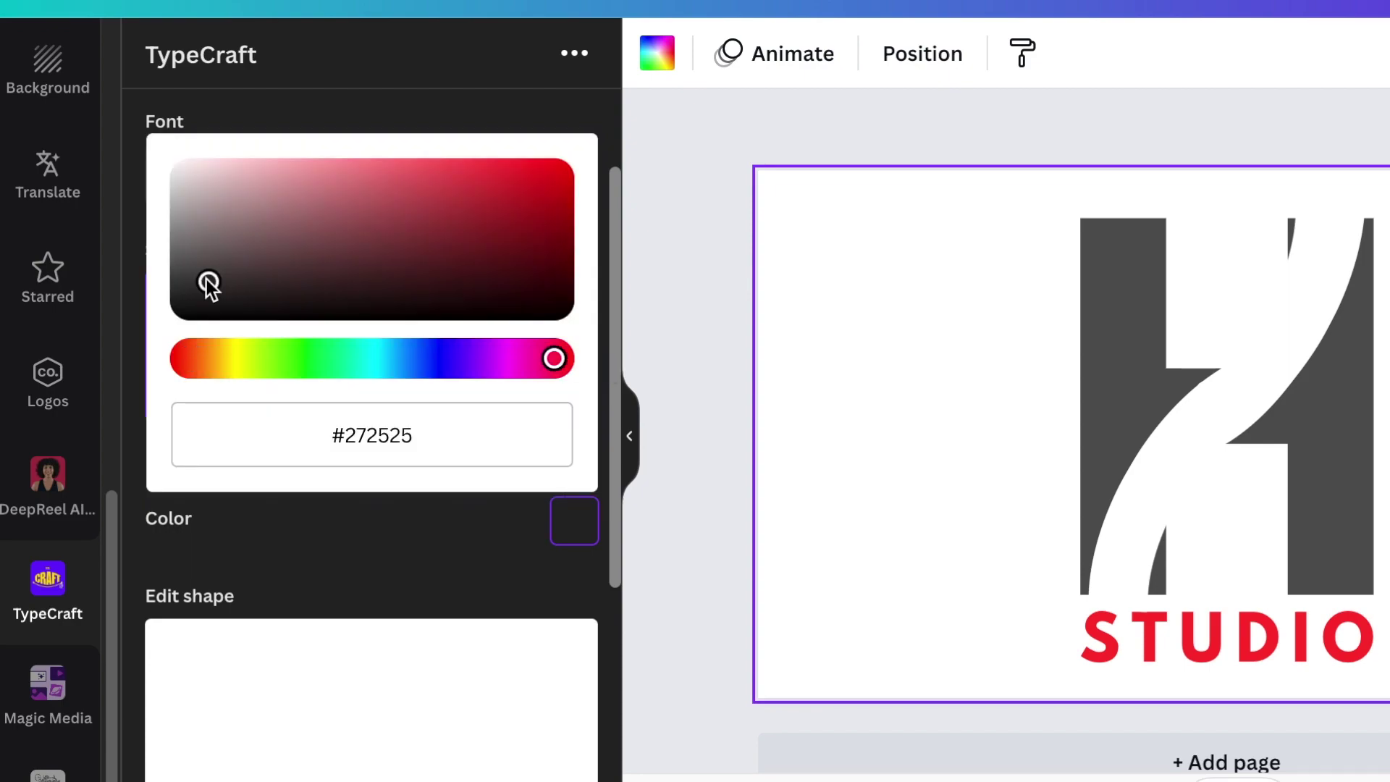
pyautogui.moveTo(208, 282); pyautogui.dragTo(555, 178)
pyautogui.moveTo(618, 375); pyautogui.dragTo(610, 628)
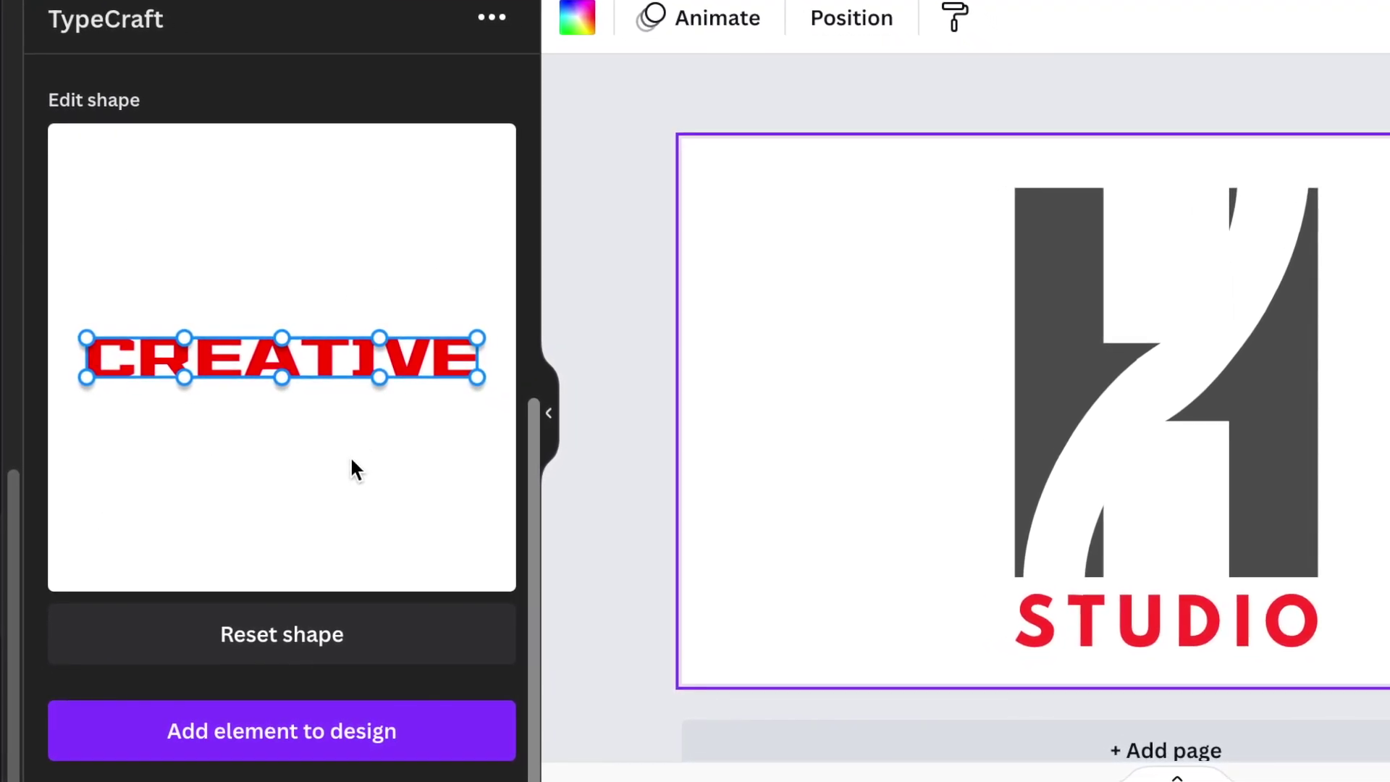
# Add the CREATIVE text to the design, then rotate, place and enlarge it diagonally along the white S-curve of the H
pyautogui.click(285, 746)
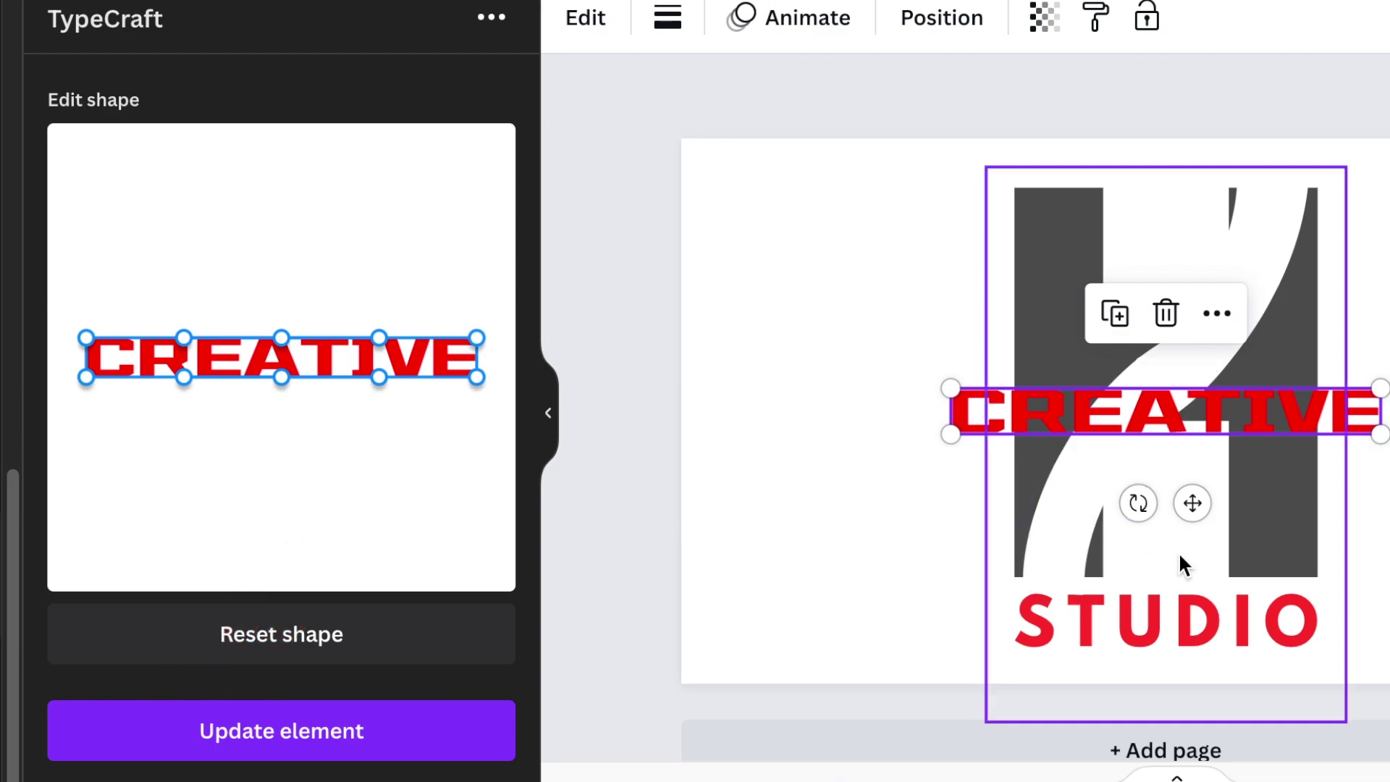
pyautogui.moveTo(1138, 503); pyautogui.dragTo(1251, 419)
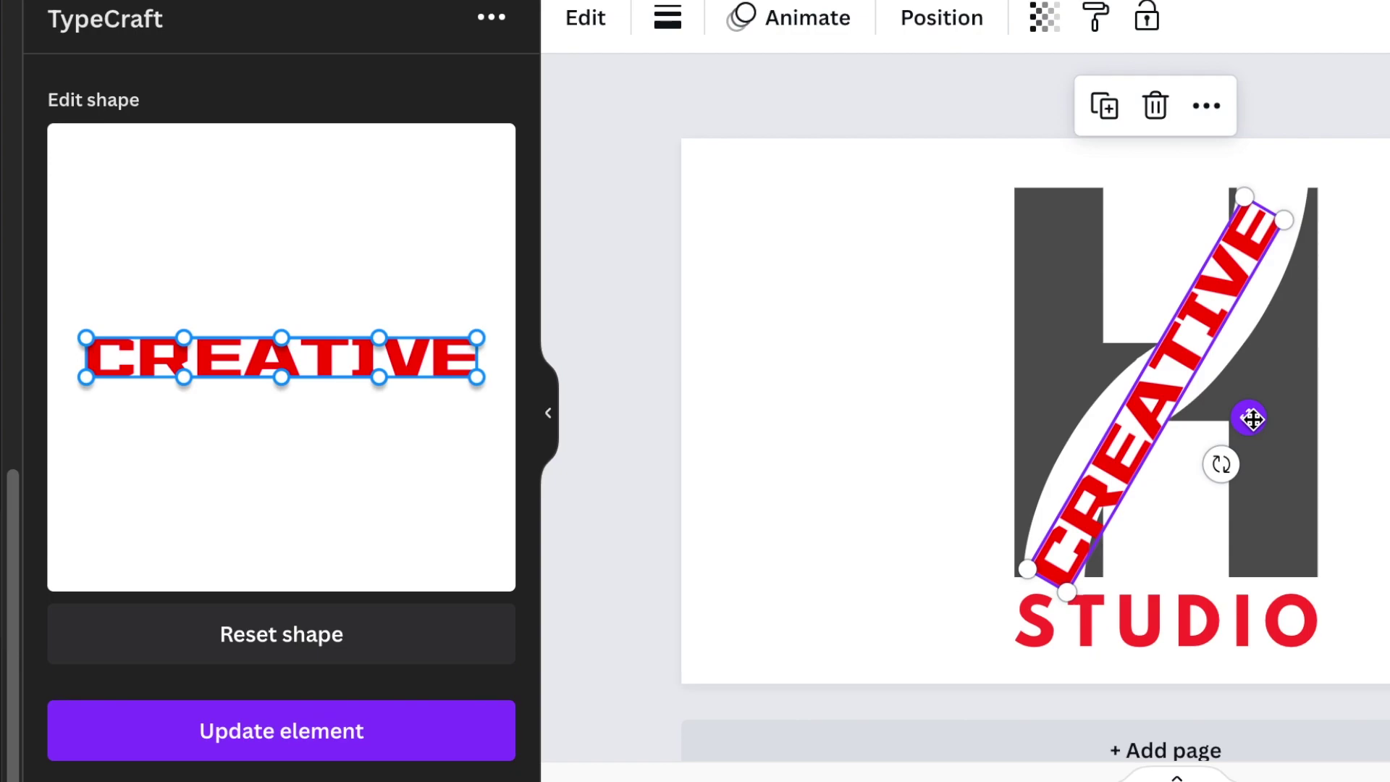
pyautogui.moveTo(1222, 464); pyautogui.dragTo(1226, 459)
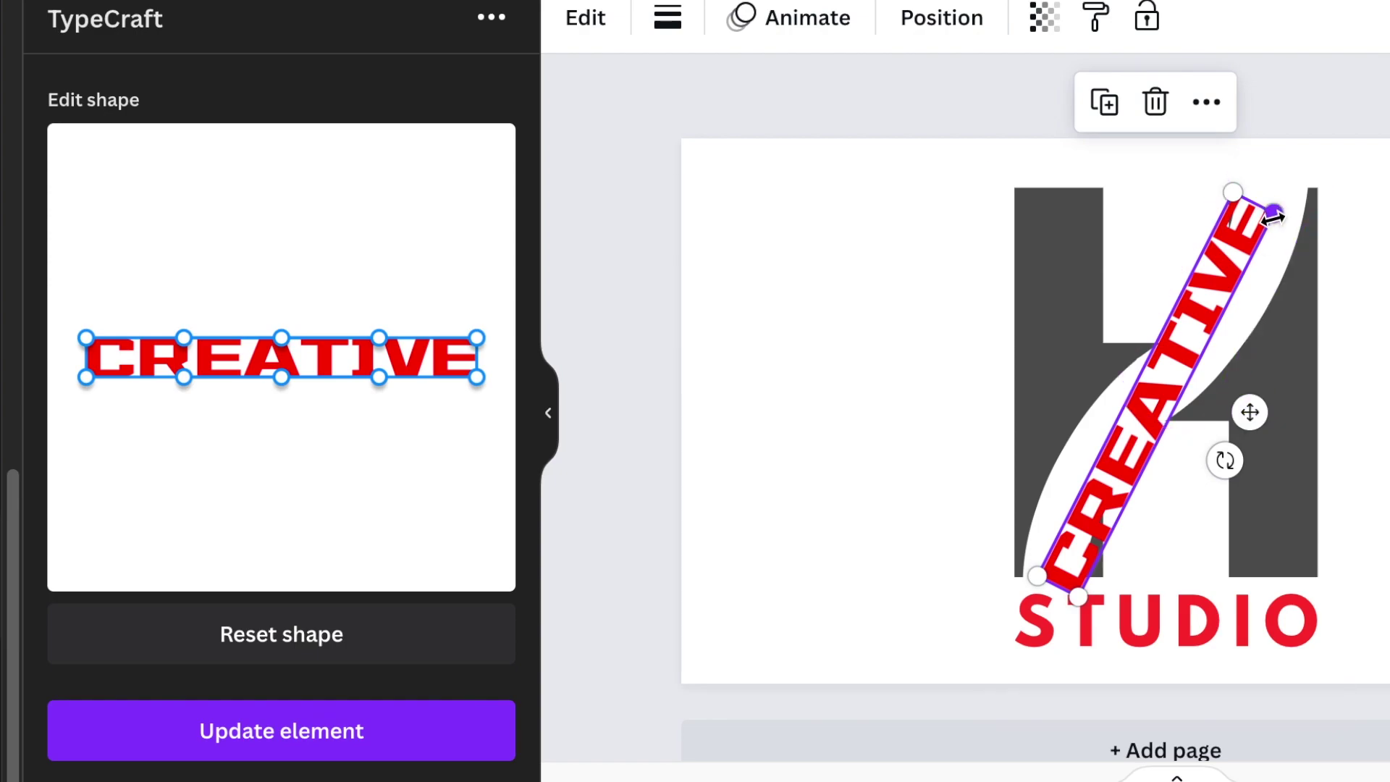
pyautogui.moveTo(1273, 213); pyautogui.dragTo(1298, 207)
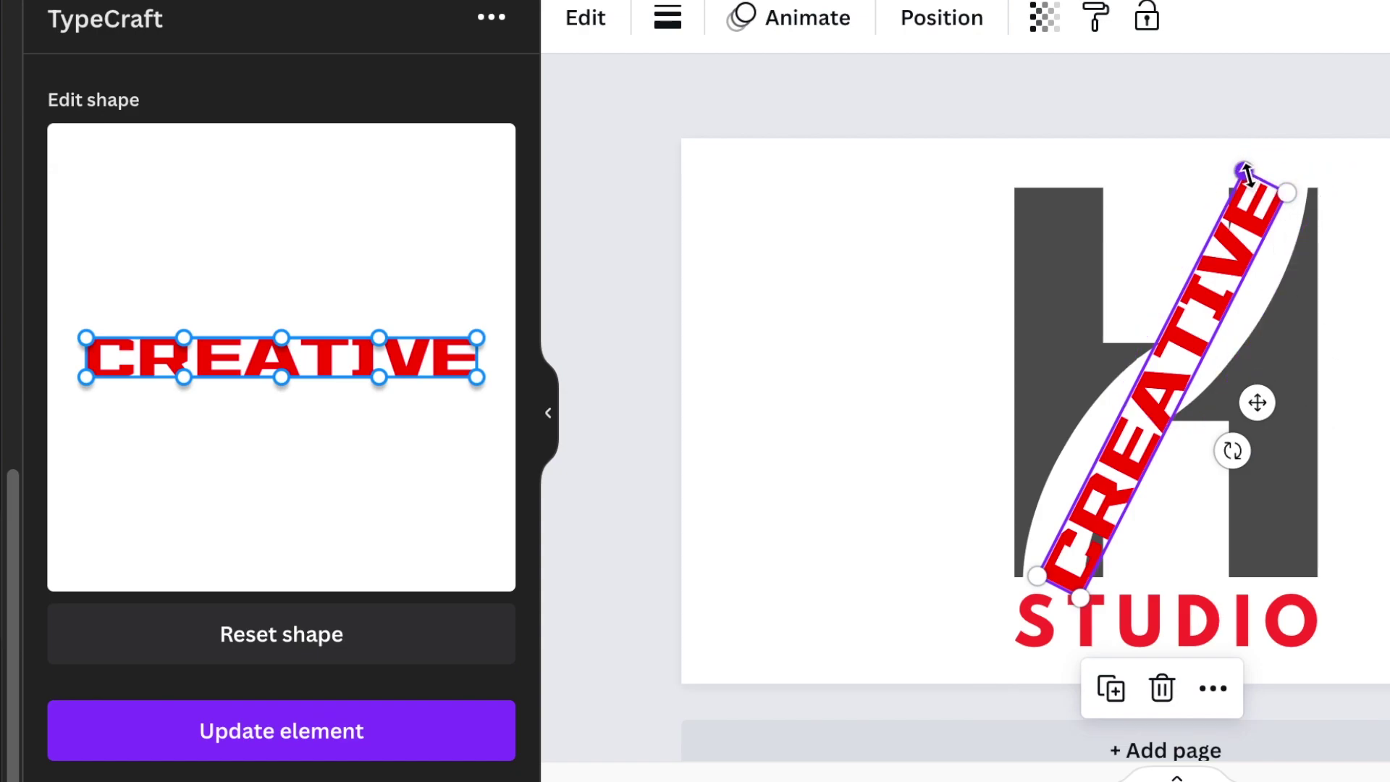
pyautogui.moveTo(1244, 173); pyautogui.dragTo(1240, 179)
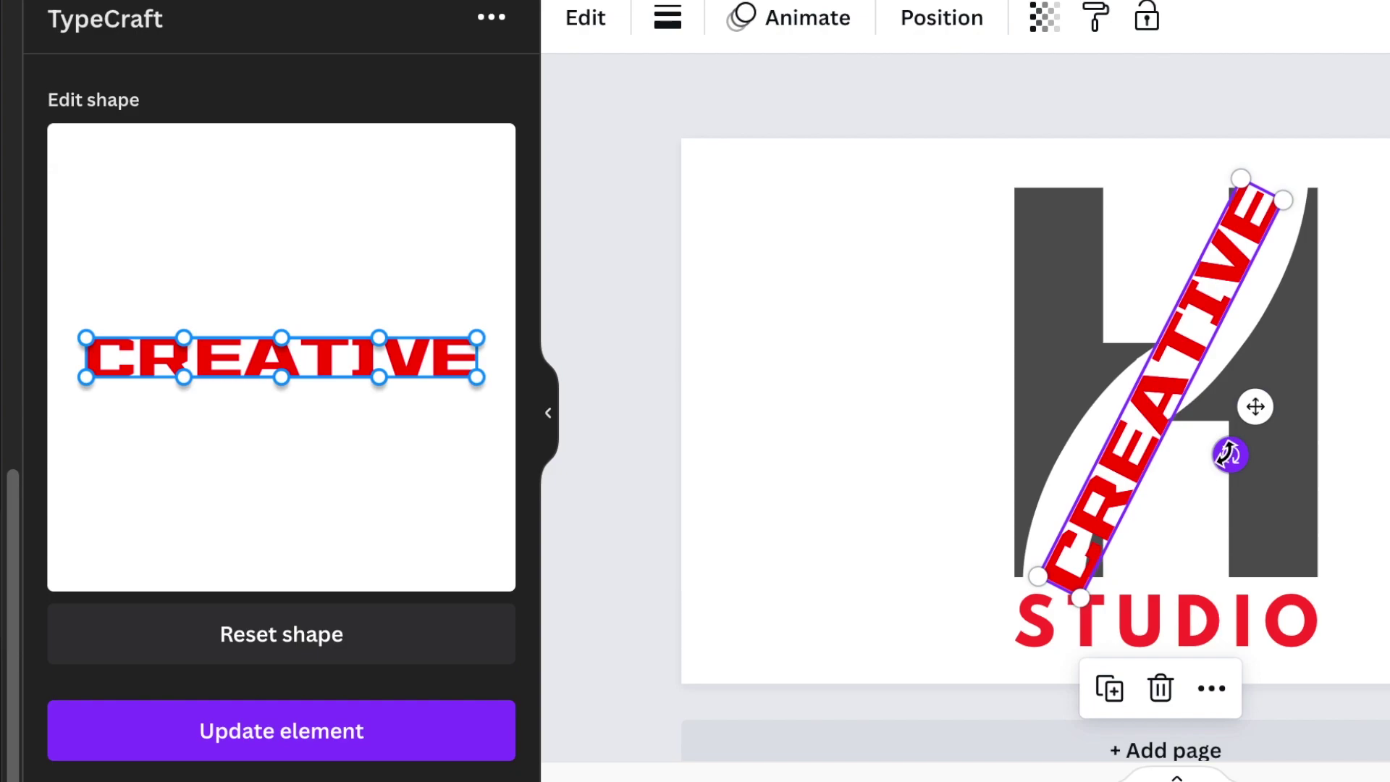
pyautogui.moveTo(1229, 454); pyautogui.dragTo(1216, 450)
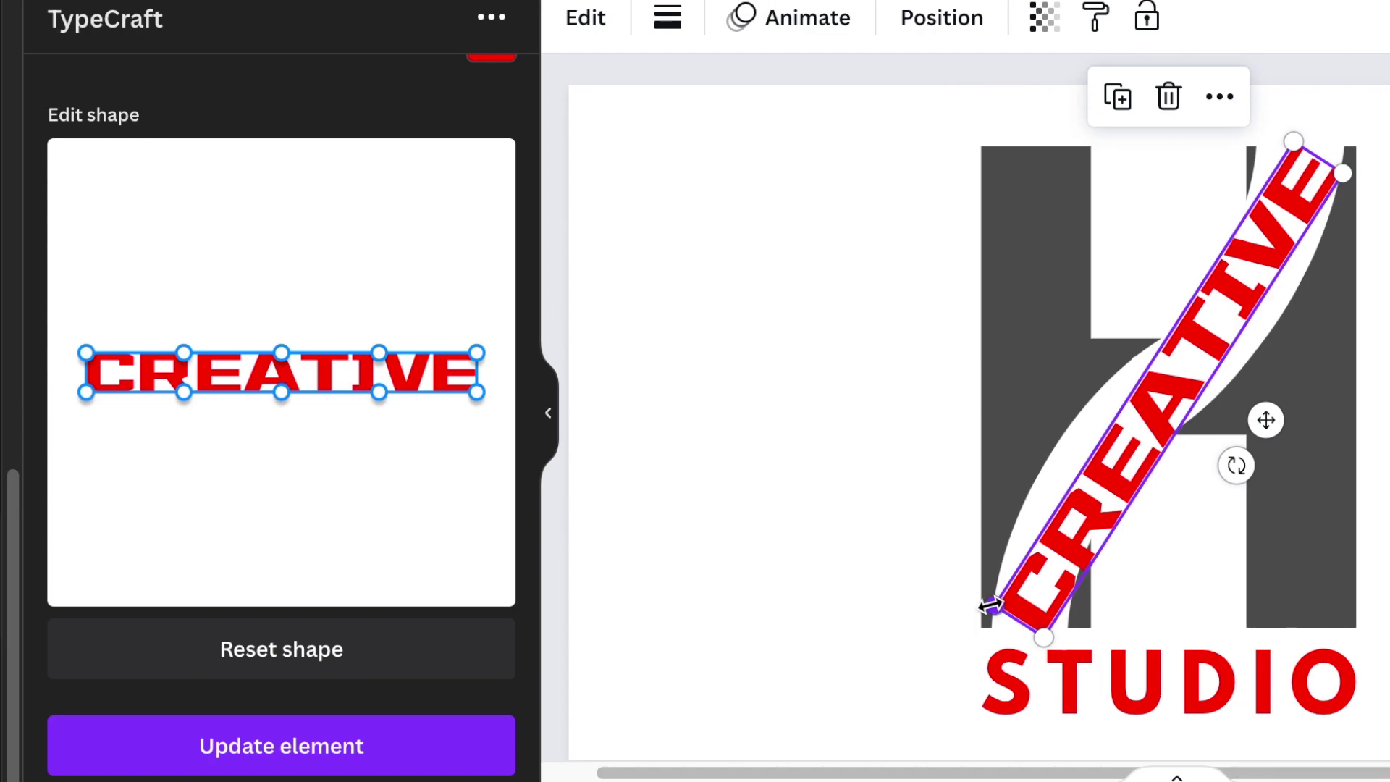
pyautogui.moveTo(990, 604); pyautogui.dragTo(972, 605)
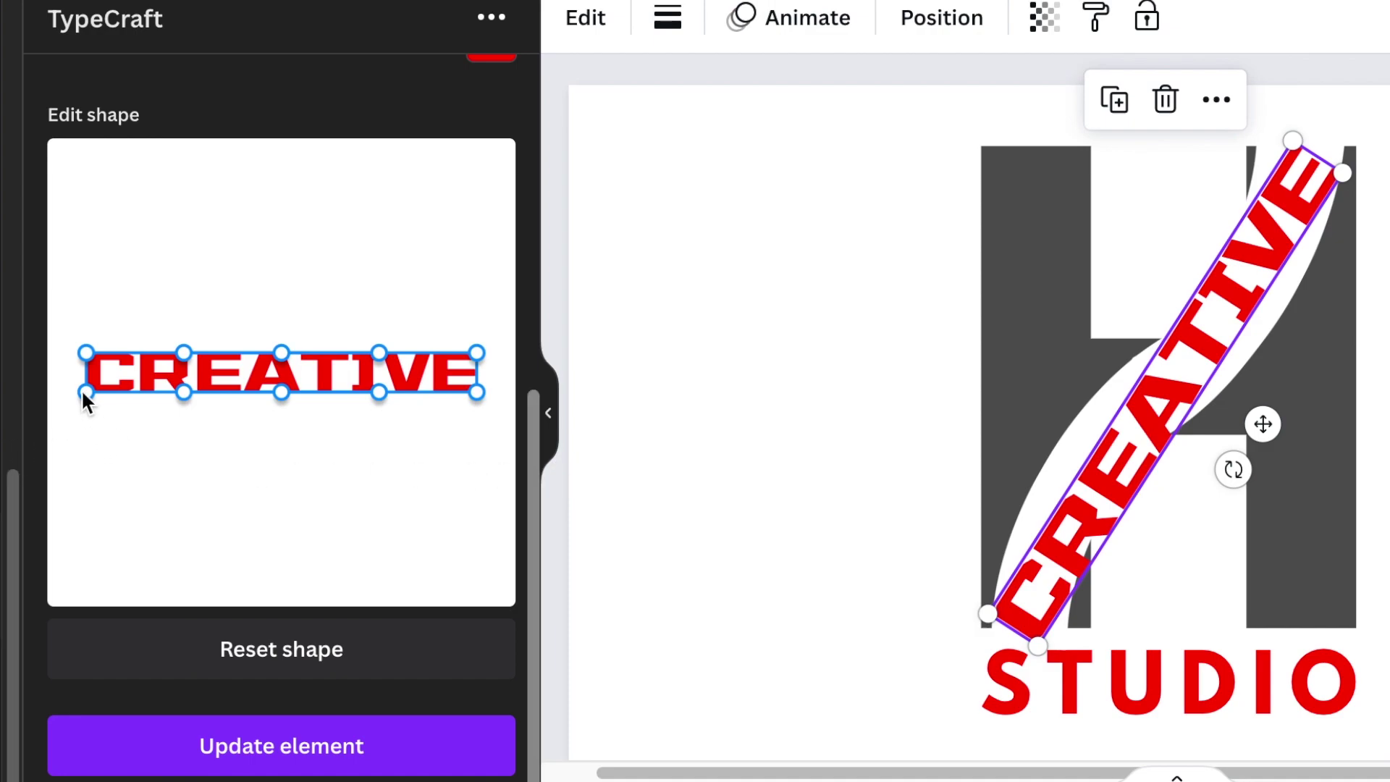
# Bend the C end of the CREATIVE text slightly downward in the shape editor and update the element
pyautogui.moveTo(86, 392); pyautogui.dragTo(90, 413)
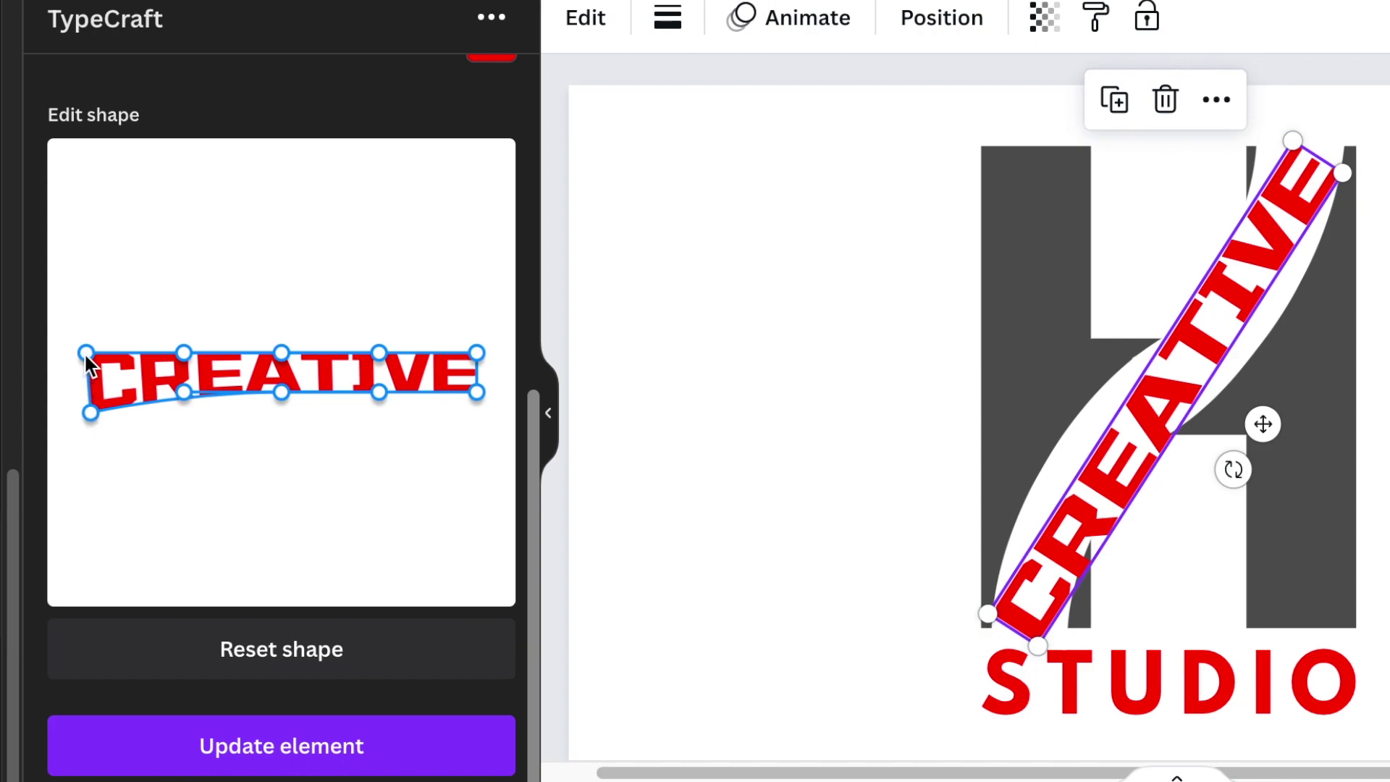
pyautogui.moveTo(84, 352); pyautogui.dragTo(83, 371)
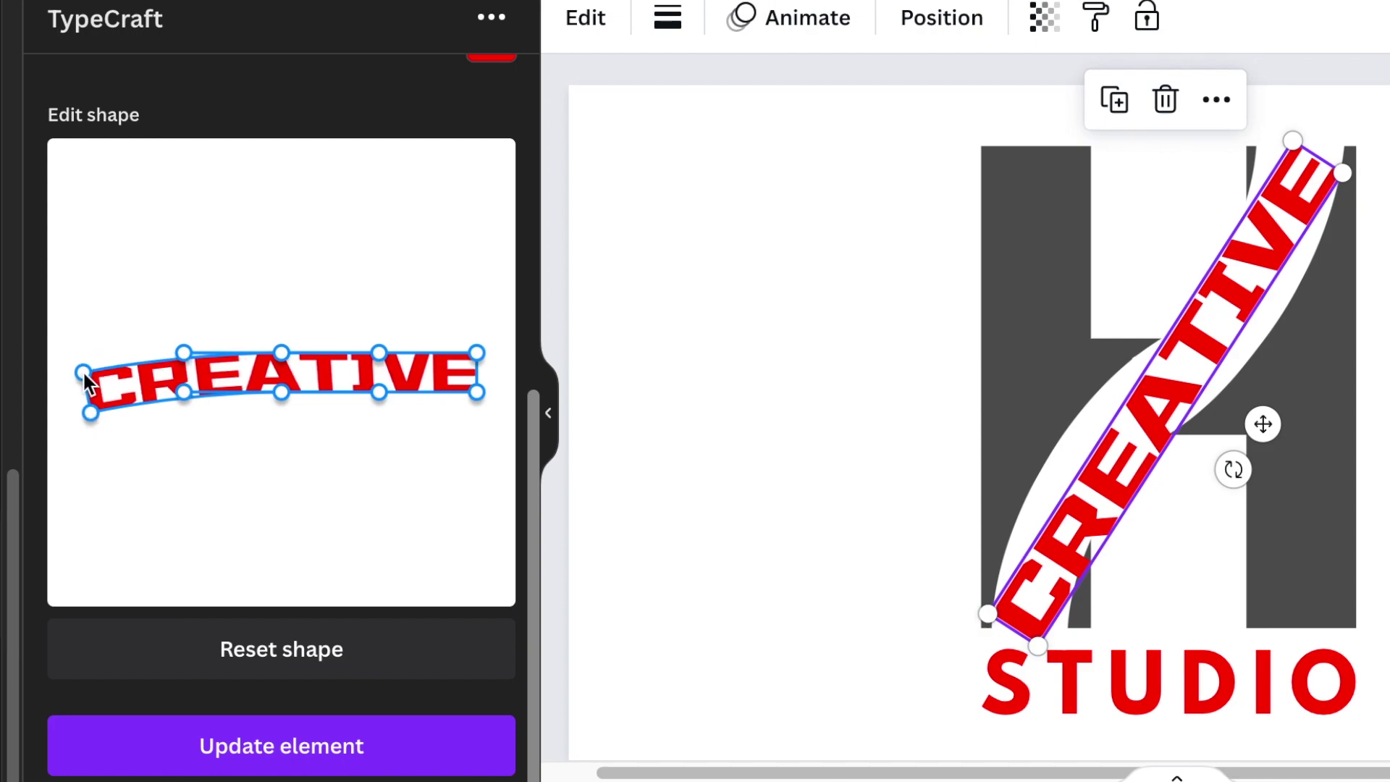
pyautogui.click(275, 757)
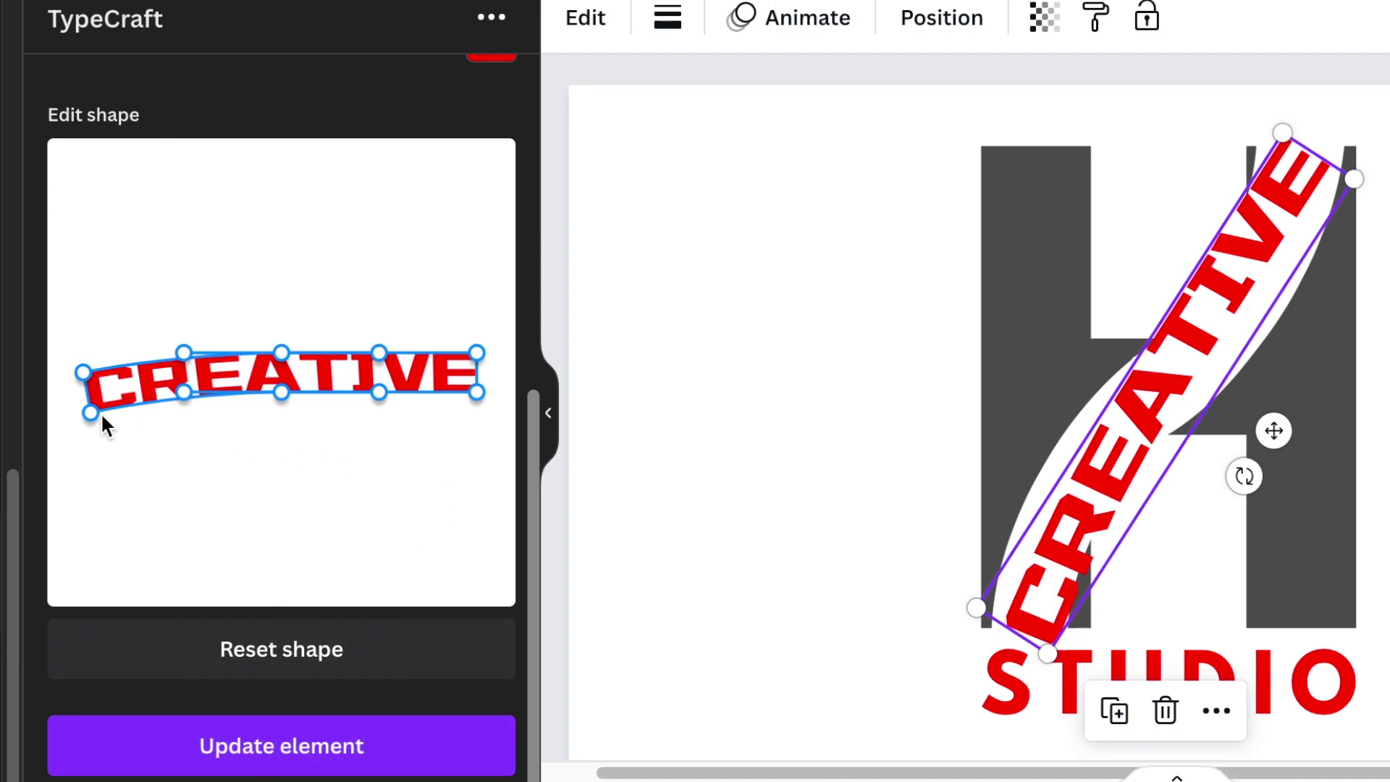
# Deepen the bend of CREATIVE by lowering its C end further and raising the neighbouring pair of shape points, updating the design
pyautogui.moveTo(89, 413); pyautogui.dragTo(101, 429)
pyautogui.moveTo(83, 372); pyautogui.dragTo(85, 393)
pyautogui.click(273, 734)
pyautogui.moveTo(184, 353); pyautogui.dragTo(185, 317)
pyautogui.click(273, 740)
pyautogui.moveTo(184, 391); pyautogui.dragTo(181, 361)
pyautogui.click(265, 739)
# Fine-tune both corner points at the C end of the CREATIVE shape and update the element
pyautogui.moveTo(101, 429); pyautogui.dragTo(92, 389)
pyautogui.click(265, 739)
pyautogui.click(239, 739)
pyautogui.moveTo(106, 424); pyautogui.dragTo(115, 421)
pyautogui.click(242, 746)
# Realign the CREATIVE text on the S-curve and soften the arch of its first half, updating the element
pyautogui.moveTo(1064, 574); pyautogui.dragTo(1041, 567)
pyautogui.moveTo(1243, 452); pyautogui.dragTo(1243, 454)
pyautogui.moveTo(184, 317); pyautogui.dragTo(186, 336)
pyautogui.moveTo(181, 360); pyautogui.dragTo(181, 375)
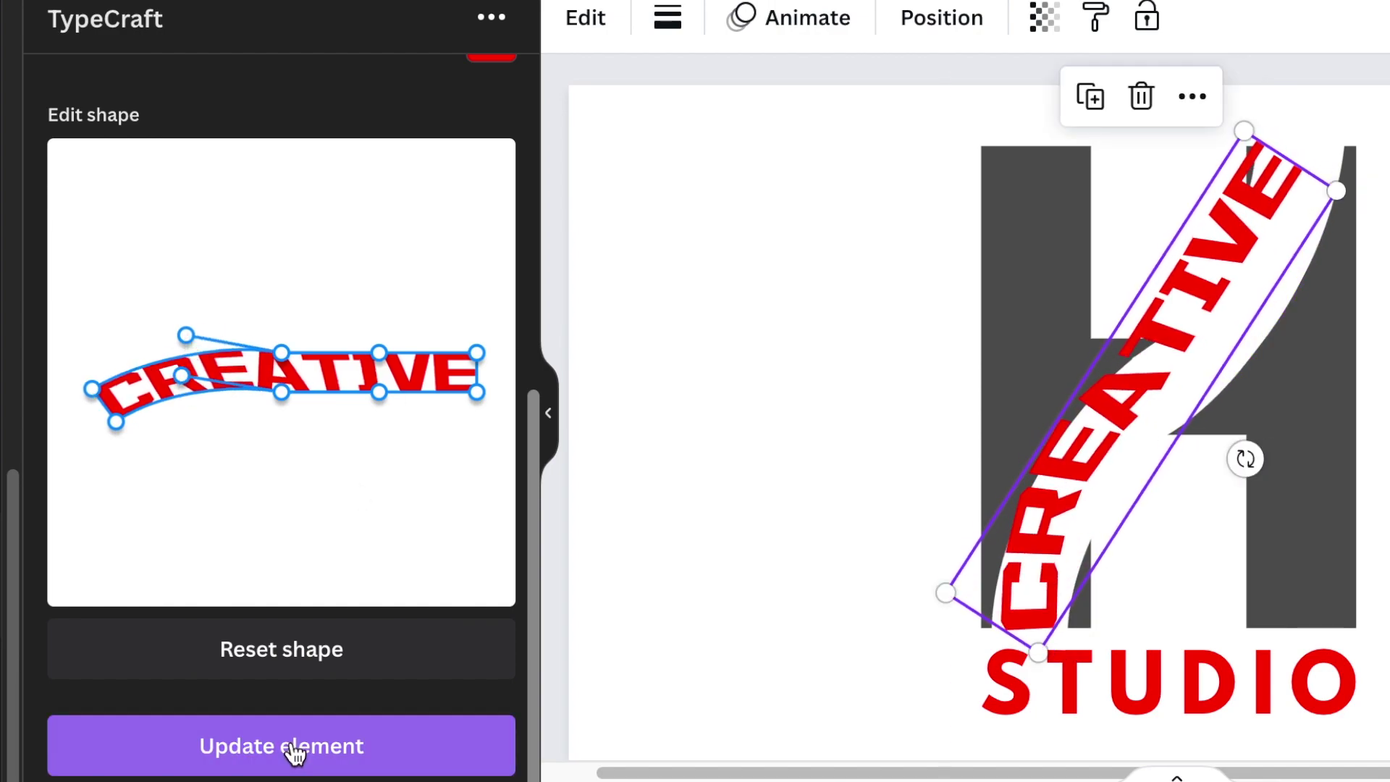
pyautogui.click(292, 741)
# Adjust the middle shape points of CREATIVE and tilt its final E upward to form an S shape, updating the element
pyautogui.moveTo(281, 392); pyautogui.dragTo(277, 407)
pyautogui.moveTo(280, 352); pyautogui.dragTo(280, 368)
pyautogui.click(328, 742)
pyautogui.moveTo(475, 352); pyautogui.dragTo(459, 322)
pyautogui.click(289, 751)
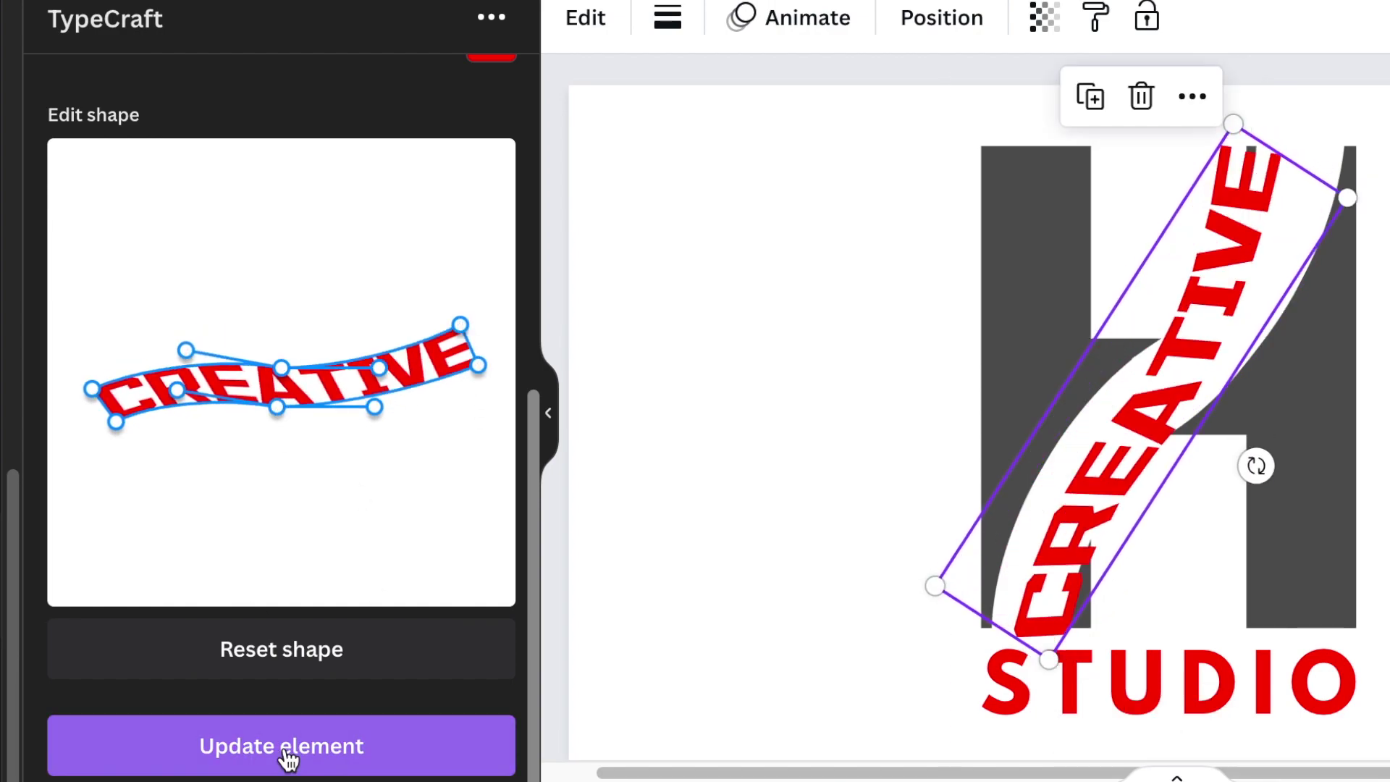
pyautogui.moveTo(274, 407); pyautogui.dragTo(272, 398)
pyautogui.click(398, 746)
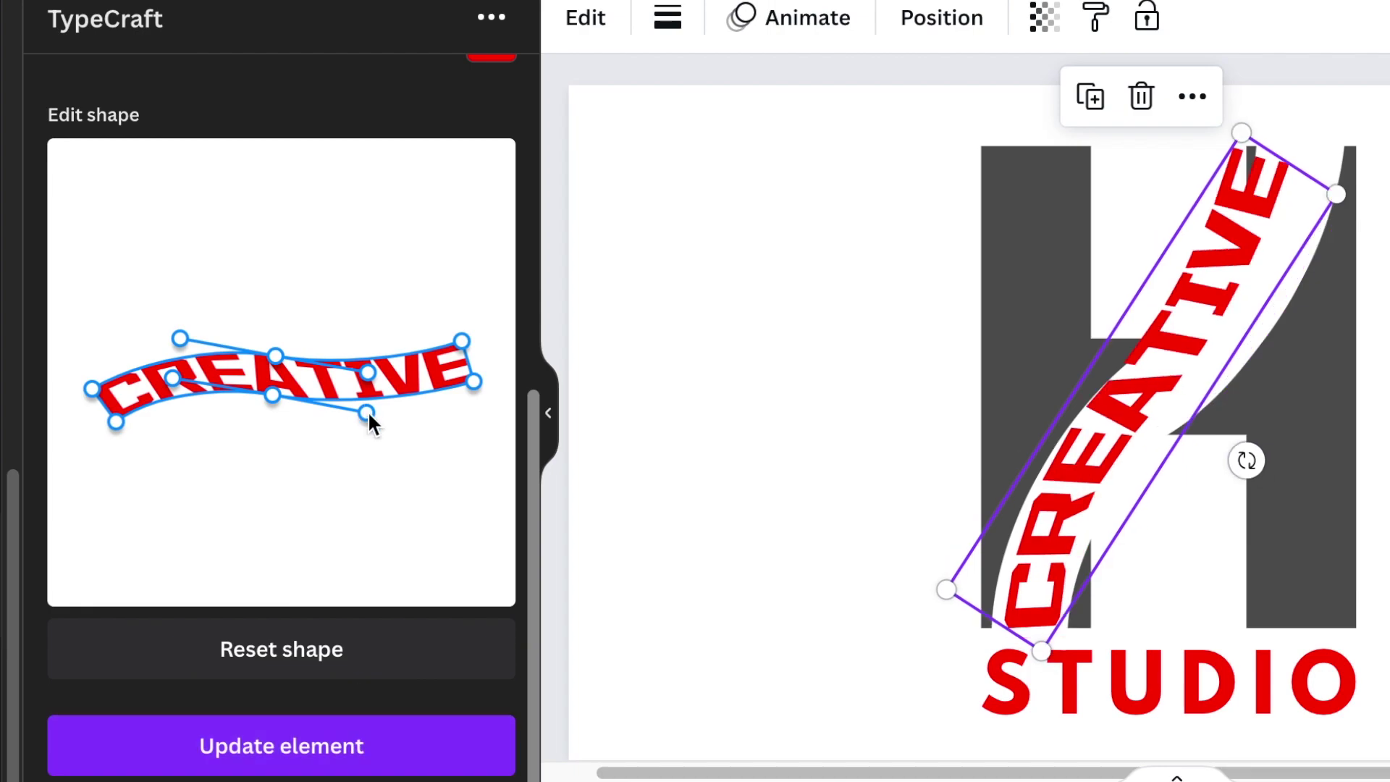
# Curve the second half of CREATIVE downward by lowering its lower handle and both corner points at the E end, and update it
pyautogui.moveTo(365, 412); pyautogui.dragTo(361, 451)
pyautogui.moveTo(474, 380); pyautogui.dragTo(475, 399)
pyautogui.click(354, 753)
pyautogui.moveTo(462, 341); pyautogui.dragTo(465, 357)
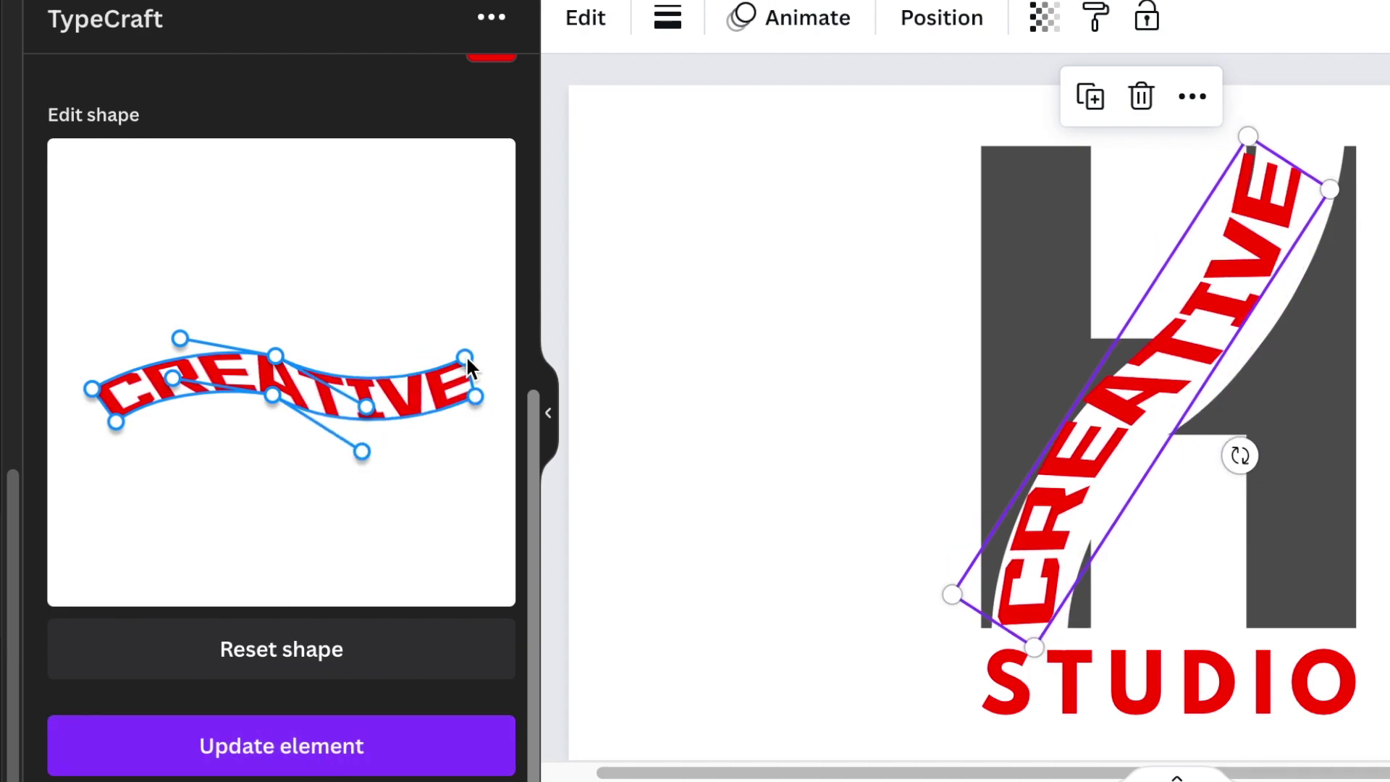
pyautogui.click(326, 745)
# Lower the middle points of CREATIVE, reposition the text on the S-curve and extend the lower corner of its E end outward
pyautogui.moveTo(273, 394); pyautogui.dragTo(267, 403)
pyautogui.moveTo(275, 355); pyautogui.dragTo(273, 362)
pyautogui.click(304, 745)
pyautogui.moveTo(1155, 385); pyautogui.dragTo(1170, 393)
pyautogui.moveTo(475, 401); pyautogui.dragTo(498, 381)
pyautogui.click(376, 745)
pyautogui.click(378, 747)
# Move CREATIVE slightly upward on the curve and reshape the corners of its E end, updating the element
pyautogui.moveTo(1176, 370); pyautogui.dragTo(1179, 355)
pyautogui.click(357, 751)
pyautogui.moveTo(499, 381); pyautogui.dragTo(471, 354)
pyautogui.click(333, 751)
pyautogui.moveTo(493, 388); pyautogui.dragTo(493, 408)
pyautogui.moveTo(472, 354); pyautogui.dragTo(465, 365)
pyautogui.click(340, 746)
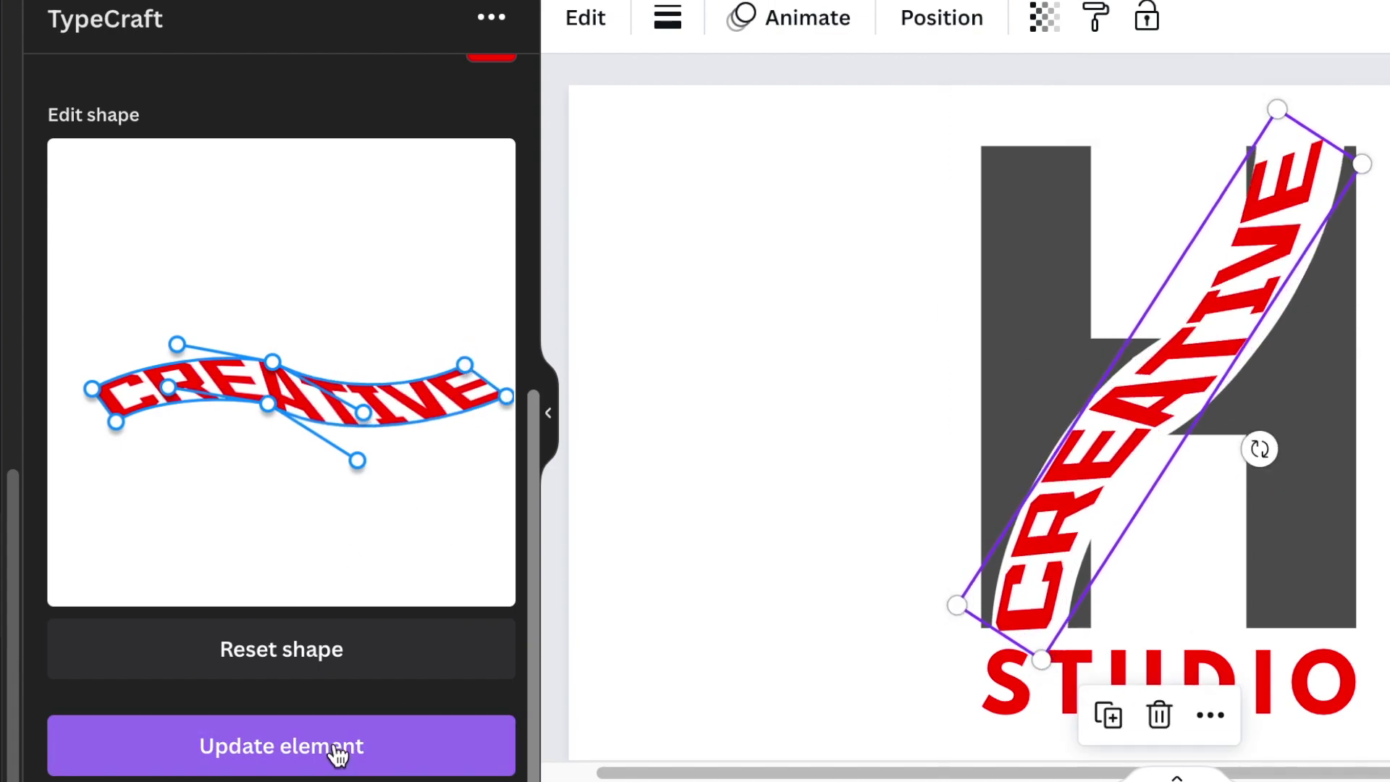
# Even out the final E of CREATIVE by adjusting its two end corners, update the element and deselect it
pyautogui.moveTo(497, 400); pyautogui.dragTo(496, 405)
pyautogui.click(360, 747)
pyautogui.moveTo(467, 359); pyautogui.dragTo(500, 400)
pyautogui.click(346, 747)
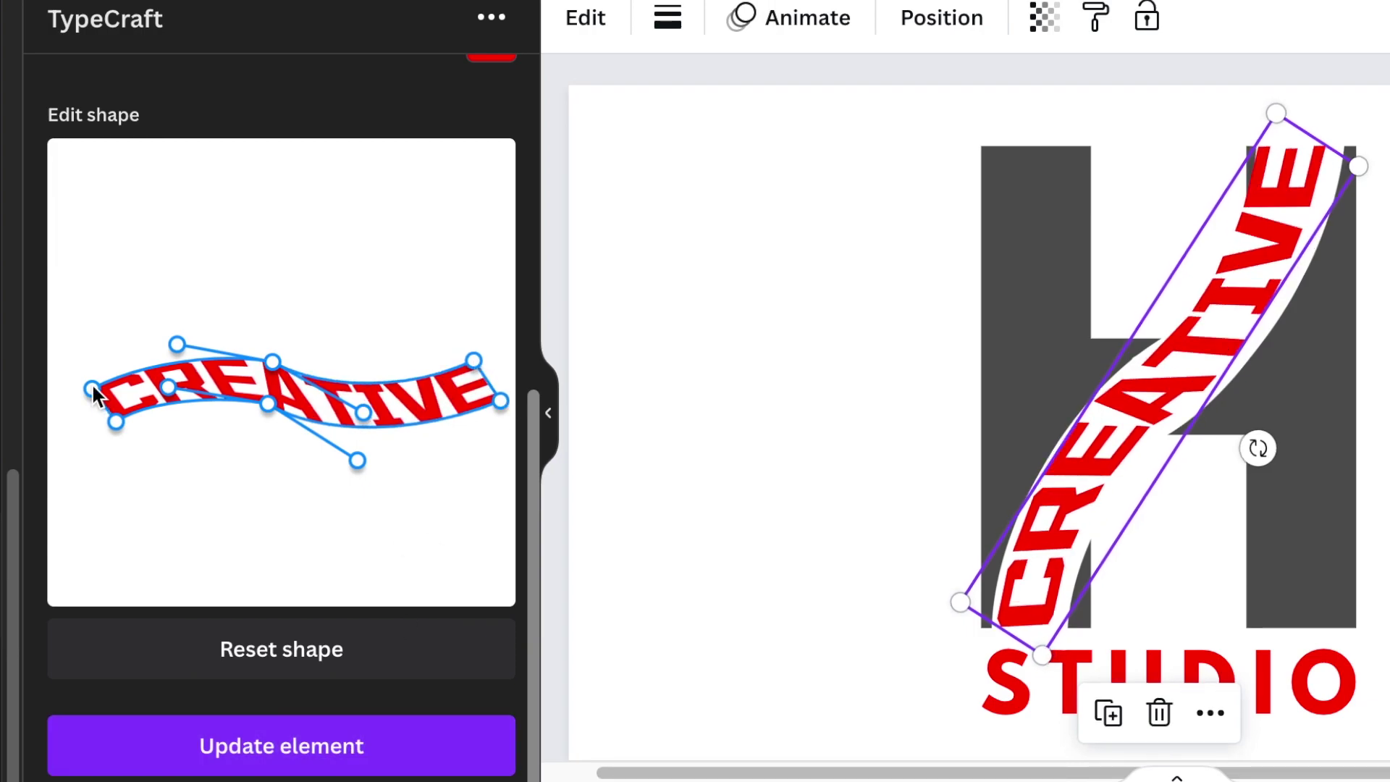
pyautogui.click(202, 748)
pyautogui.click(1306, 358)
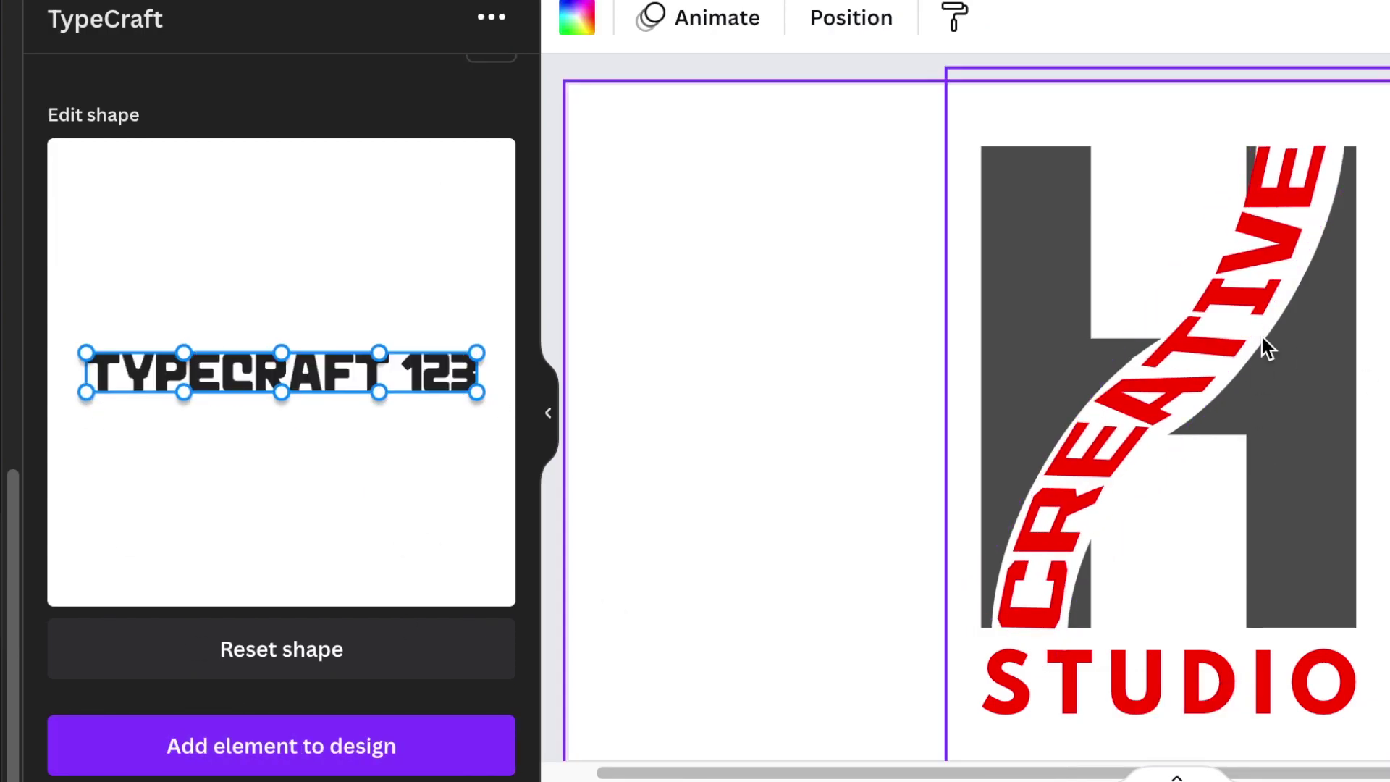
# Reselect the CREATIVE text, refine its lower end corners to fit the white S-curve, update it and deselect
pyautogui.click(1187, 354)
pyautogui.click(1300, 349)
pyautogui.click(1151, 368)
pyautogui.moveTo(499, 402); pyautogui.dragTo(494, 405)
pyautogui.click(367, 744)
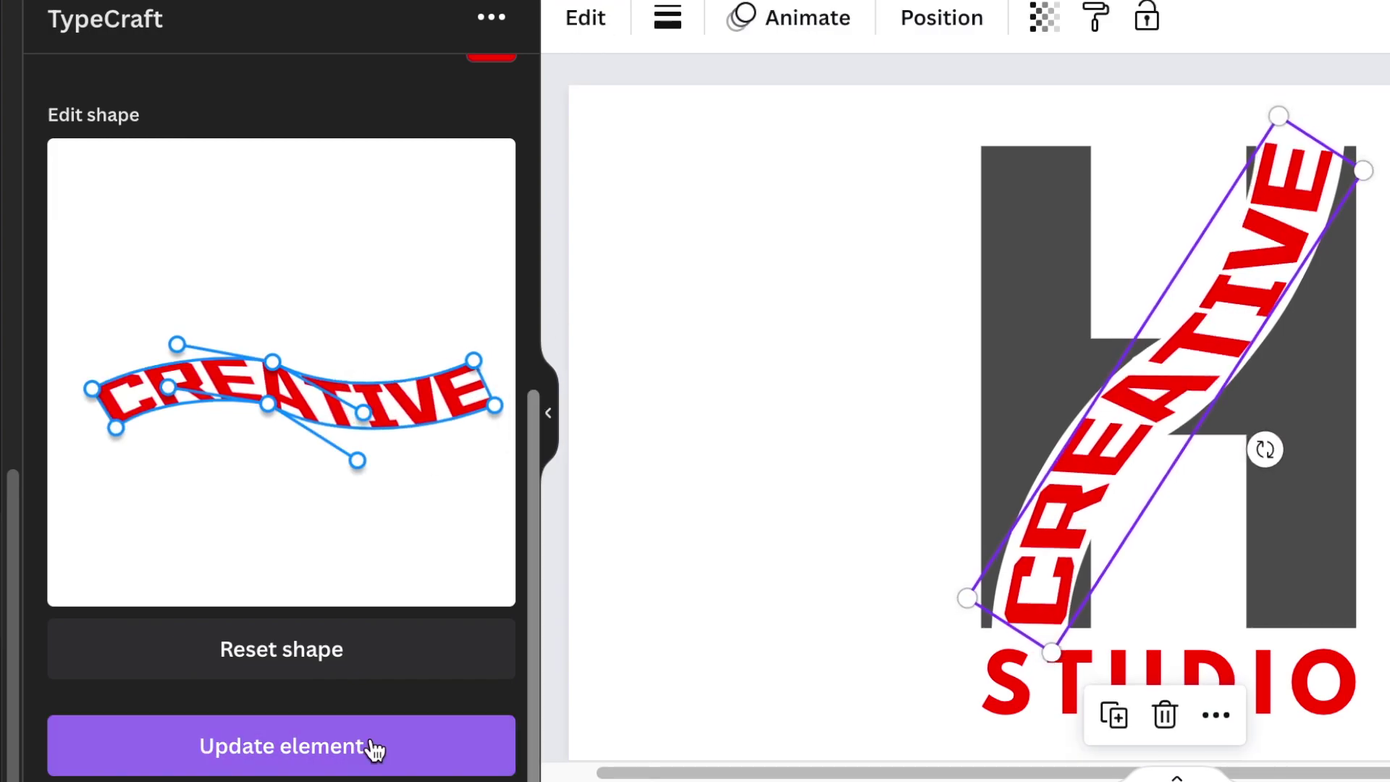
pyautogui.click(412, 731)
pyautogui.click(391, 747)
pyautogui.click(369, 748)
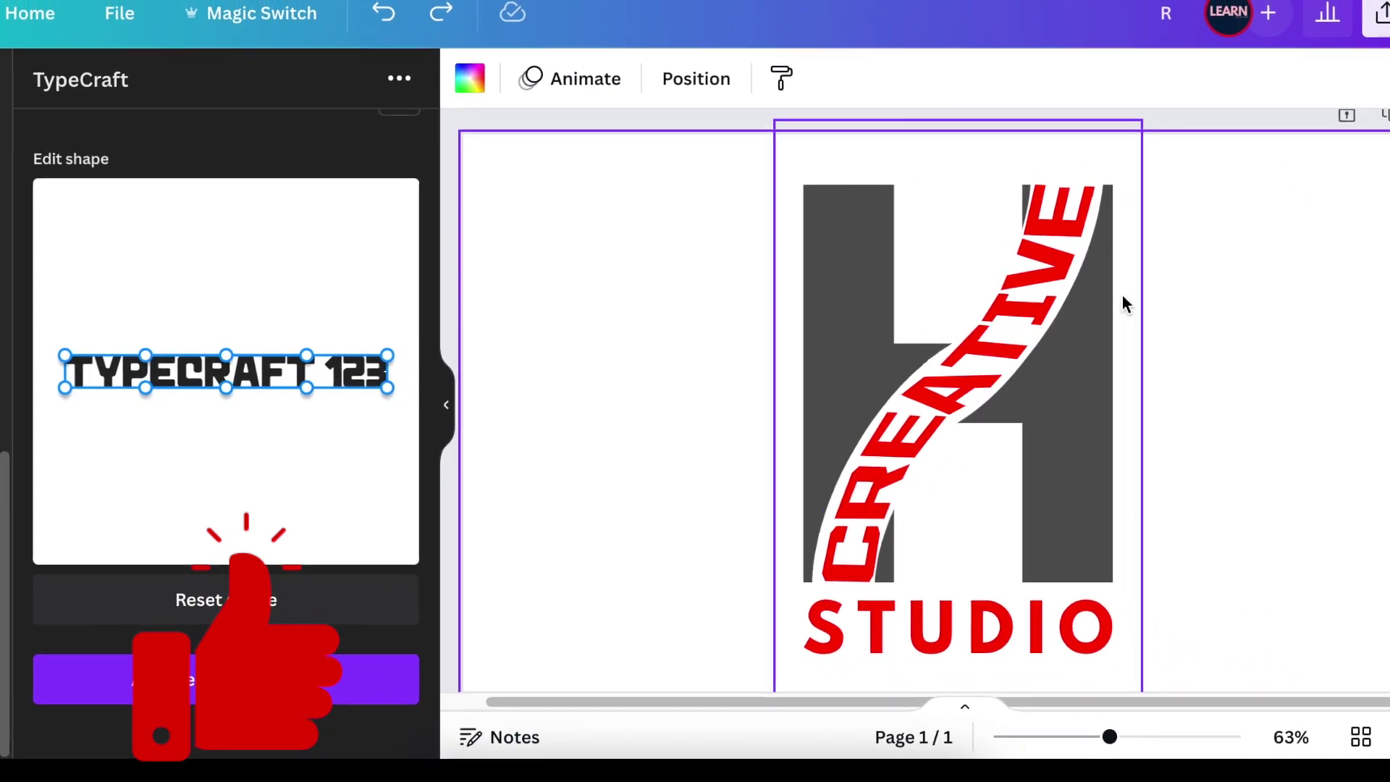
# Download the finished logo as a PNG and add a blank second page
pyautogui.click(1384, 15)
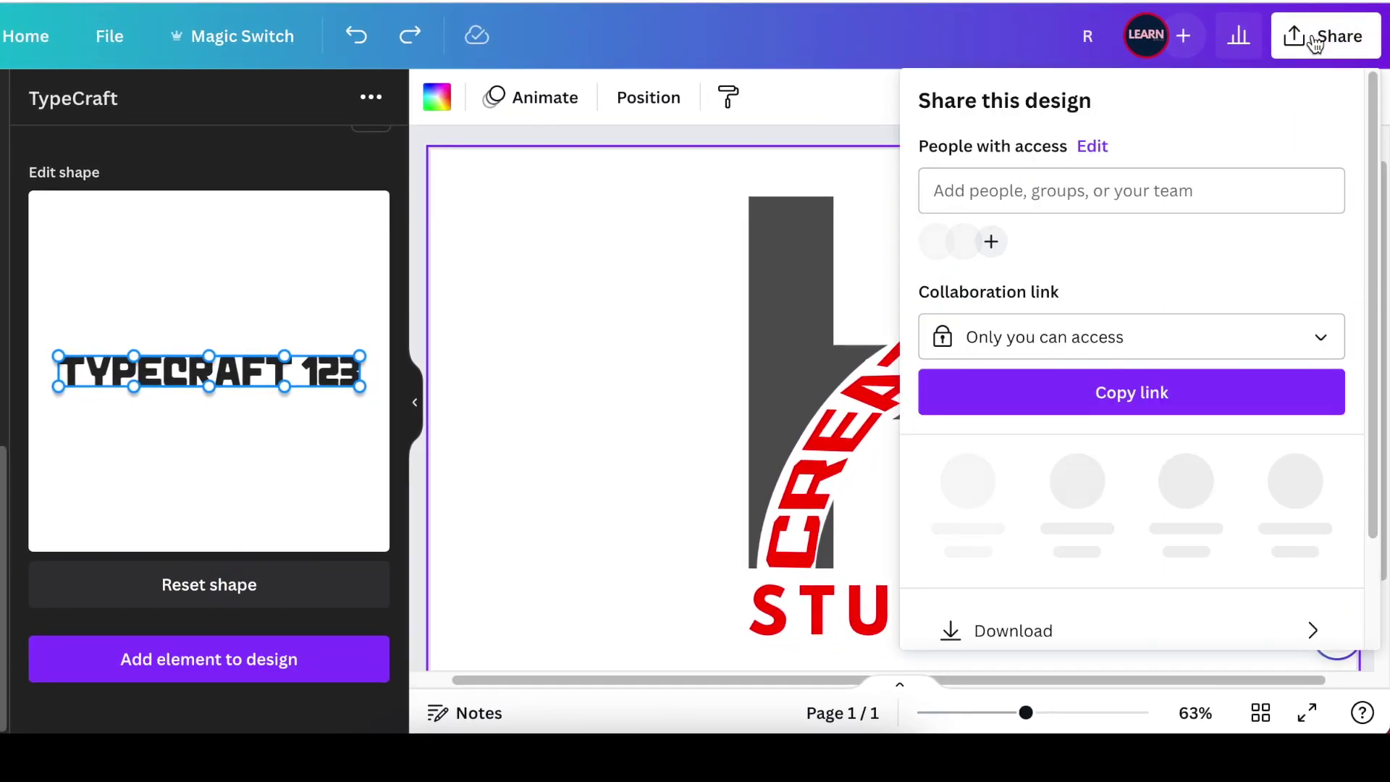
pyautogui.click(1154, 622)
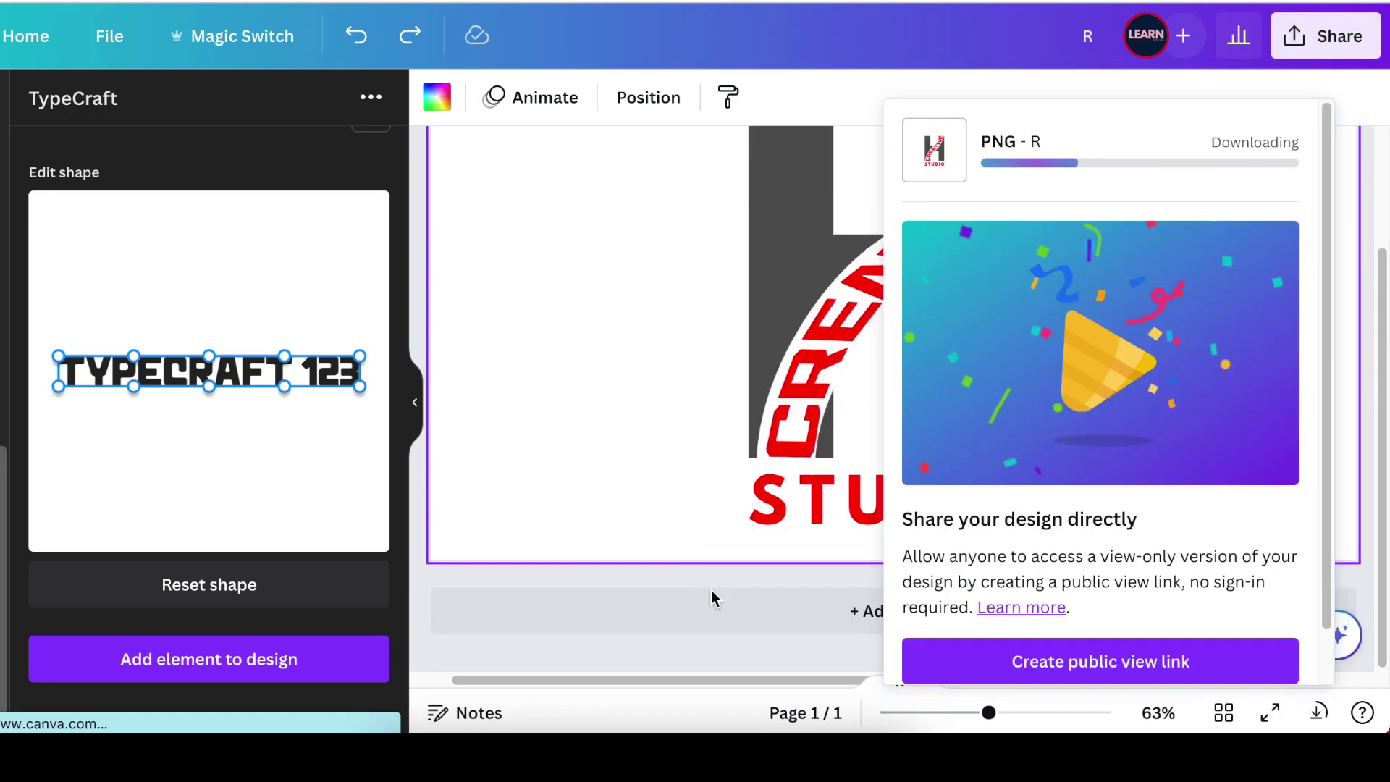
pyautogui.click(789, 622)
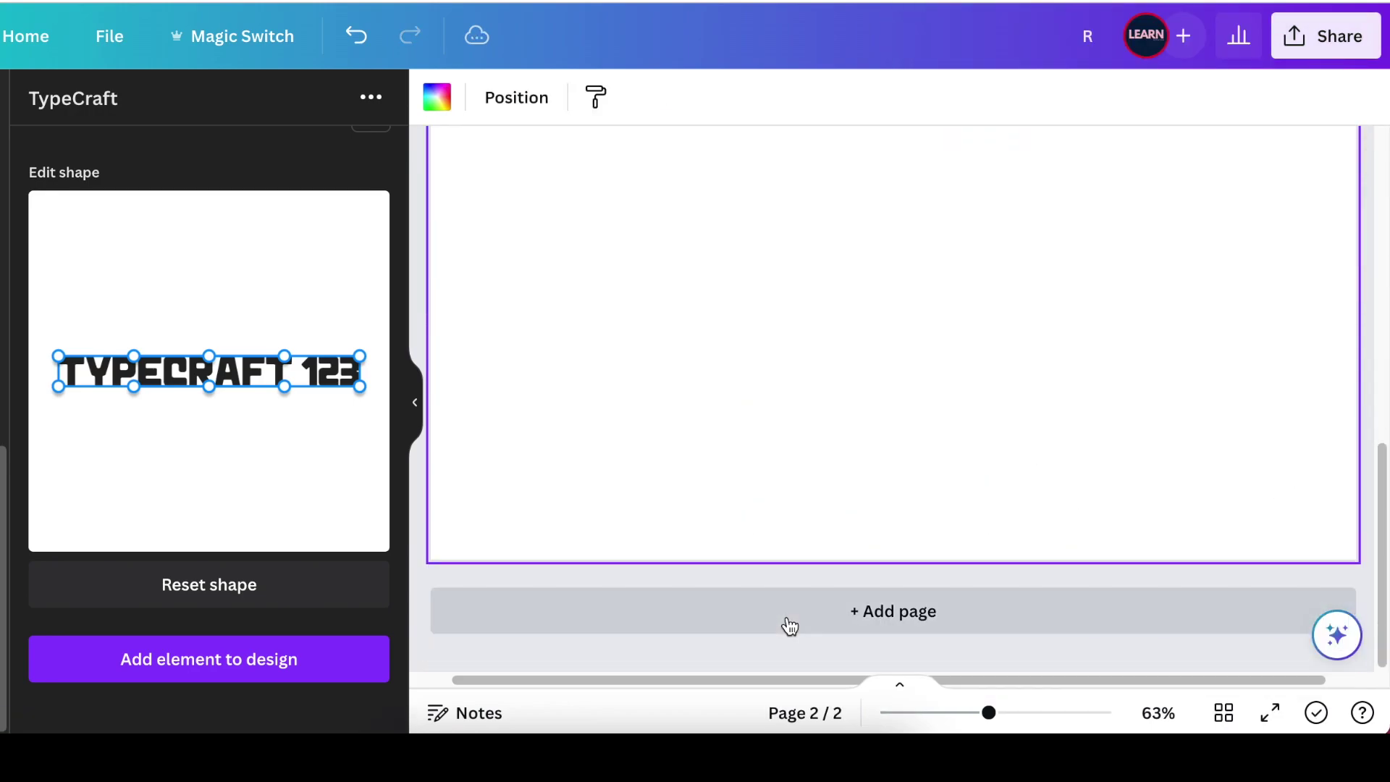
# Place the downloaded R (4).png on page 2 and remove its background with BG Remover
pyautogui.click(1254, 2)
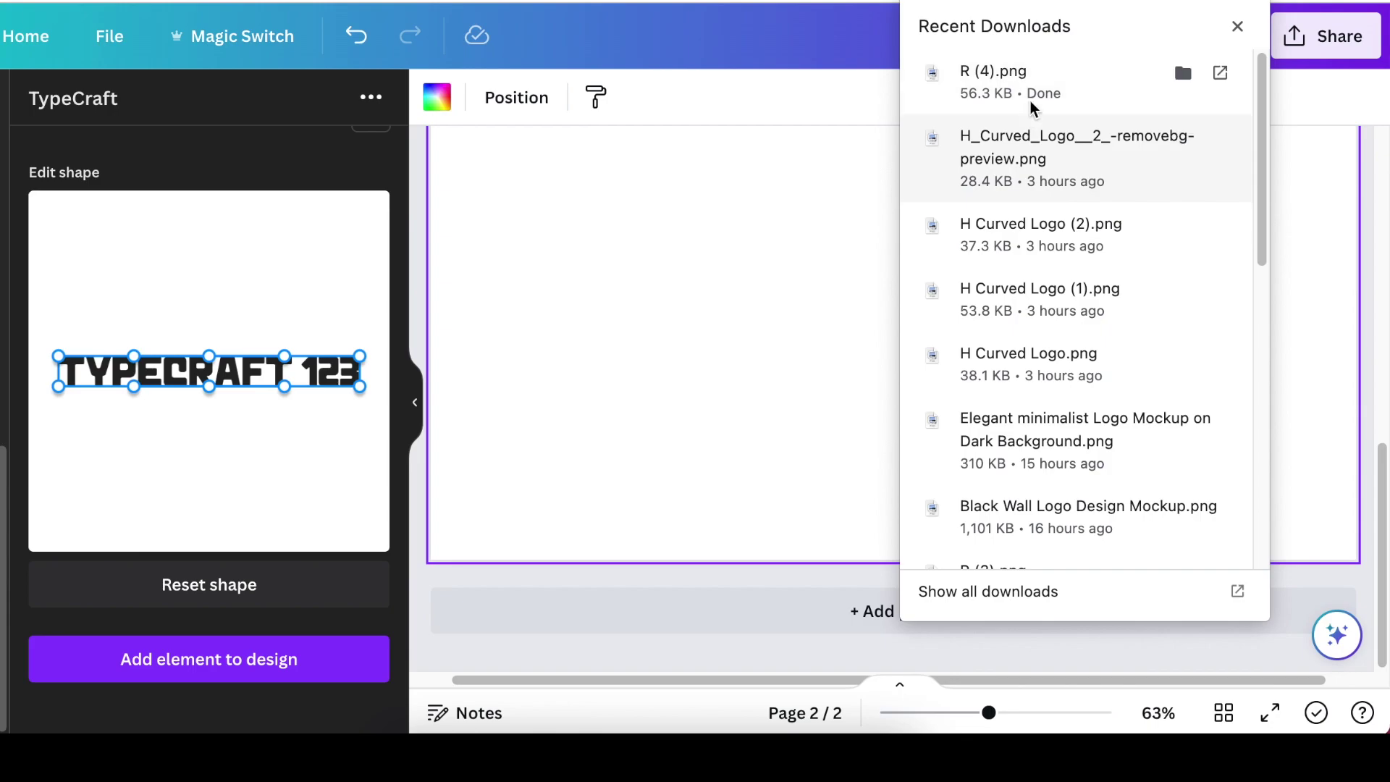
pyautogui.moveTo(940, 66); pyautogui.dragTo(783, 401)
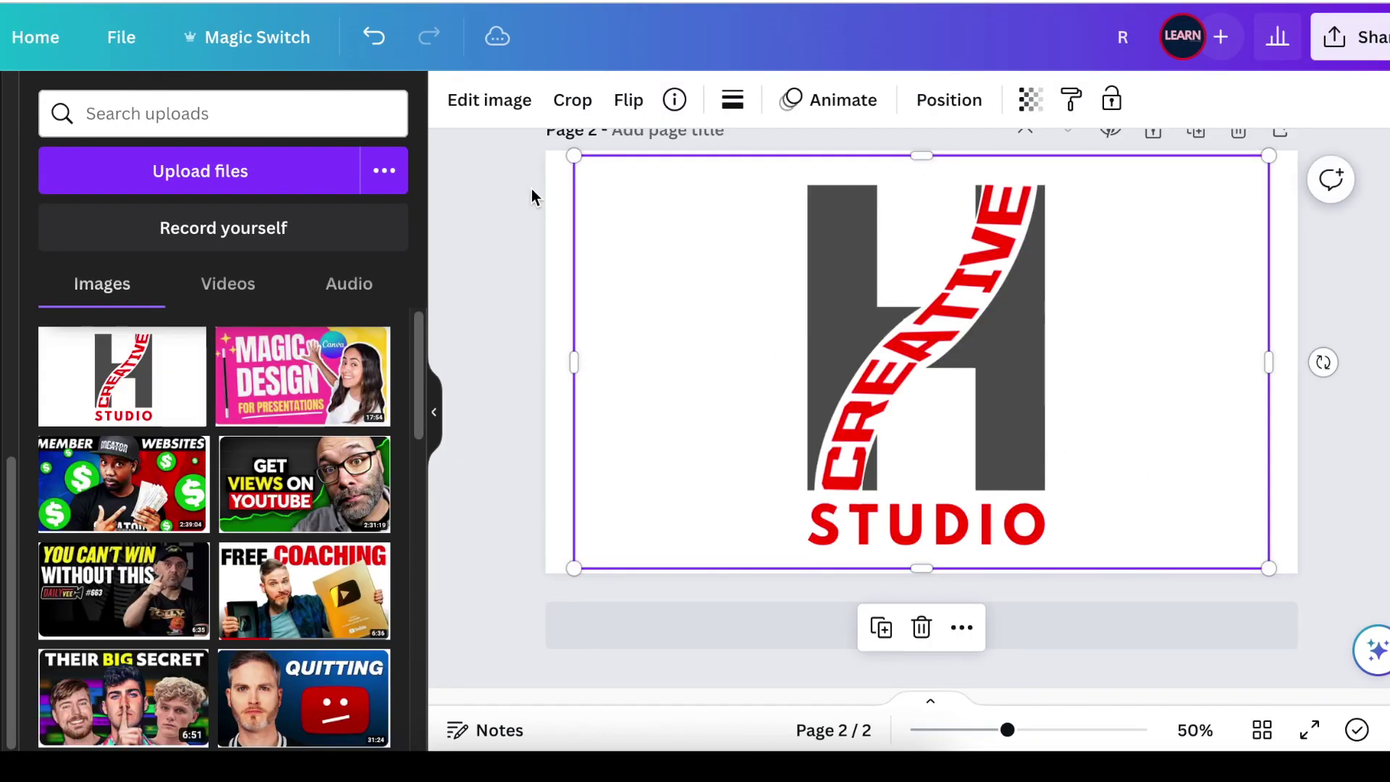
pyautogui.click(484, 101)
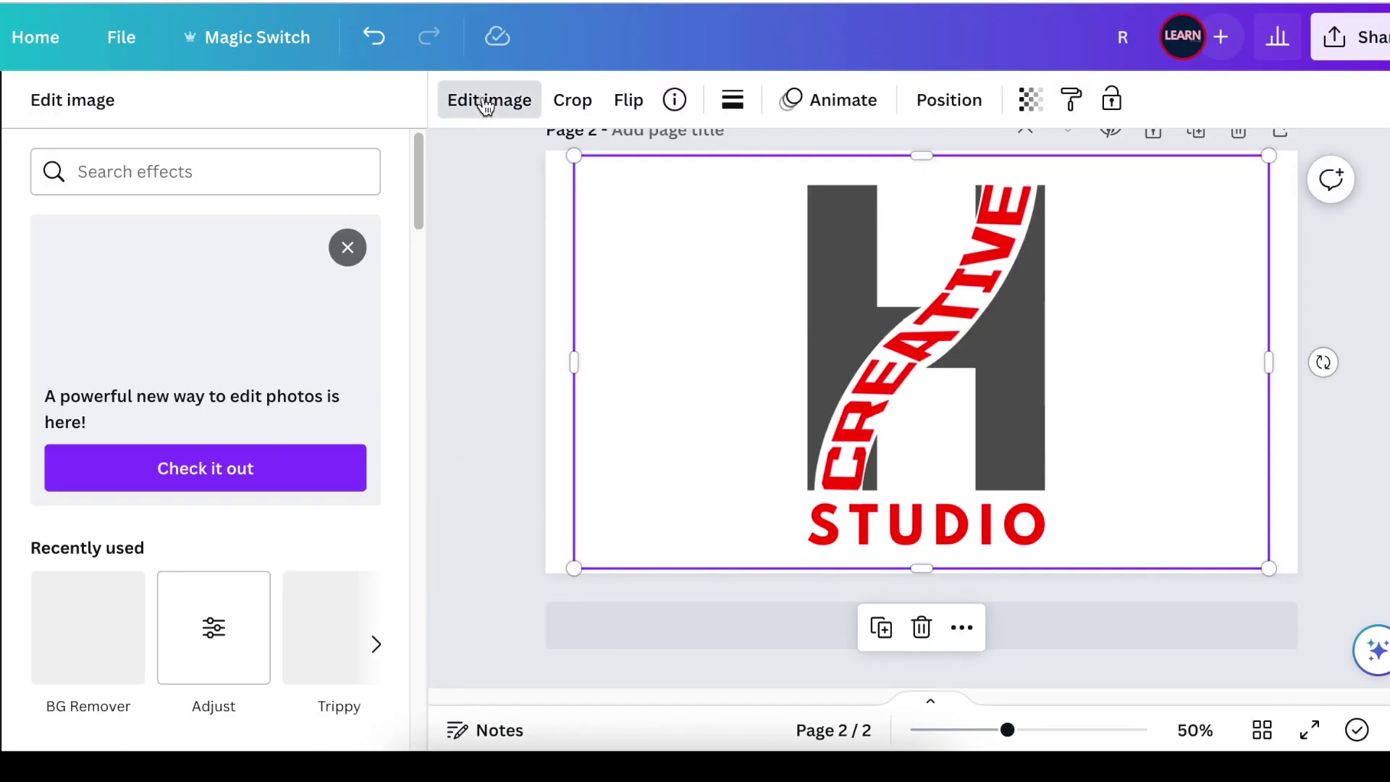
pyautogui.click(112, 635)
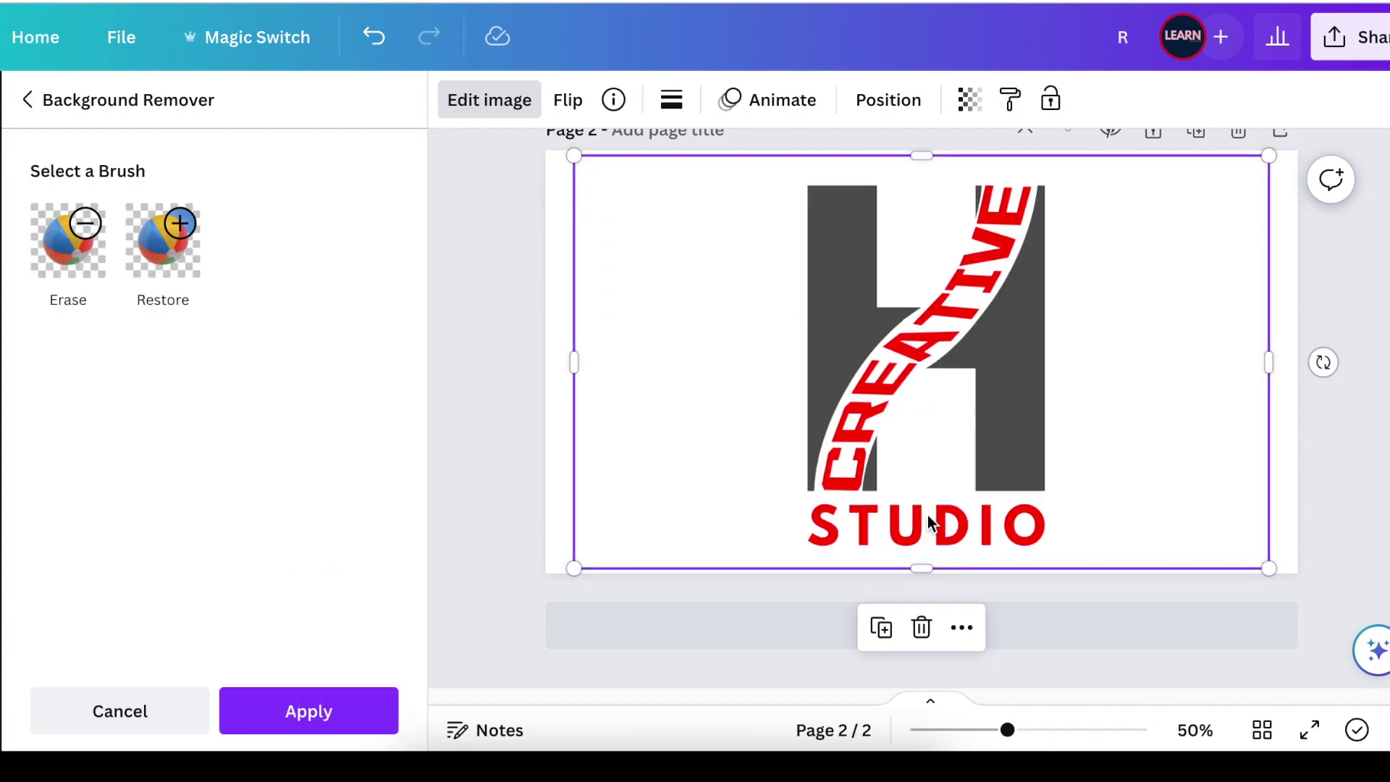
pyautogui.click(335, 716)
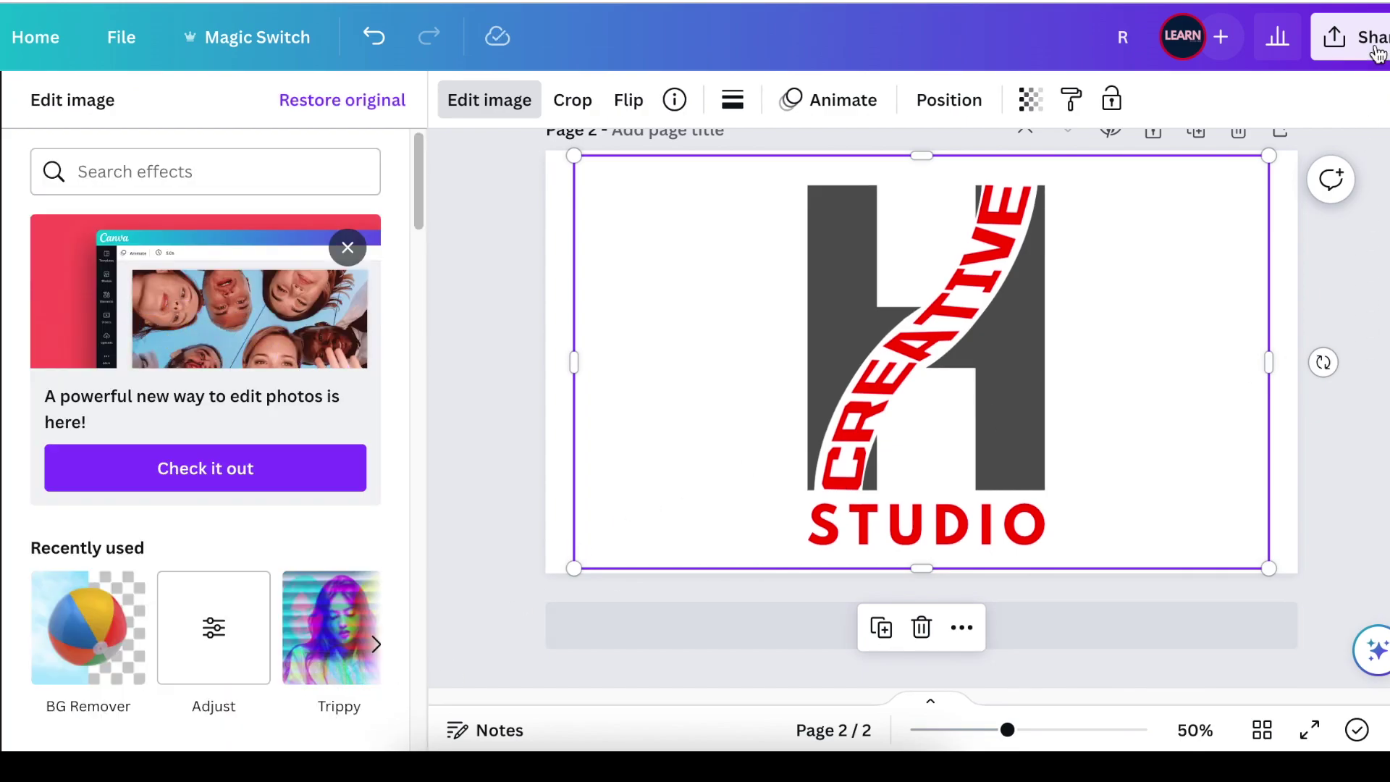
# Set the download to PNG with a transparent background and open the choice of pages to export
pyautogui.click(1355, 65)
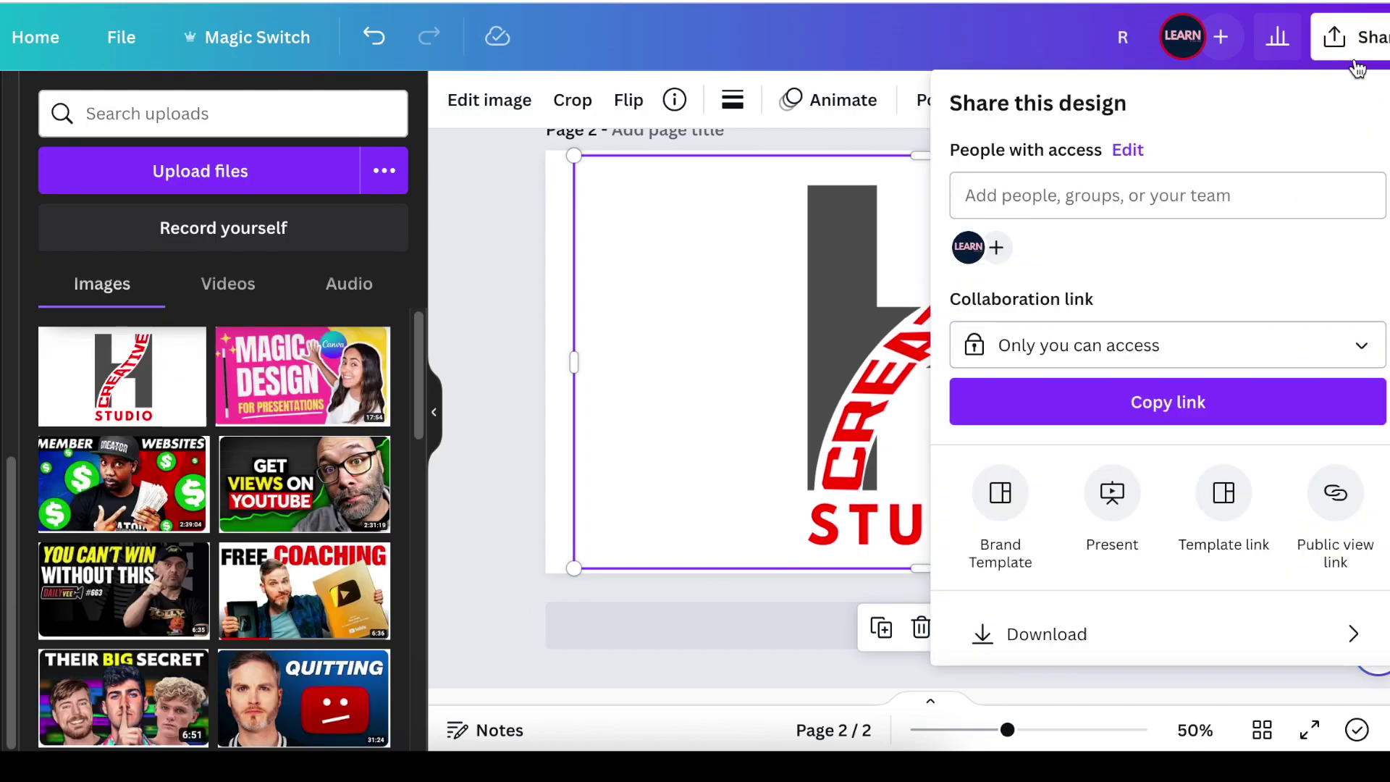
pyautogui.click(1116, 643)
pyautogui.click(964, 346)
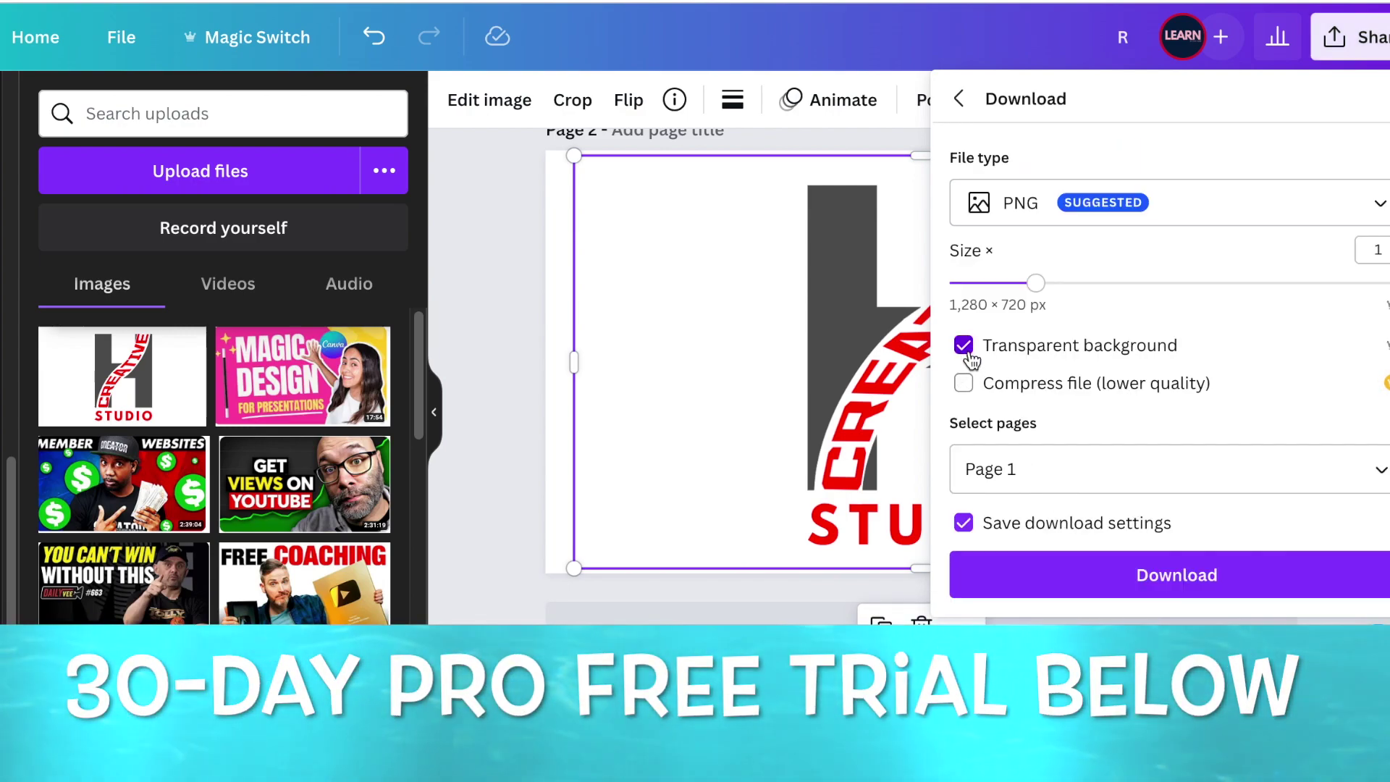
pyautogui.click(1380, 477)
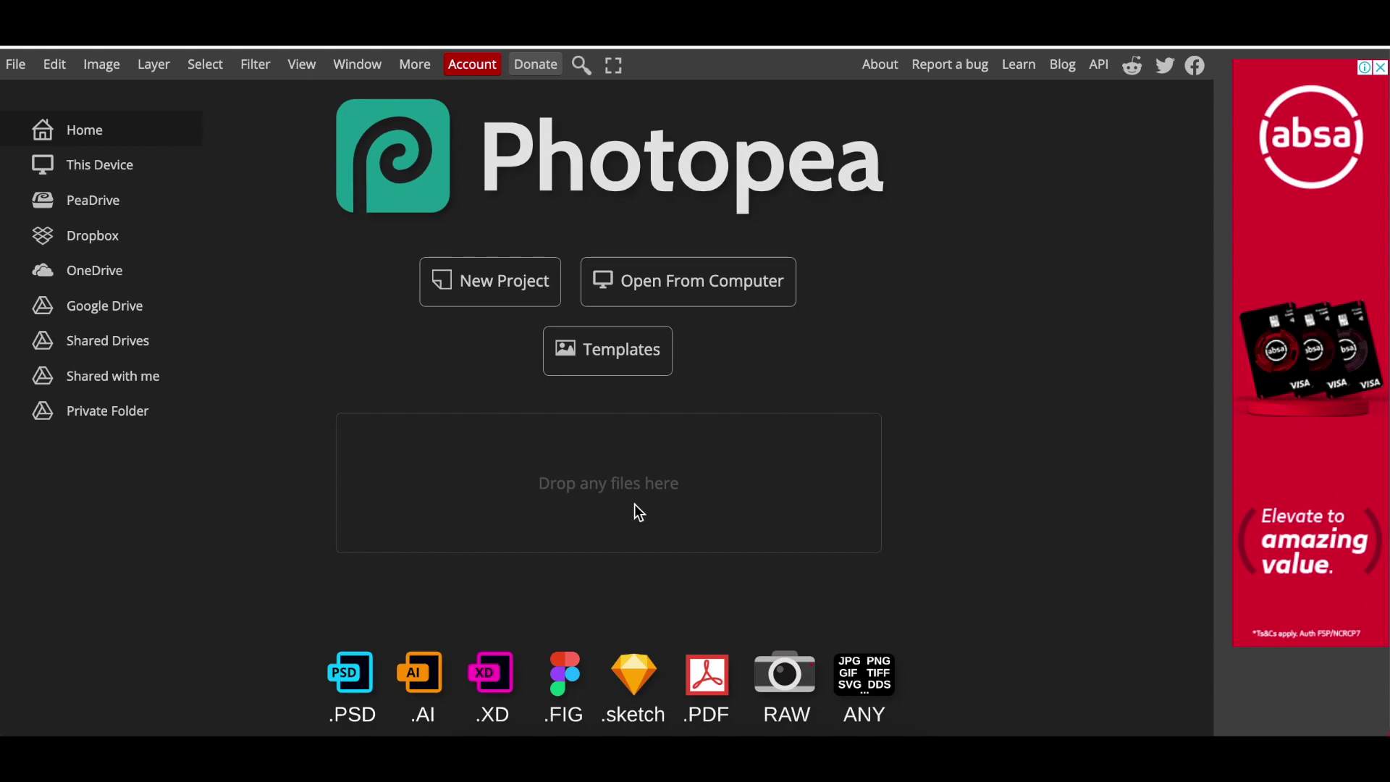
# In Photopea, open the Black Wall 3D Logo mockup template and its [YOUR LOGO HERE] smart object
pyautogui.click(609, 355)
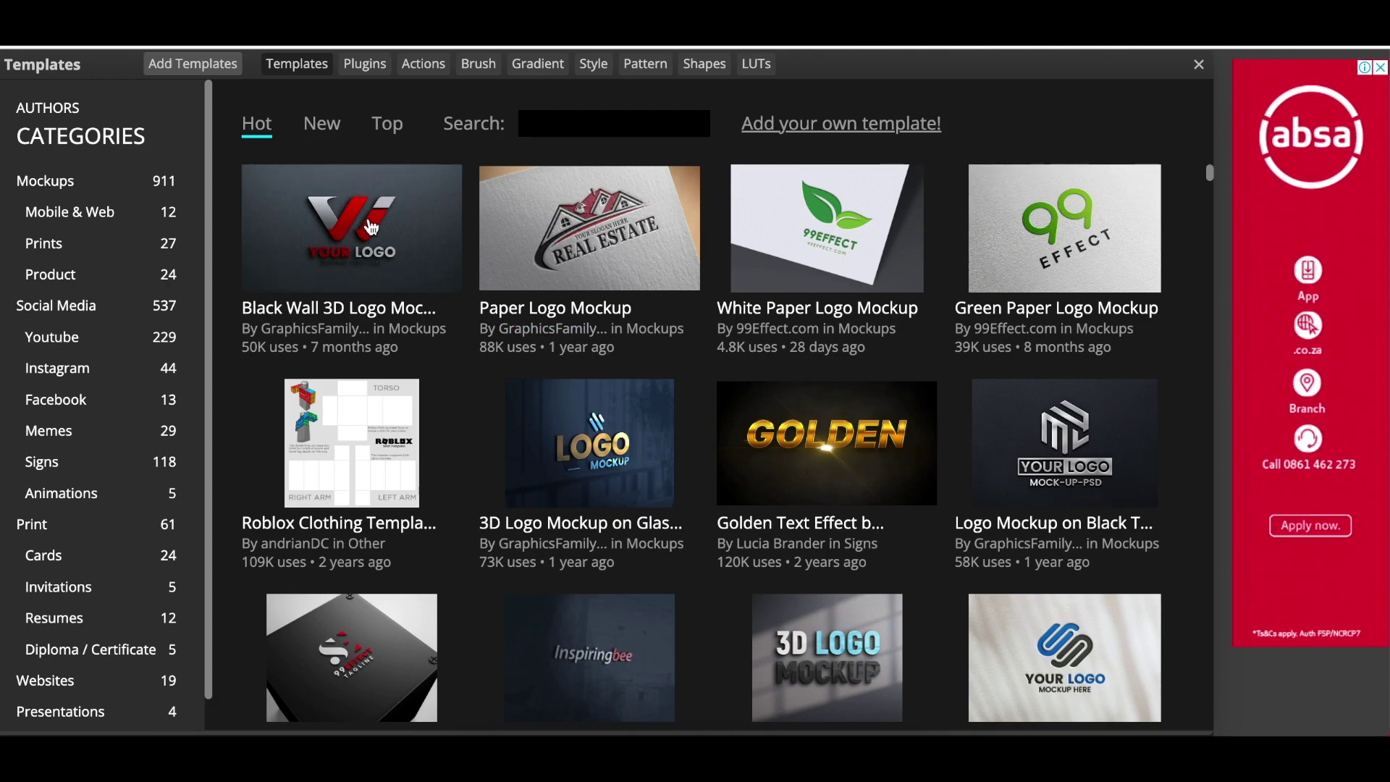
pyautogui.click(355, 313)
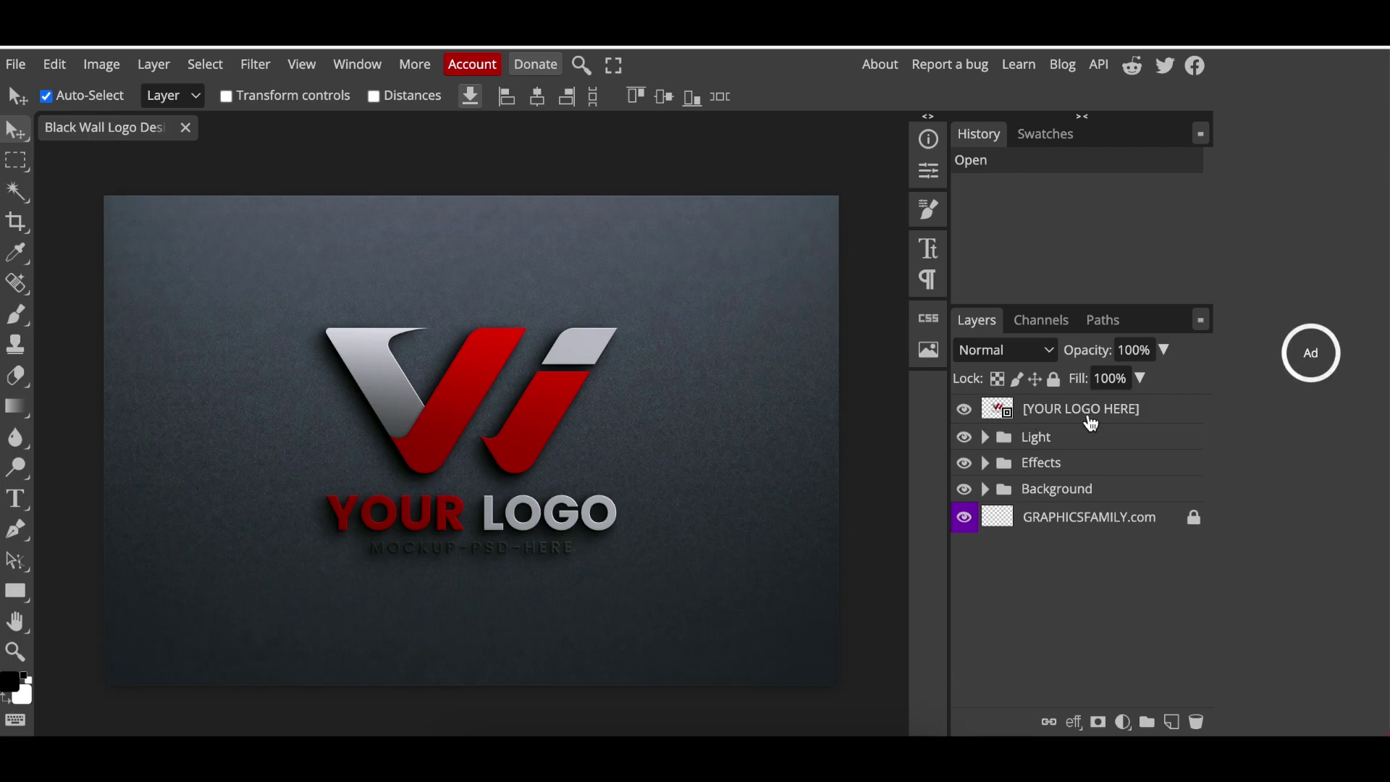
pyautogui.doubleClick(997, 413)
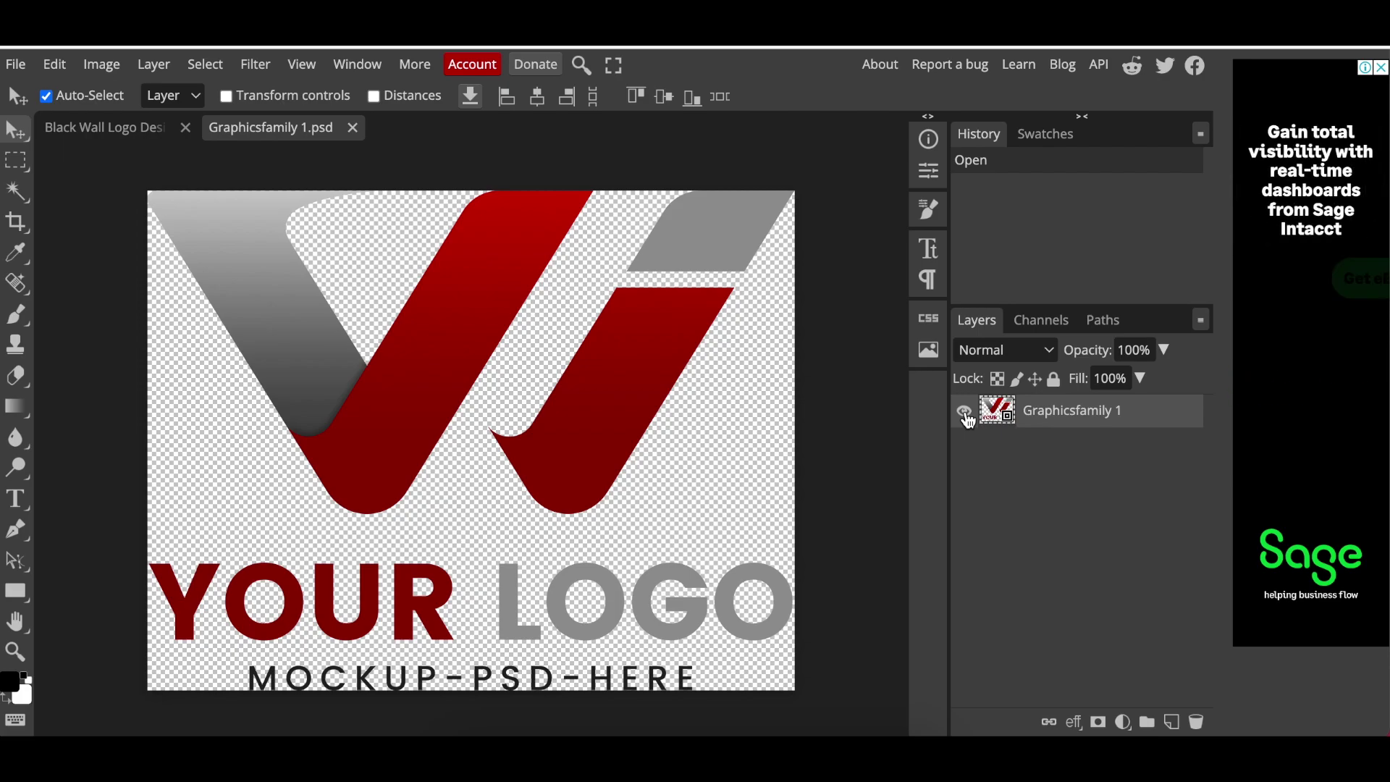
# Hide the Graphicsfamily 1 placeholder layer and place the exported R (7) logo image into the smart object document
pyautogui.click(964, 413)
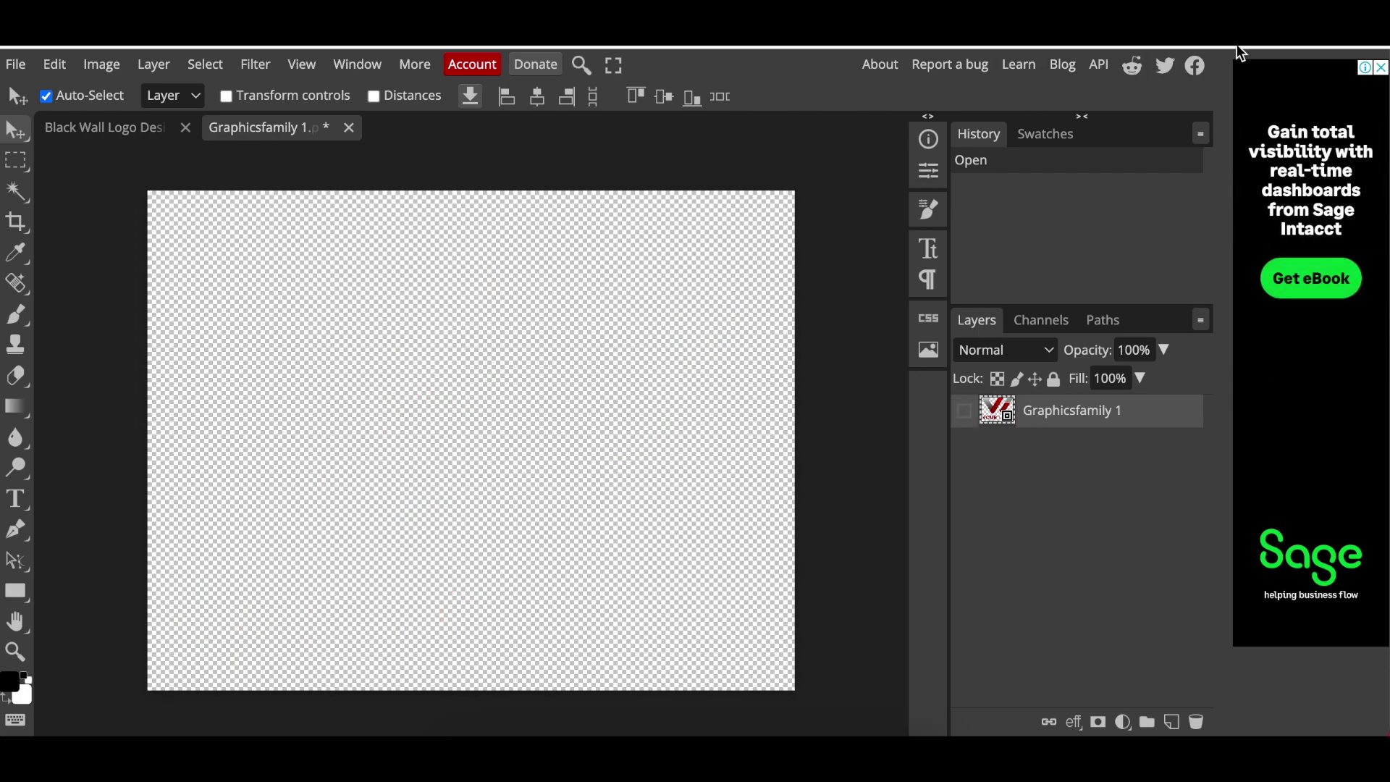
pyautogui.click(1260, 45)
pyautogui.moveTo(1058, 113); pyautogui.dragTo(938, 182)
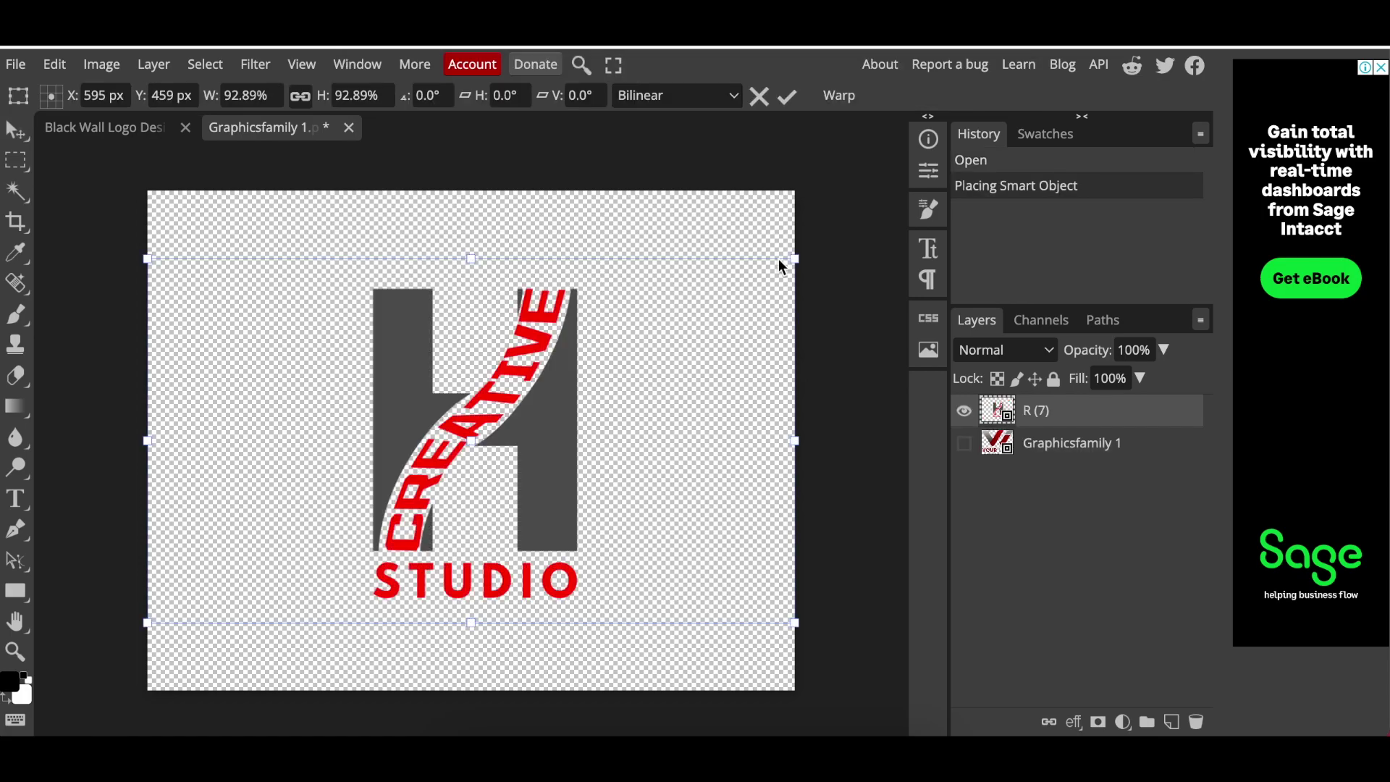
# Enlarge the R (7) logo to about 138.54%, centre it on the canvas at about X 584, Y 459 px, and save the smart object
pyautogui.moveTo(795, 258); pyautogui.dragTo(904, 190)
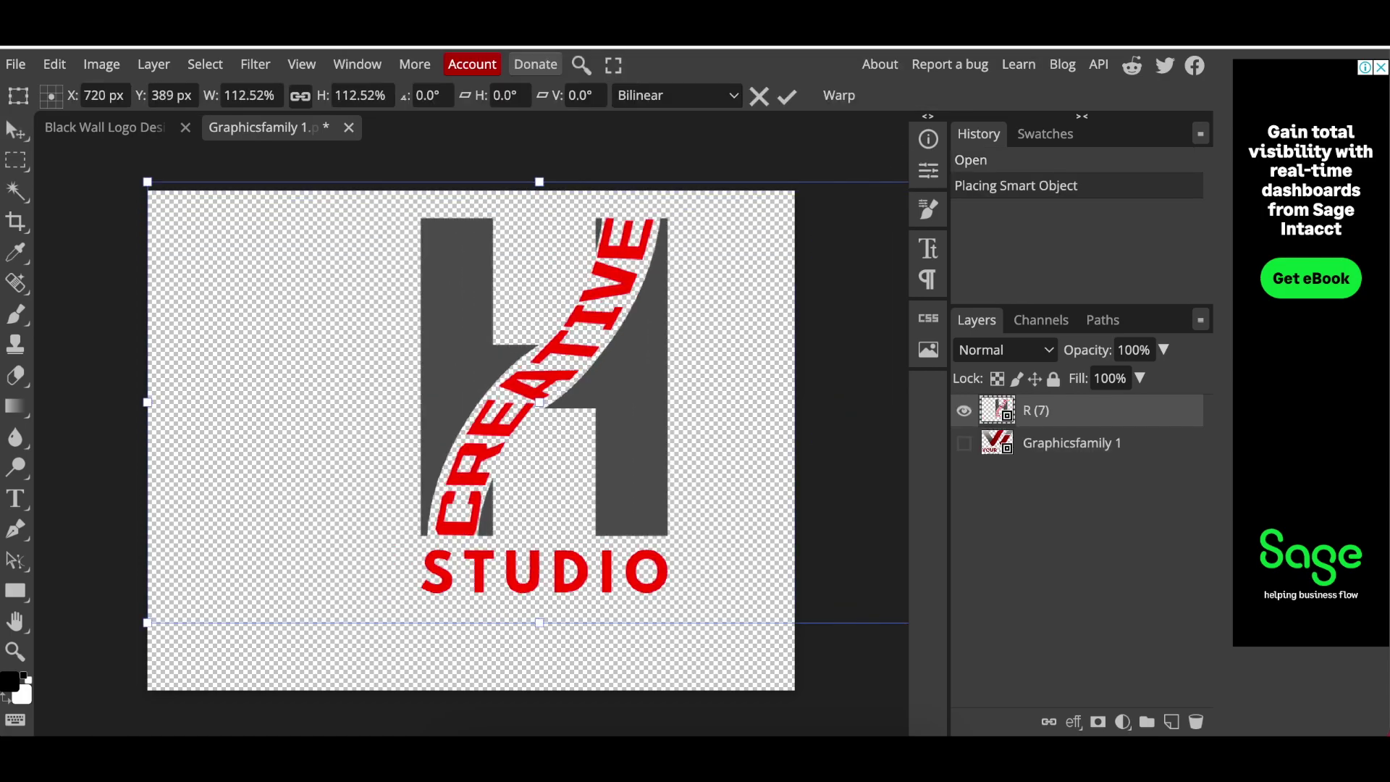
pyautogui.moveTo(147, 646); pyautogui.dragTo(1, 734)
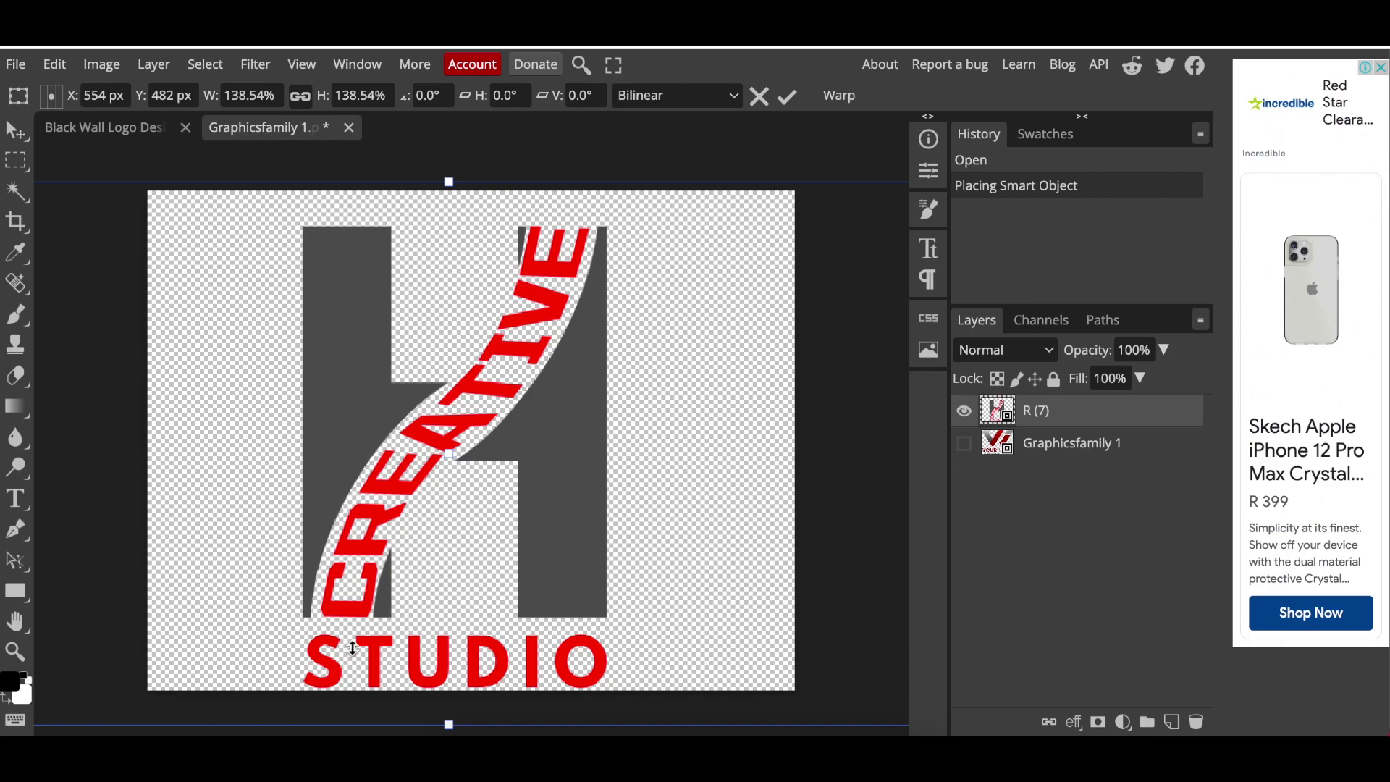
pyautogui.moveTo(479, 608); pyautogui.dragTo(495, 593)
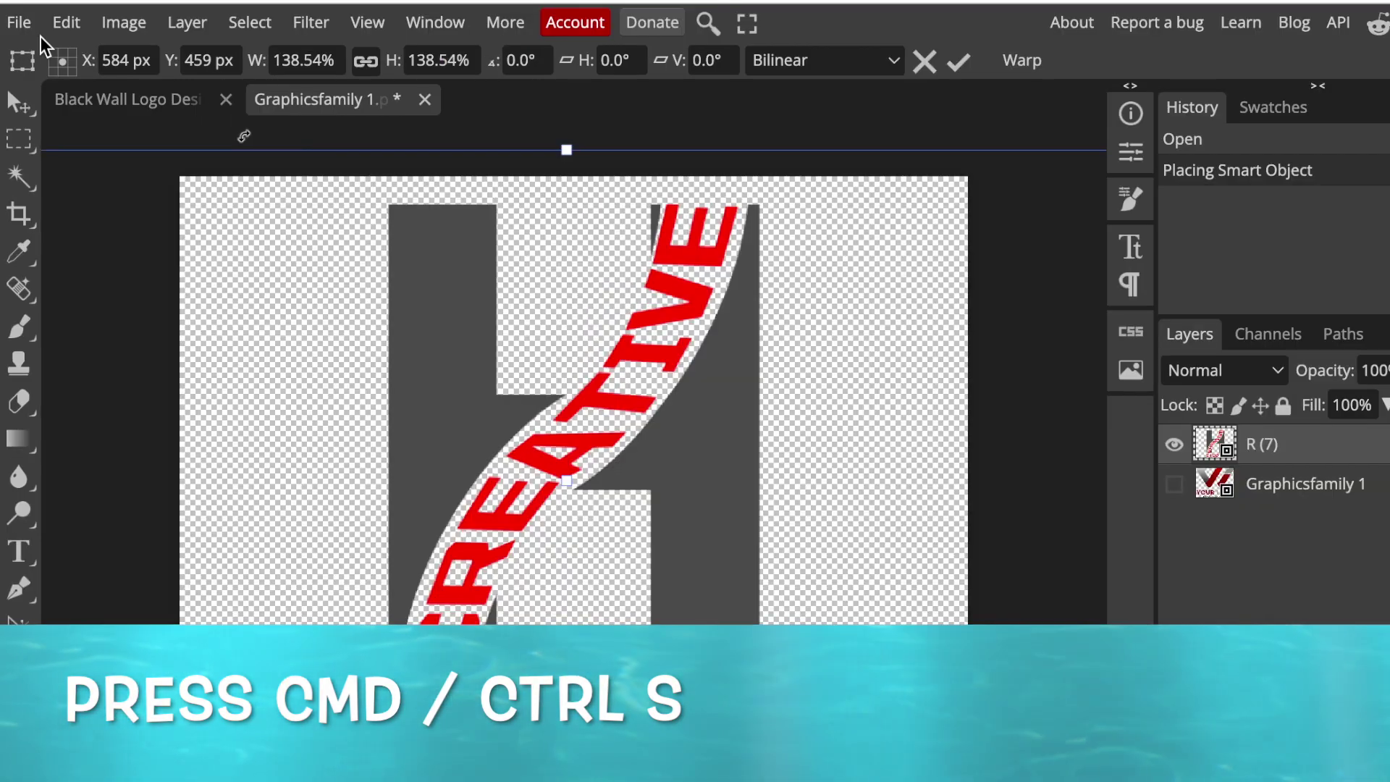
pyautogui.hotkey('ctrl', 's')
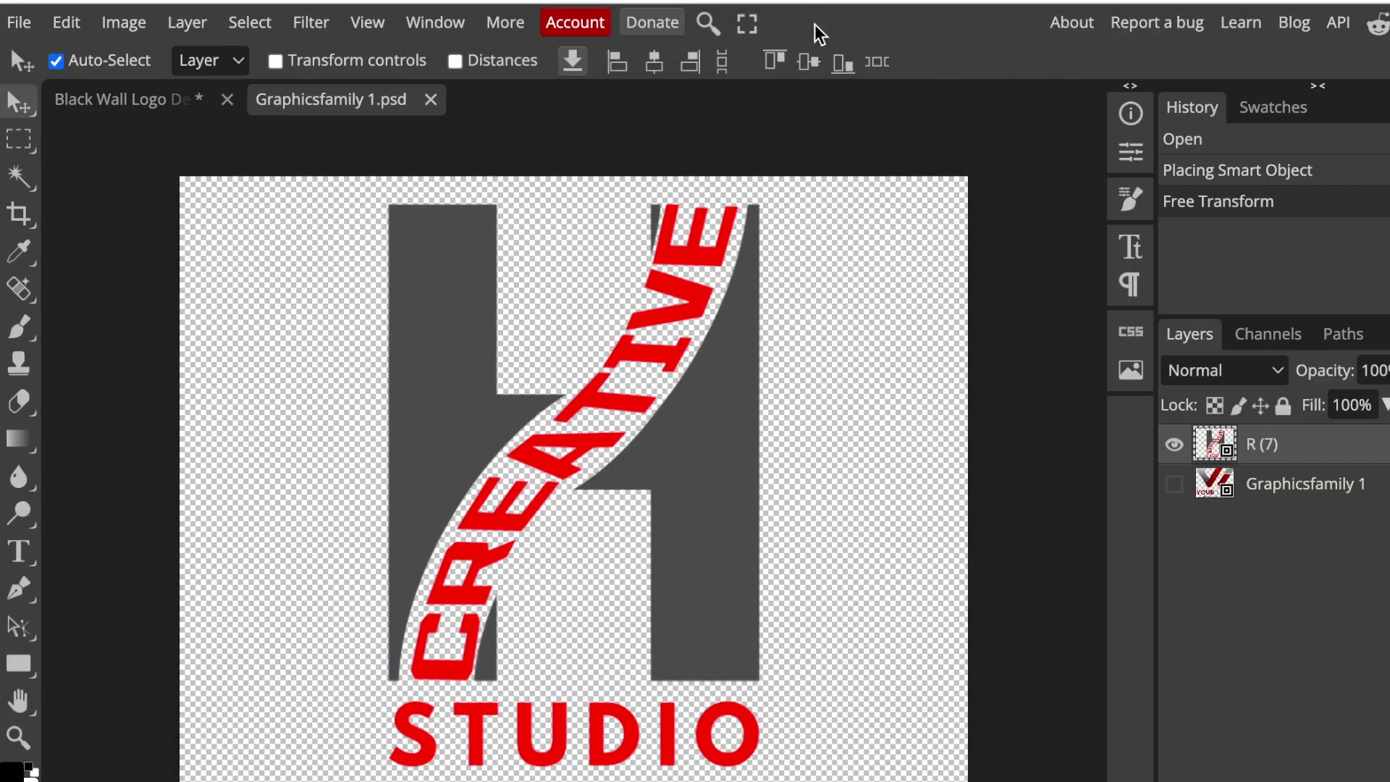
# Return to the Black Wall Logo mockup document and open its export settings for the PNG format
pyautogui.click(123, 101)
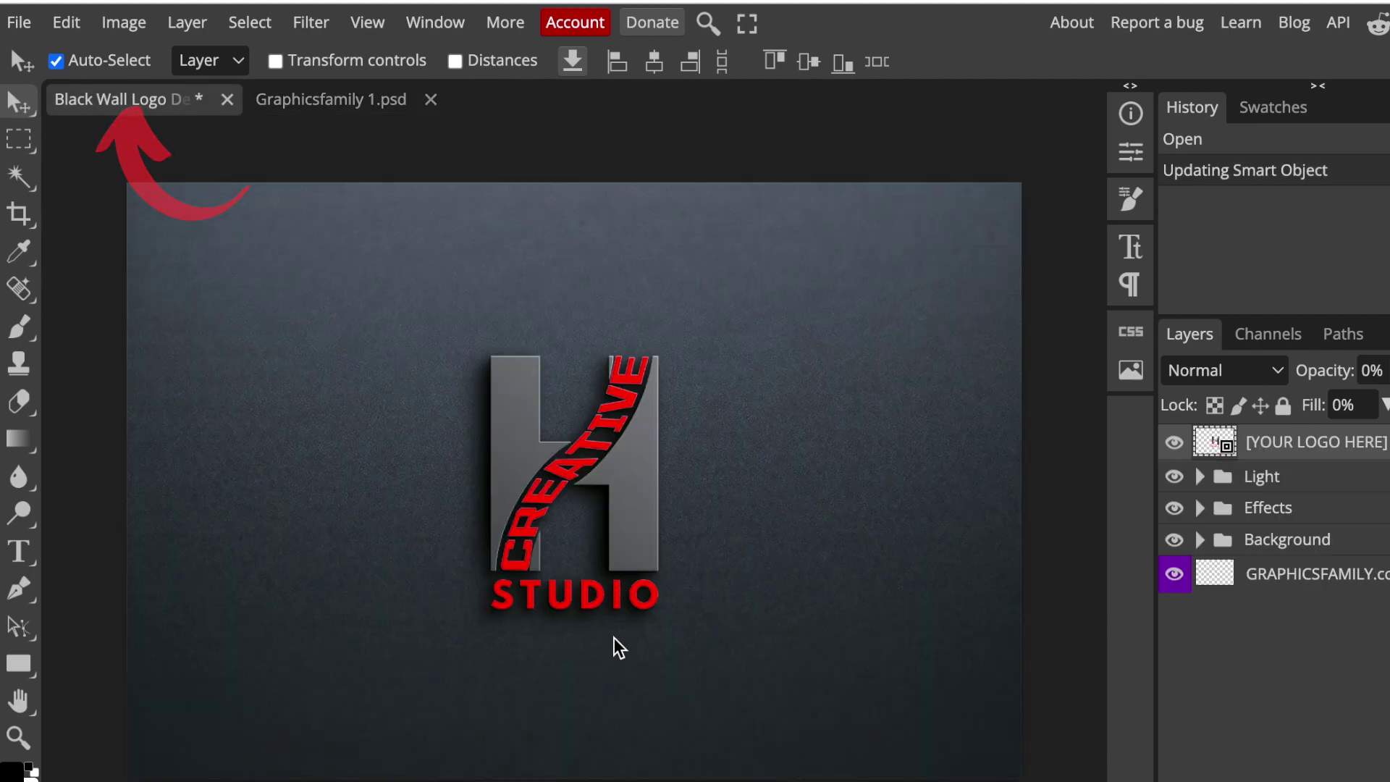
pyautogui.click(18, 23)
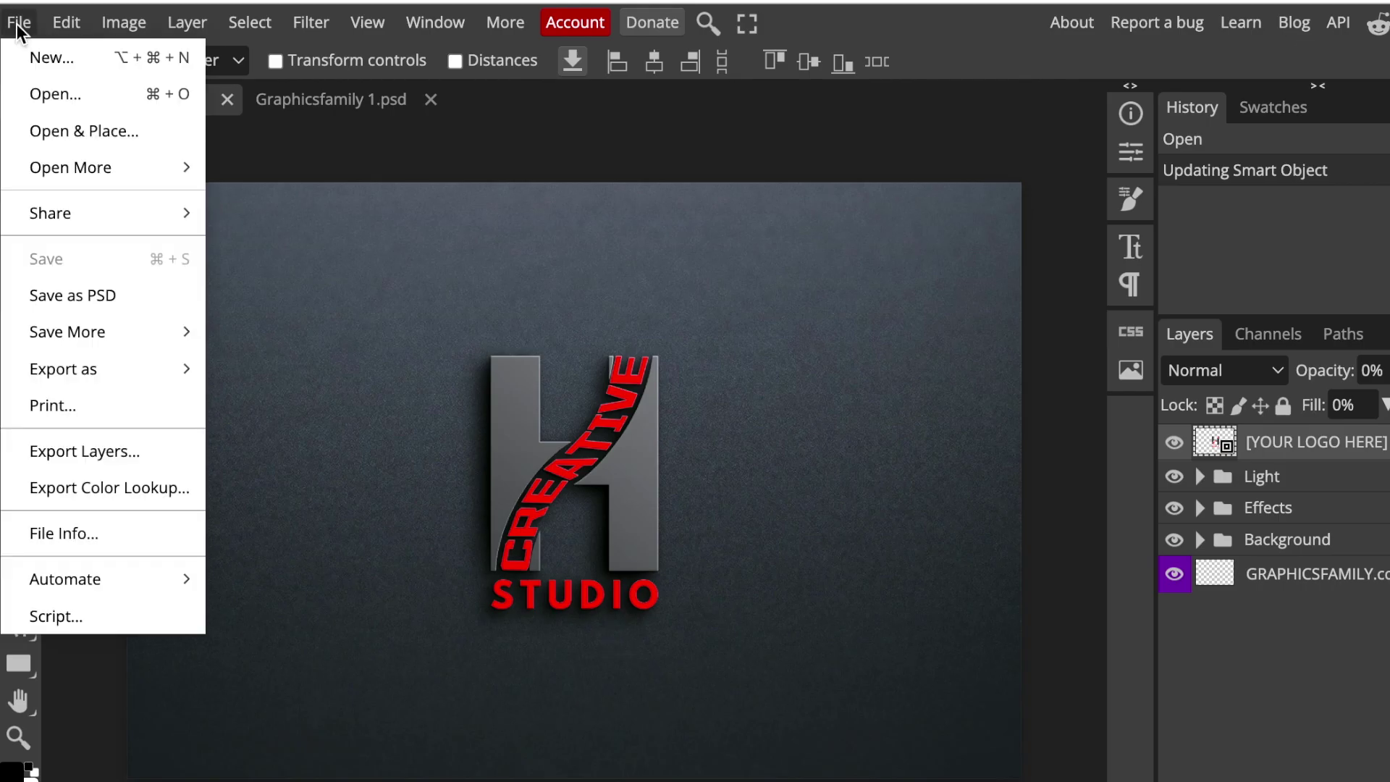
pyautogui.moveTo(107, 371)
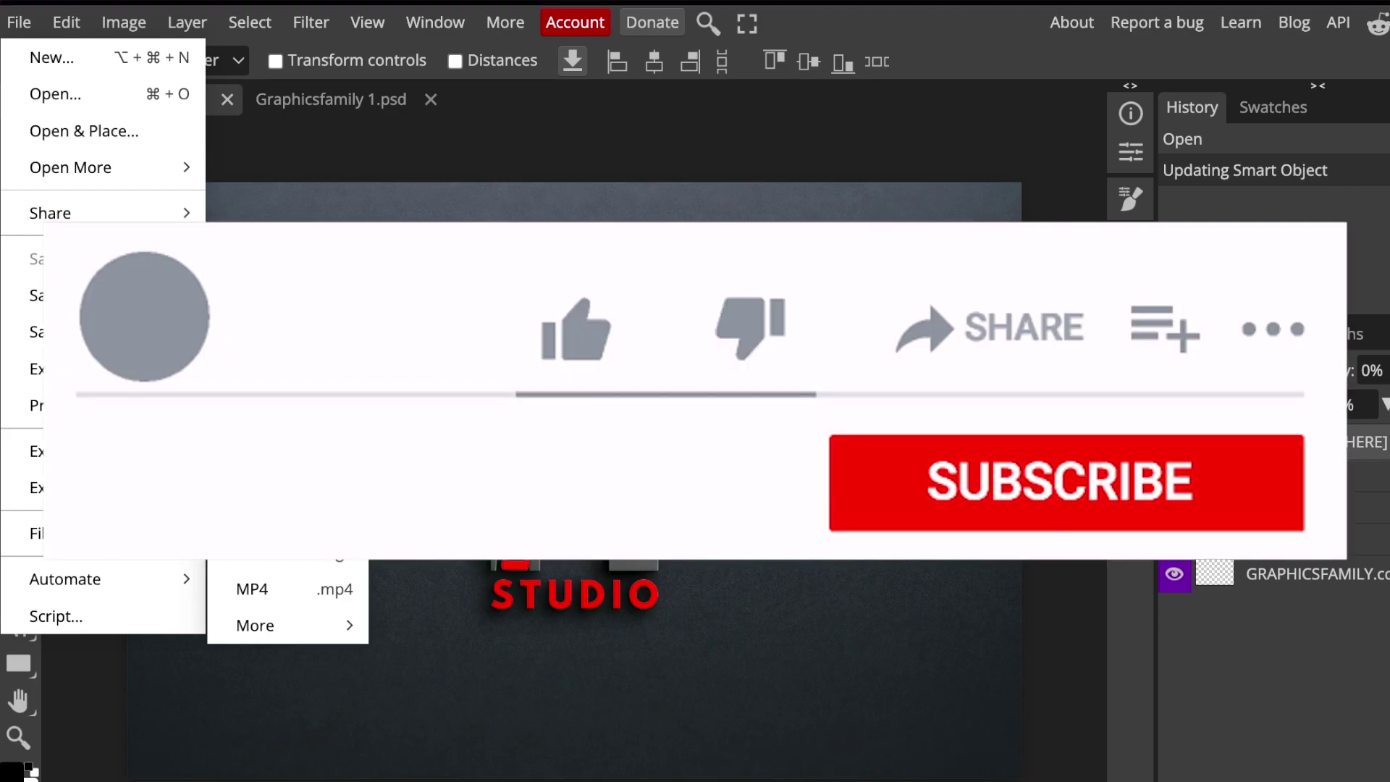
pyautogui.click(281, 375)
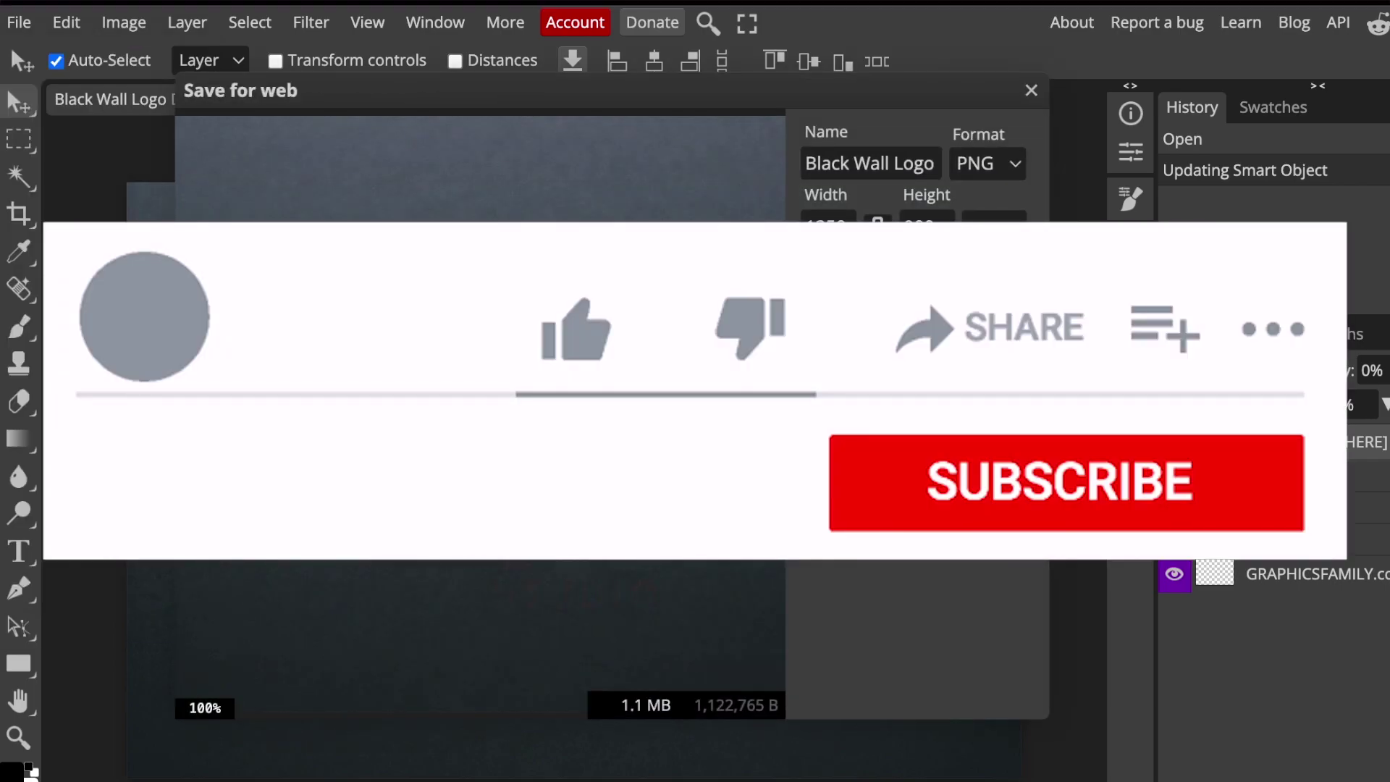